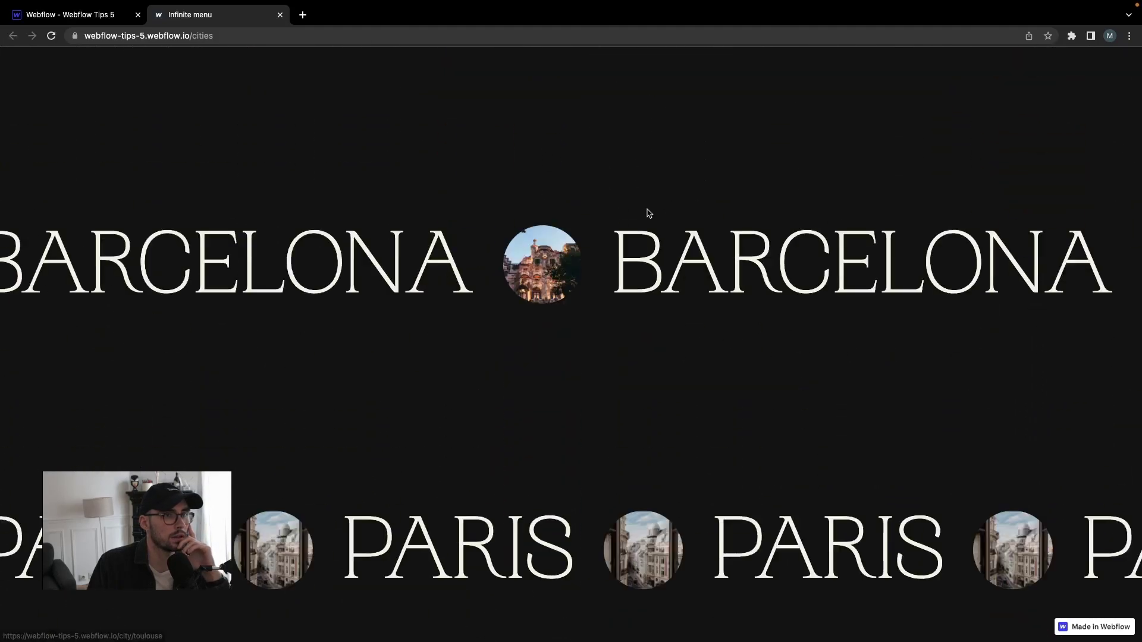
# Stretch the Simple layout artboard in Adobe XD from 3904 to 7478 tall
pyautogui.scroll(-8, 648, 214)
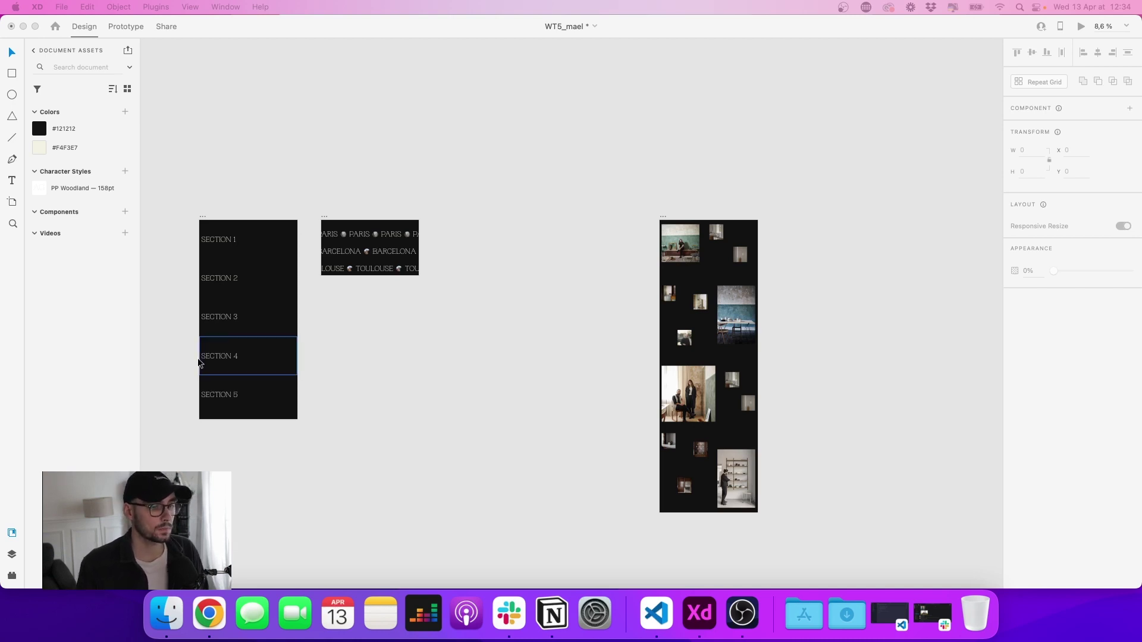
pyautogui.hscroll(-3, 248, 344)
pyautogui.scroll(3, 383, 329)
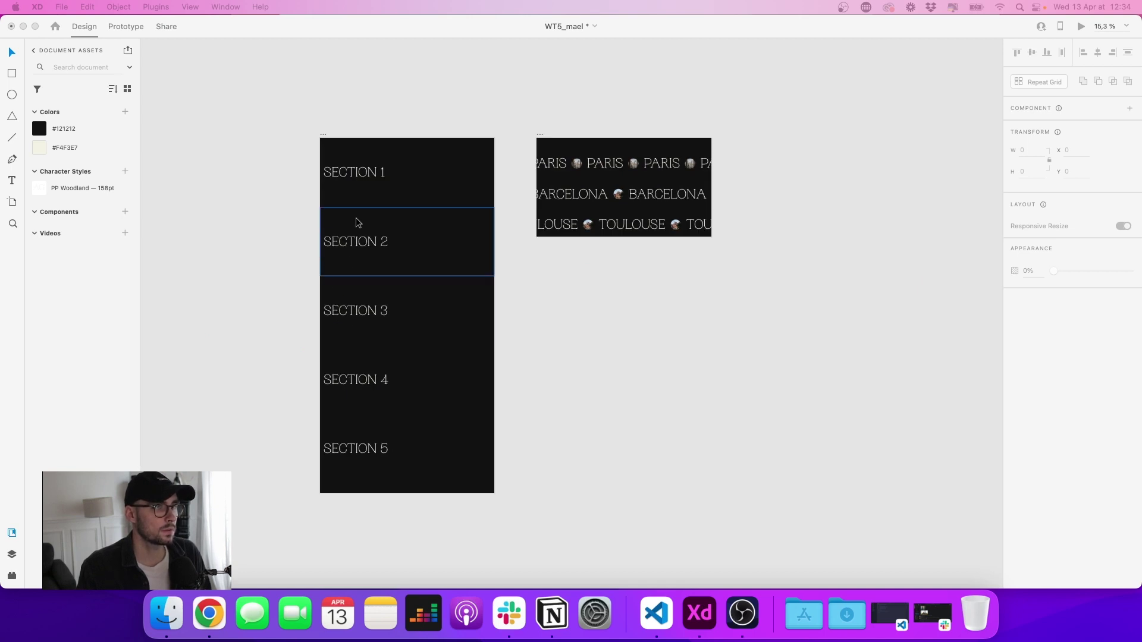
pyautogui.scroll(-3, 357, 221)
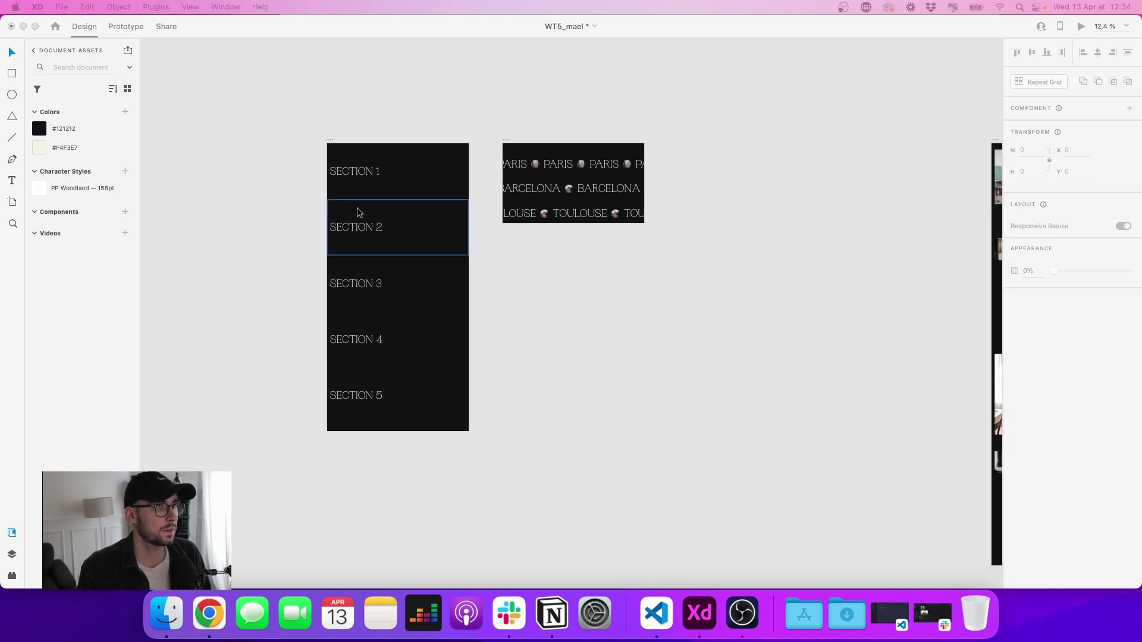
pyautogui.hscroll(-3, 416, 196)
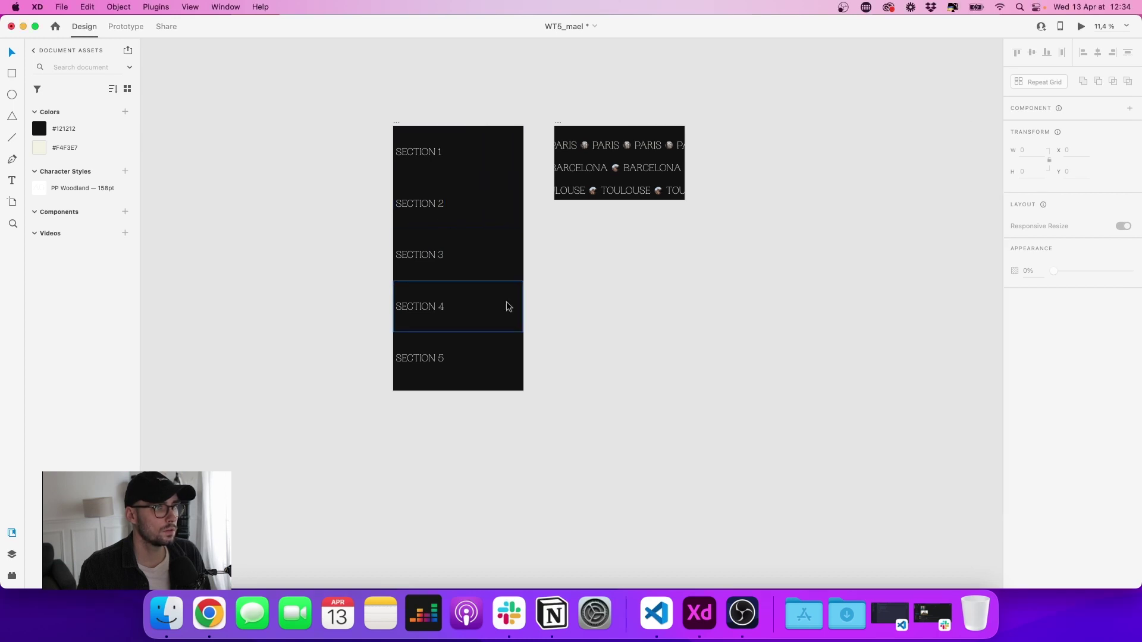
pyautogui.click(400, 123)
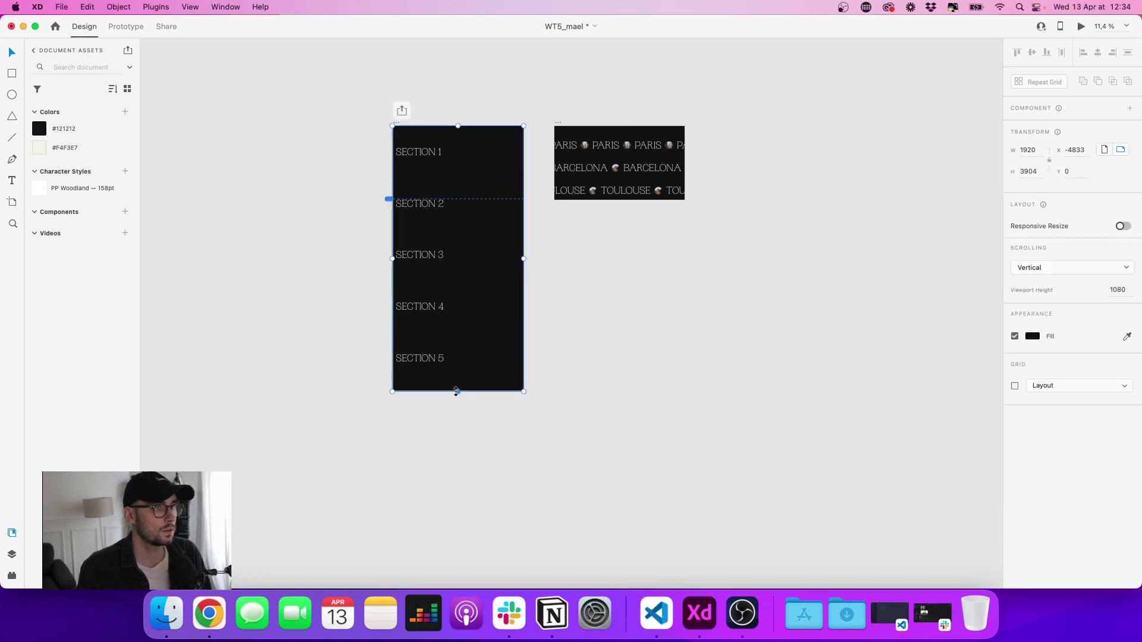
pyautogui.moveTo(457, 392); pyautogui.dragTo(488, 586)
pyautogui.scroll(3, 455, 372)
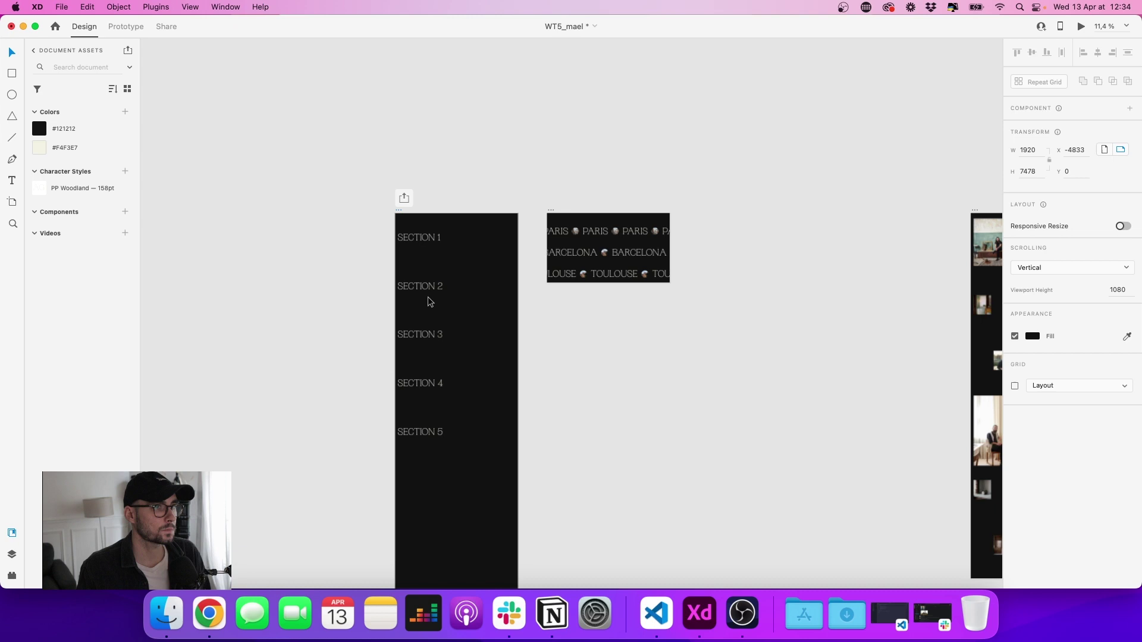
pyautogui.scroll(5, 429, 301)
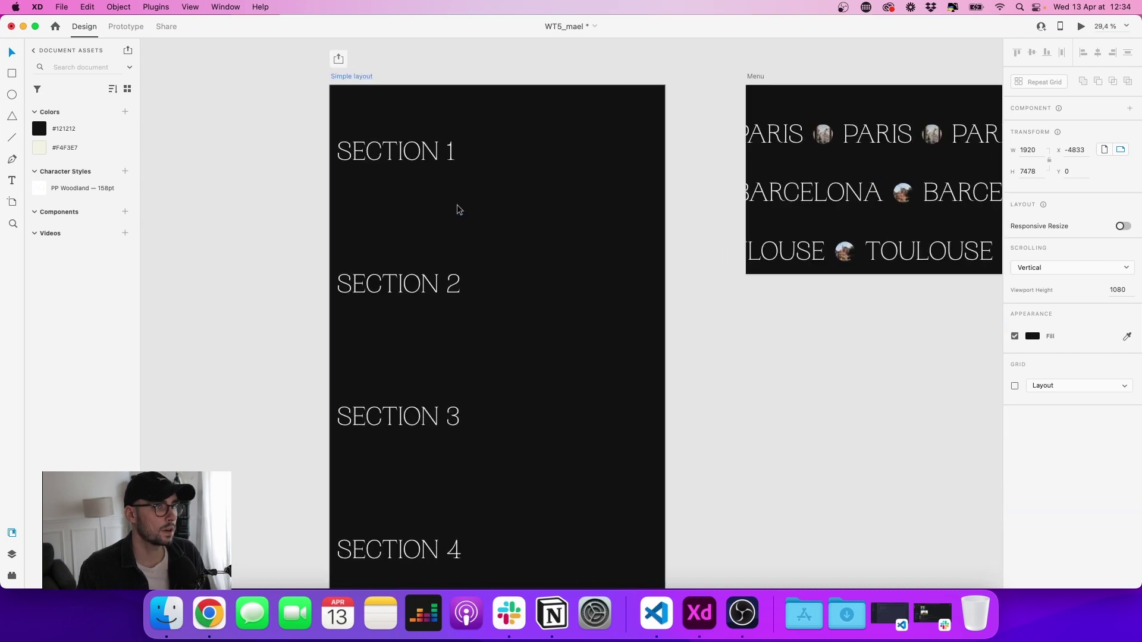
pyautogui.scroll(-3, 462, 476)
pyautogui.scroll(-5, 421, 498)
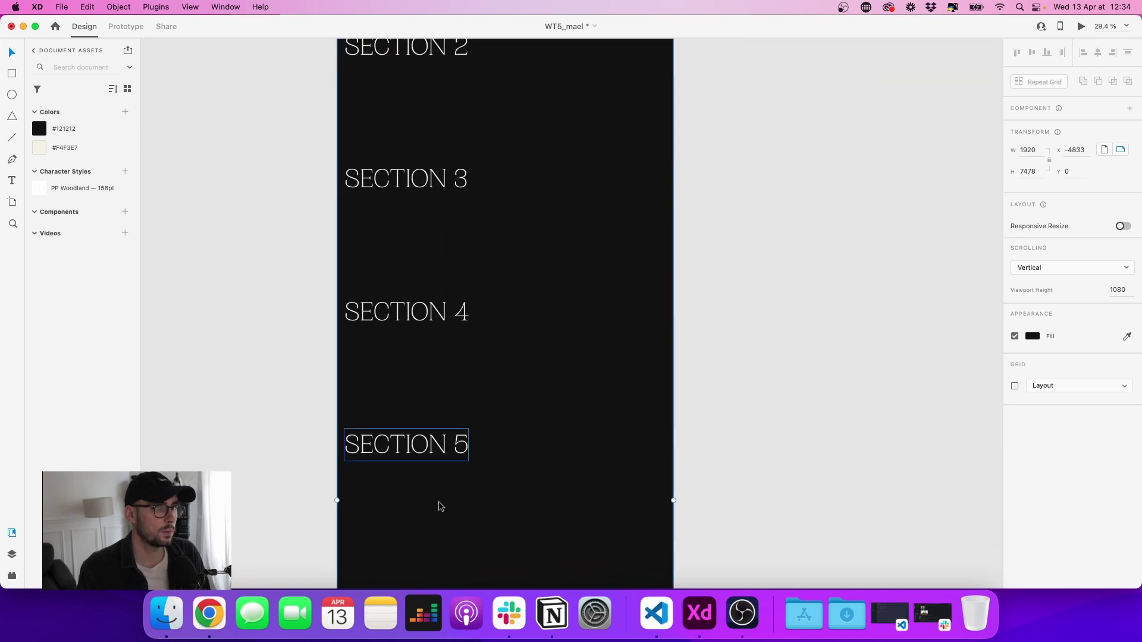
pyautogui.scroll(-1, 441, 506)
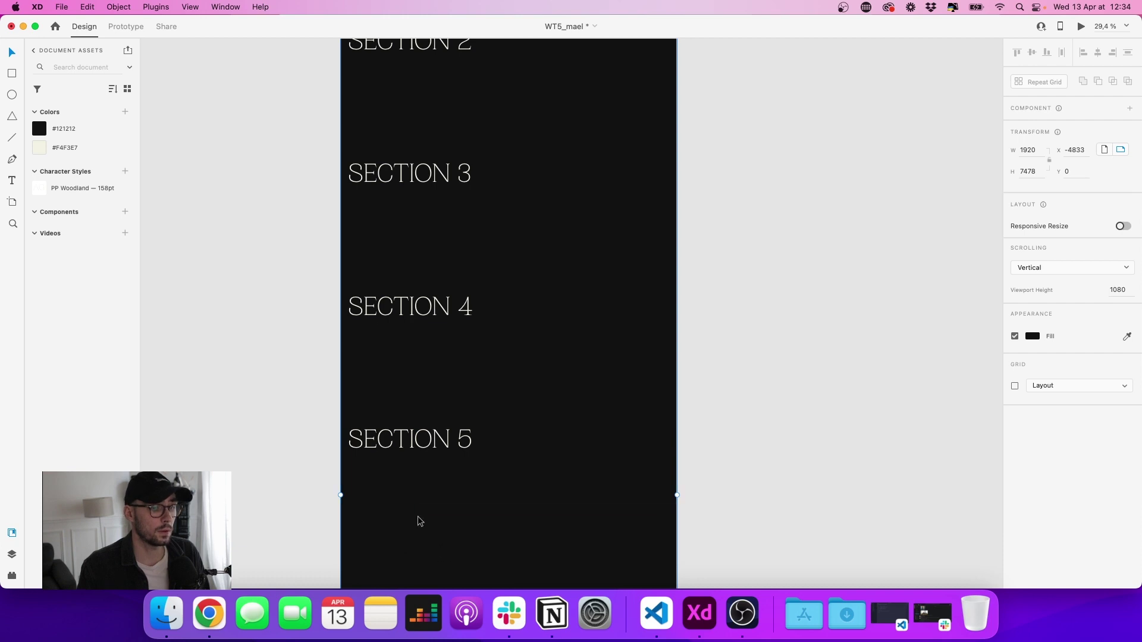
pyautogui.scroll(-4, 441, 505)
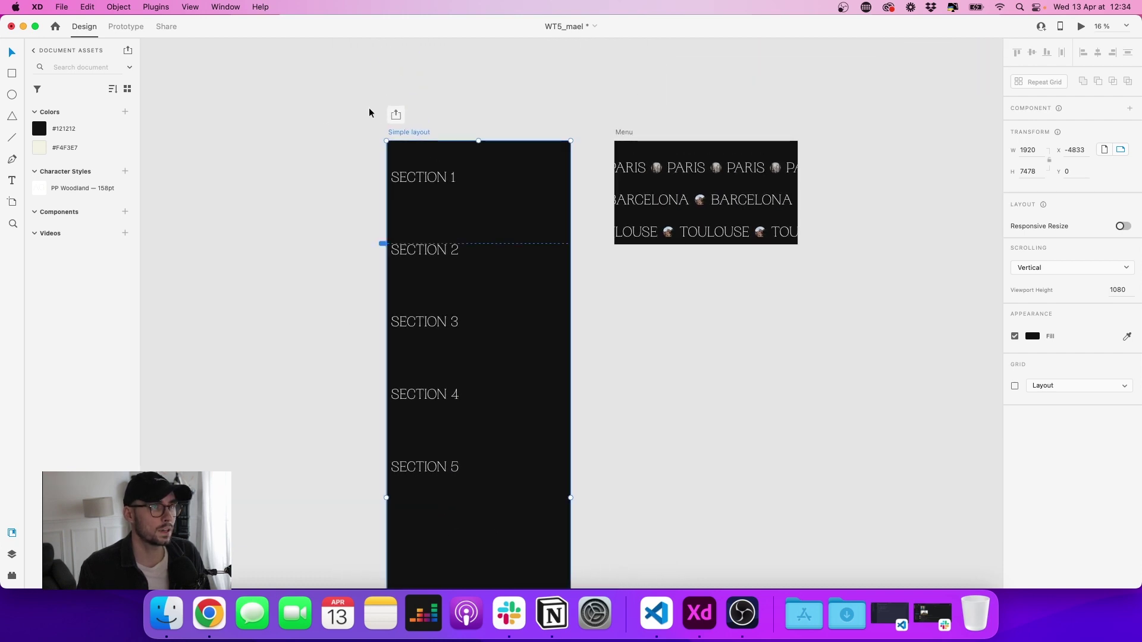
pyautogui.scroll(-1, 421, 229)
pyautogui.scroll(-3, 434, 238)
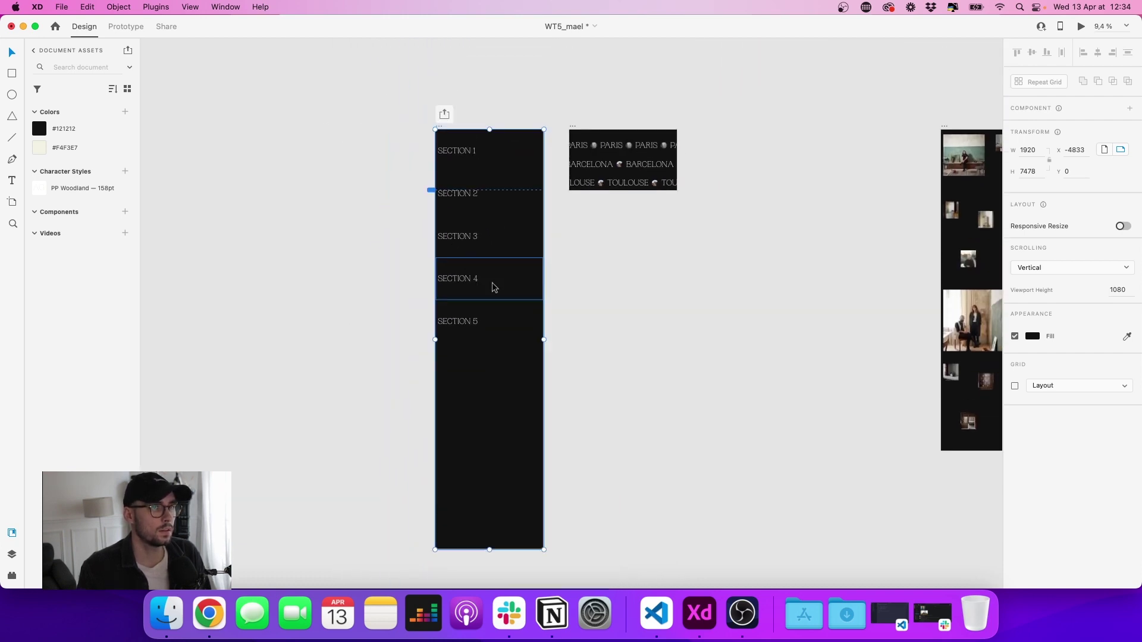
# Select the five section rows and place a copy below Section 5
pyautogui.moveTo(540, 366); pyautogui.dragTo(462, 357)
pyautogui.scroll(5, 463, 357)
pyautogui.scroll(5, 462, 351)
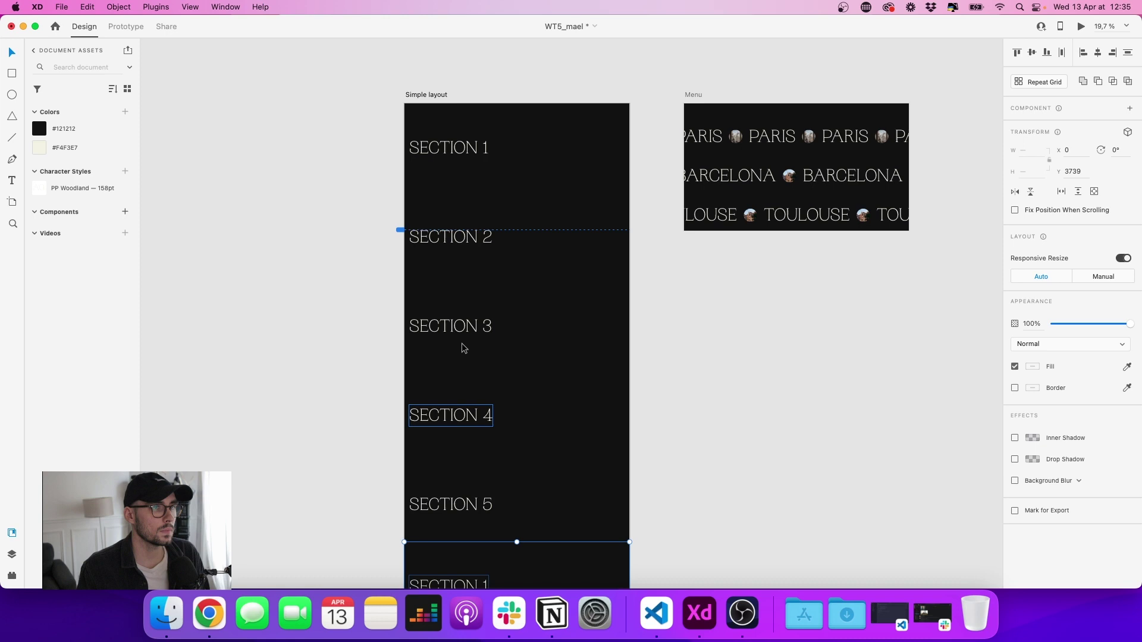
pyautogui.scroll(-4, 463, 325)
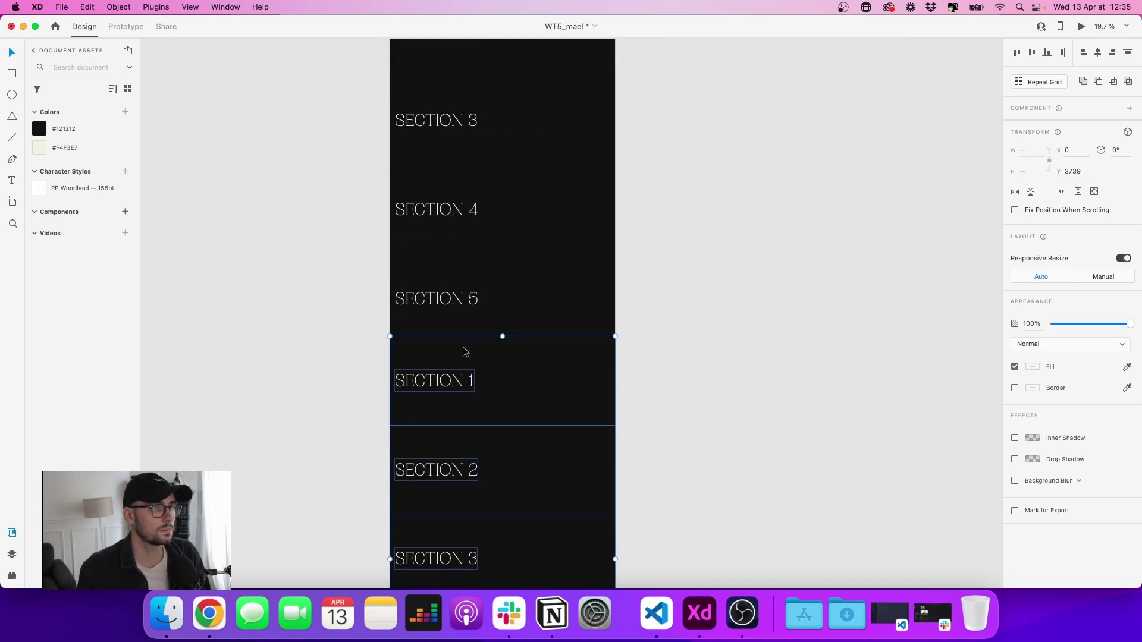
pyautogui.moveTo(530, 371); pyautogui.dragTo(518, 381)
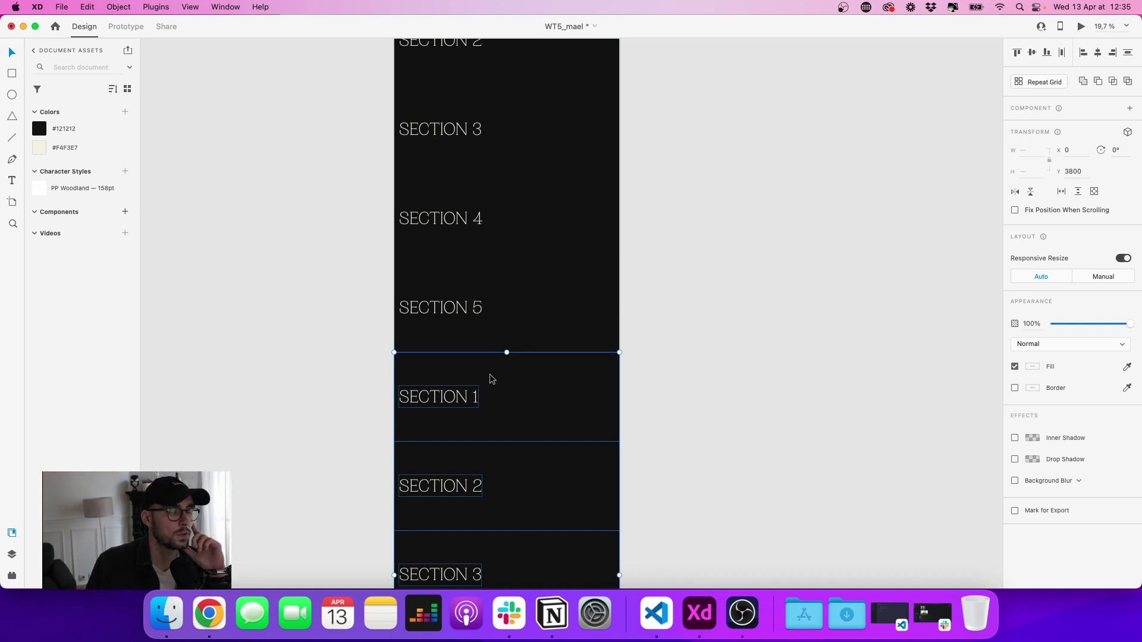
# Undo the copy's stray moves so it sits under Section 5, then switch to Webflow
pyautogui.press('super+z')
pyautogui.press('super+z')
pyautogui.press('super+z')
pyautogui.press('super+z')
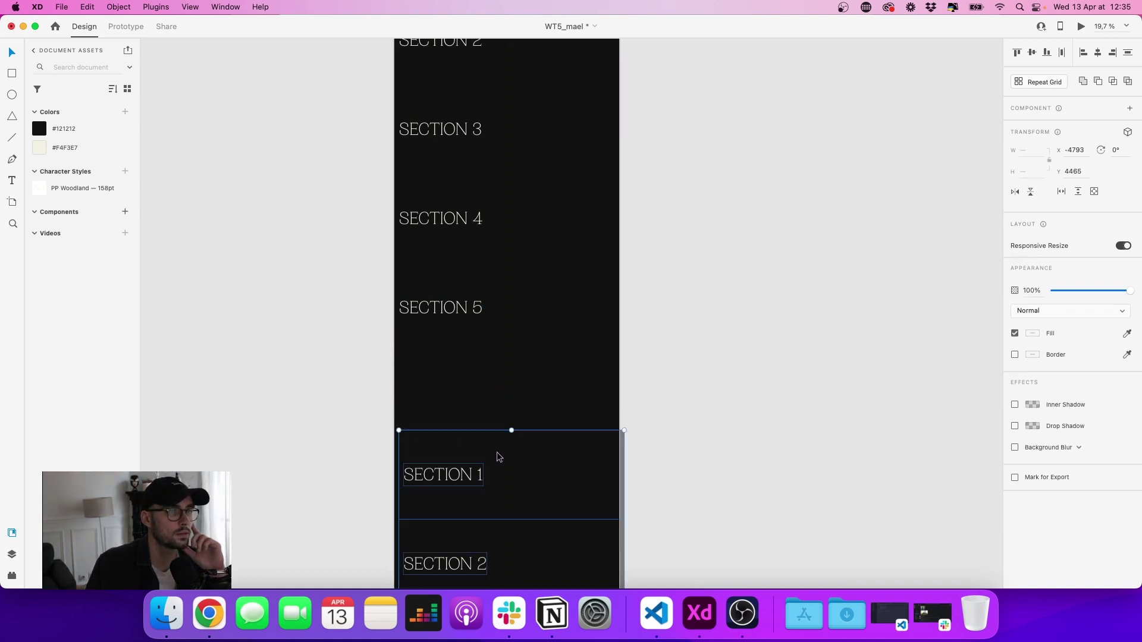
pyautogui.scroll(6, 393, 303)
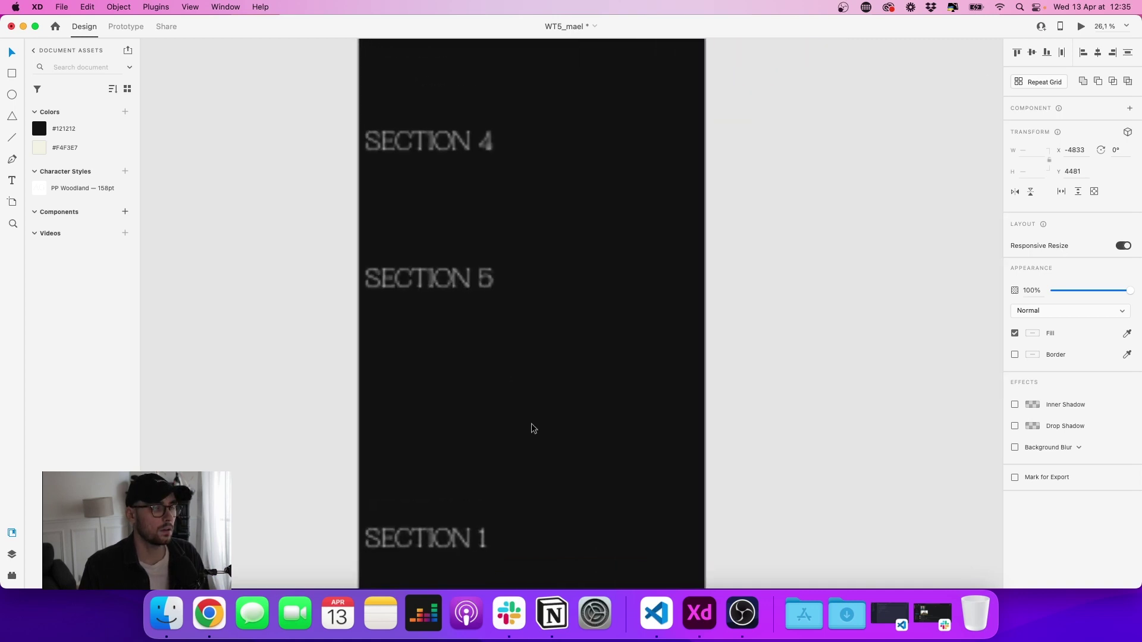
pyautogui.press('super+z')
pyautogui.press('super+z')
pyautogui.press('super+z')
pyautogui.press('super+z')
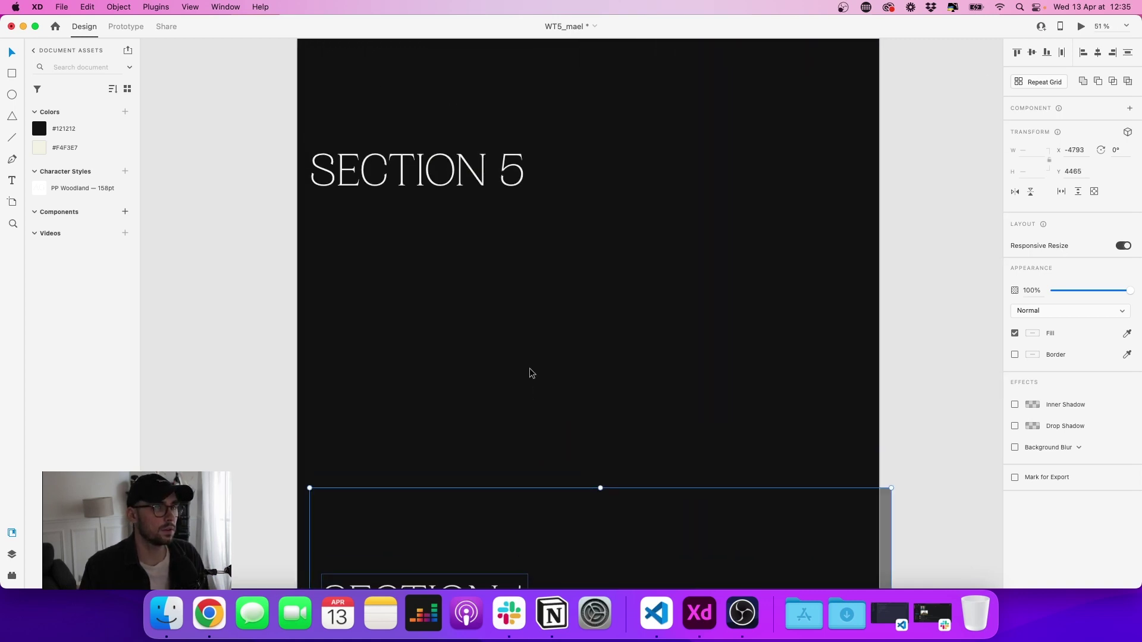
pyautogui.scroll(-6, 533, 372)
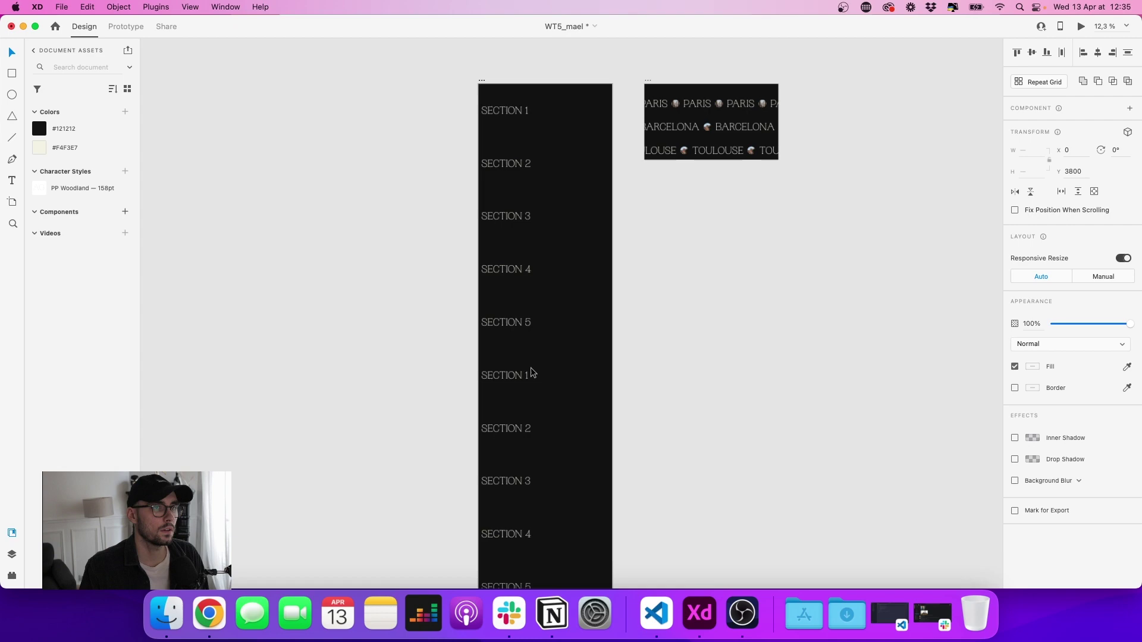
pyautogui.press('super+z')
pyautogui.press('super+z')
pyautogui.press('super+z')
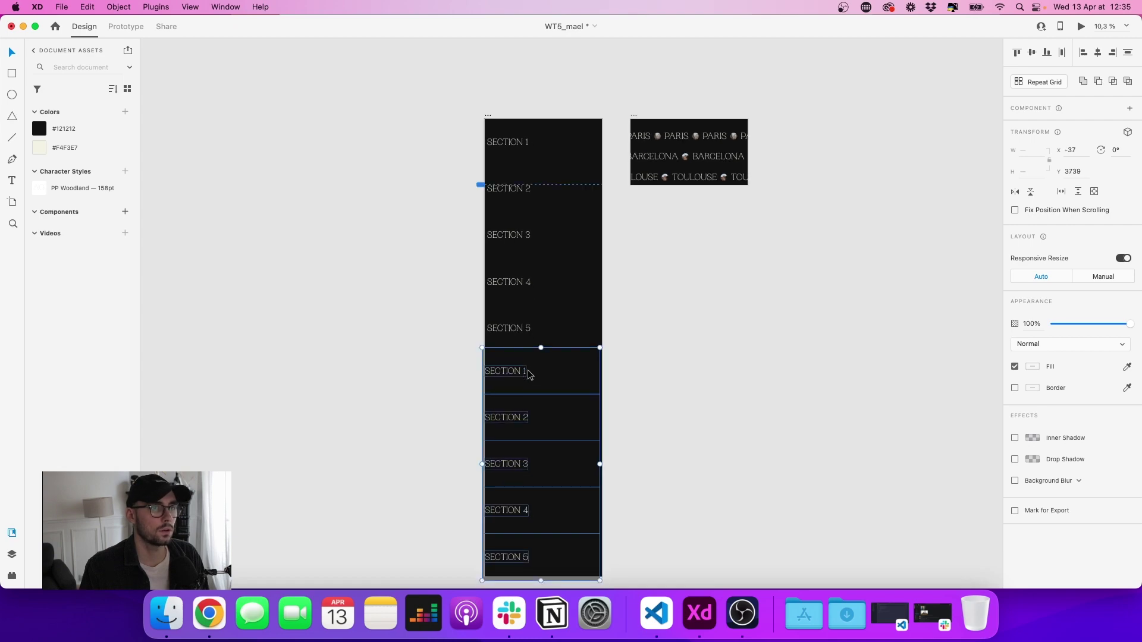
pyautogui.hotkey('ctrl', 'Right')
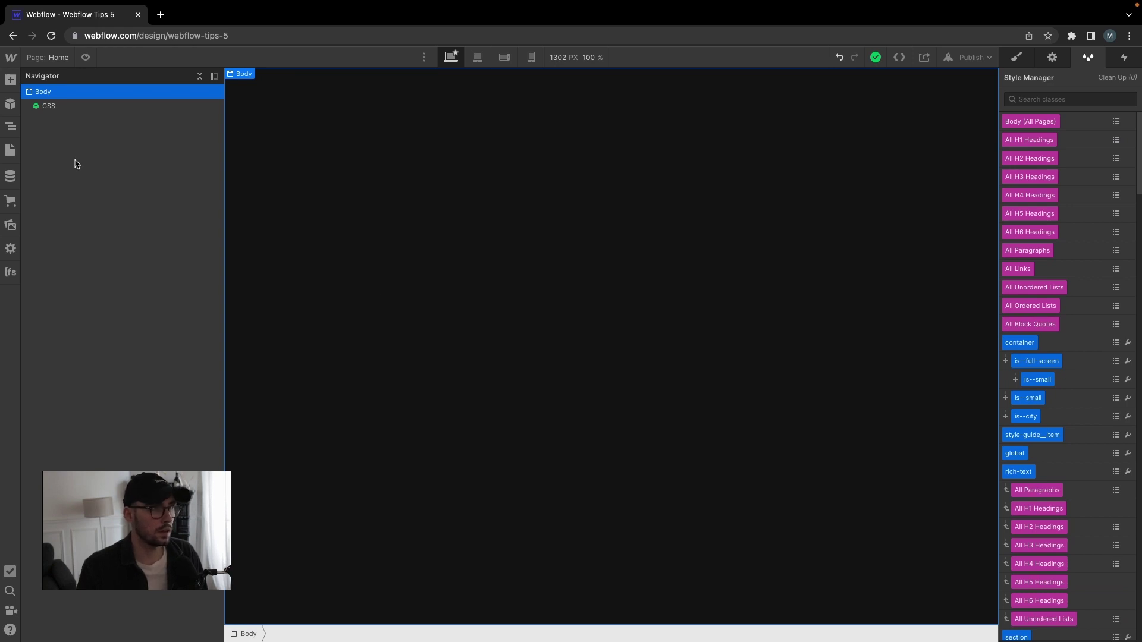
# Add a Div Block with the main class and set its tag to Main
pyautogui.press('super+e')
pyautogui.write('div')
pyautogui.press('Return')
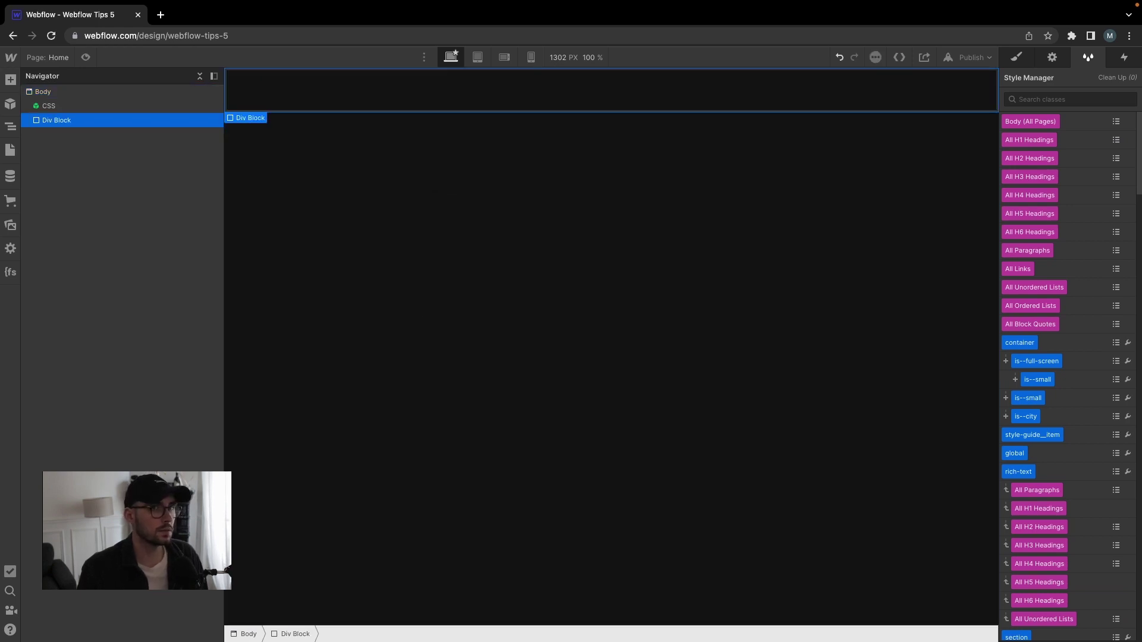
pyautogui.press('super+Return')
pyautogui.write('main')
pyautogui.press('Return')
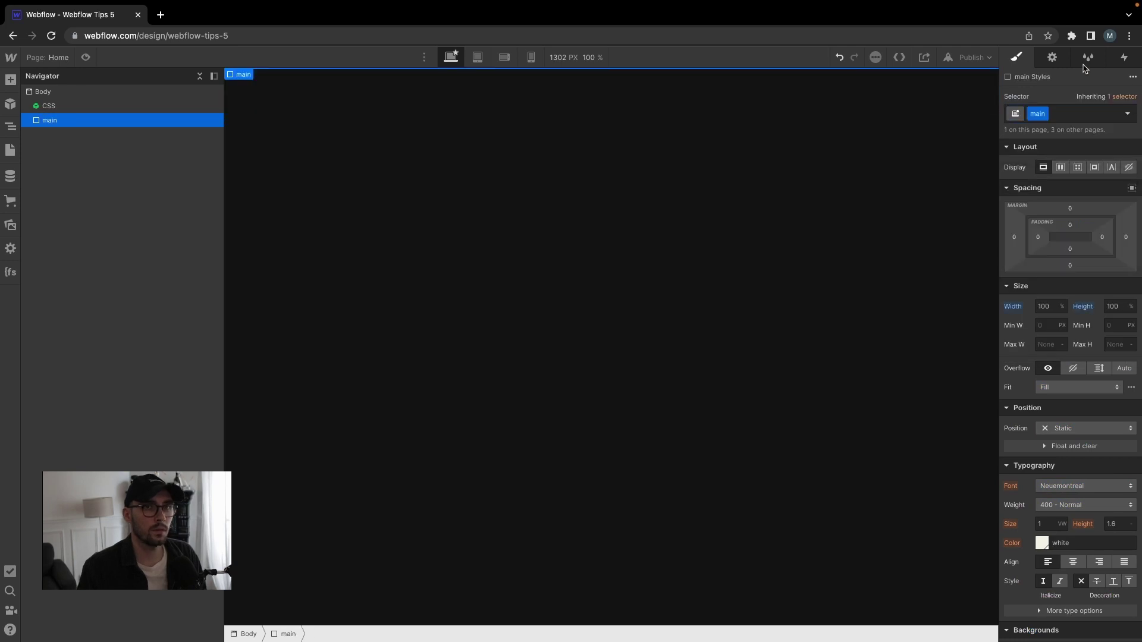
pyautogui.click(1052, 57)
pyautogui.click(1063, 116)
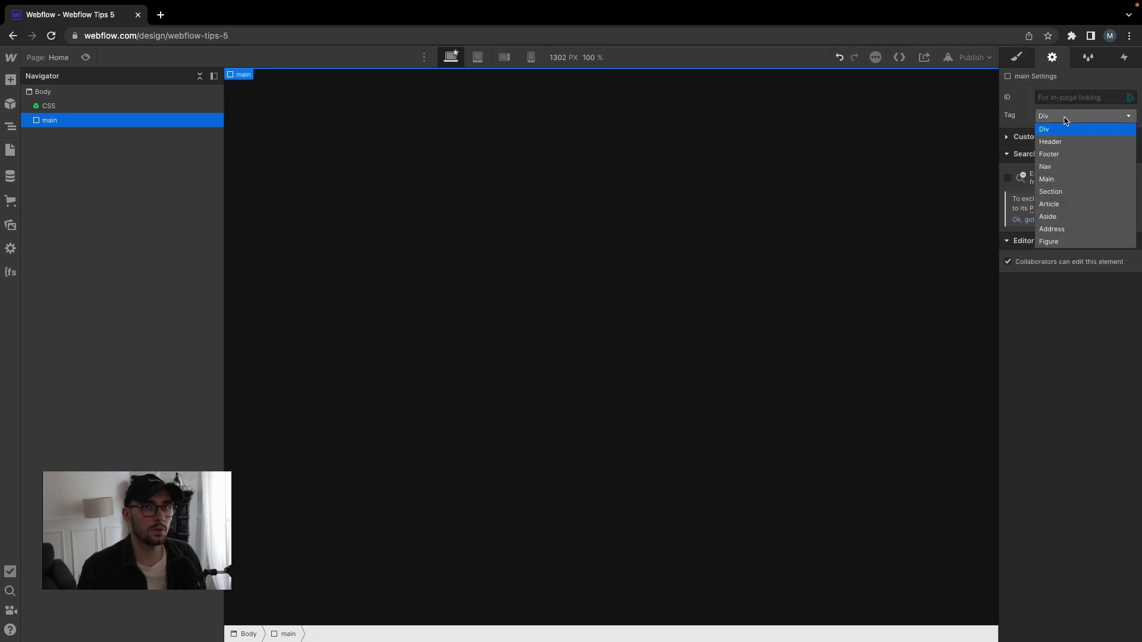
pyautogui.click(1049, 179)
# Add a Div Block inside main with the section class and Section tag
pyautogui.hotkey('ctrl', 'e')
pyautogui.write('div')
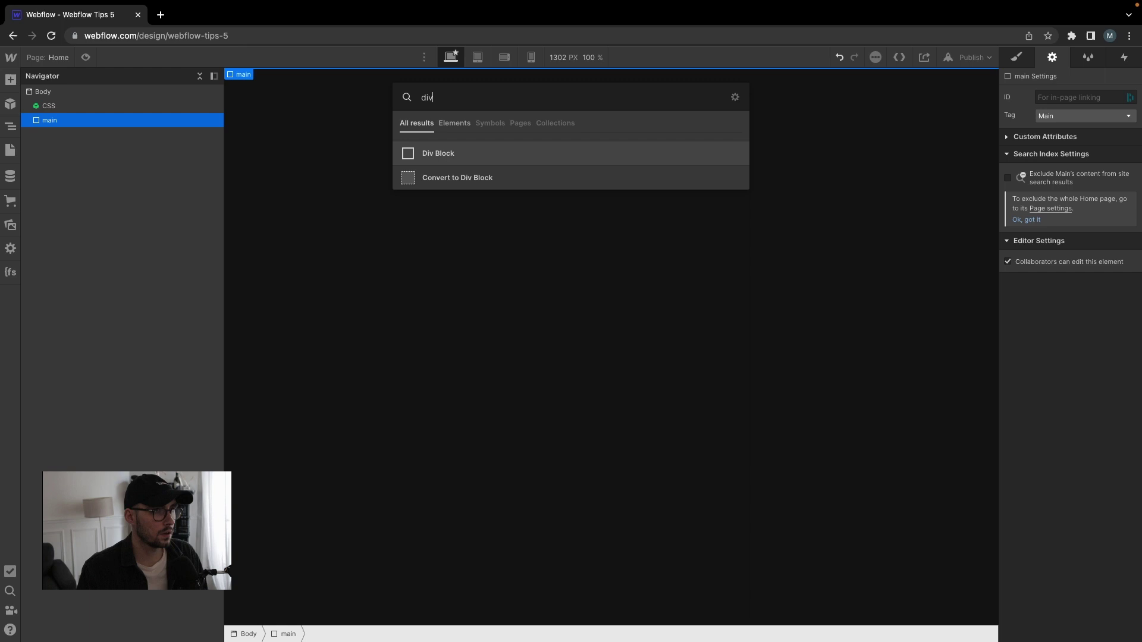
pyautogui.press('Return')
pyautogui.hotkey('ctrl', 'Return')
pyautogui.write('section')
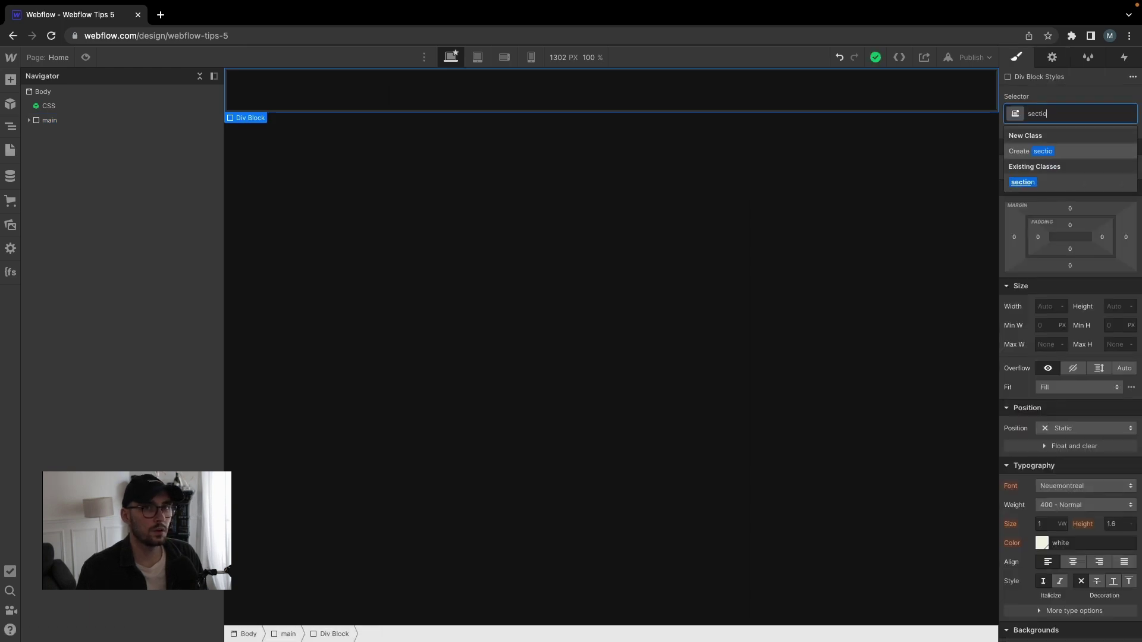
pyautogui.press('Return')
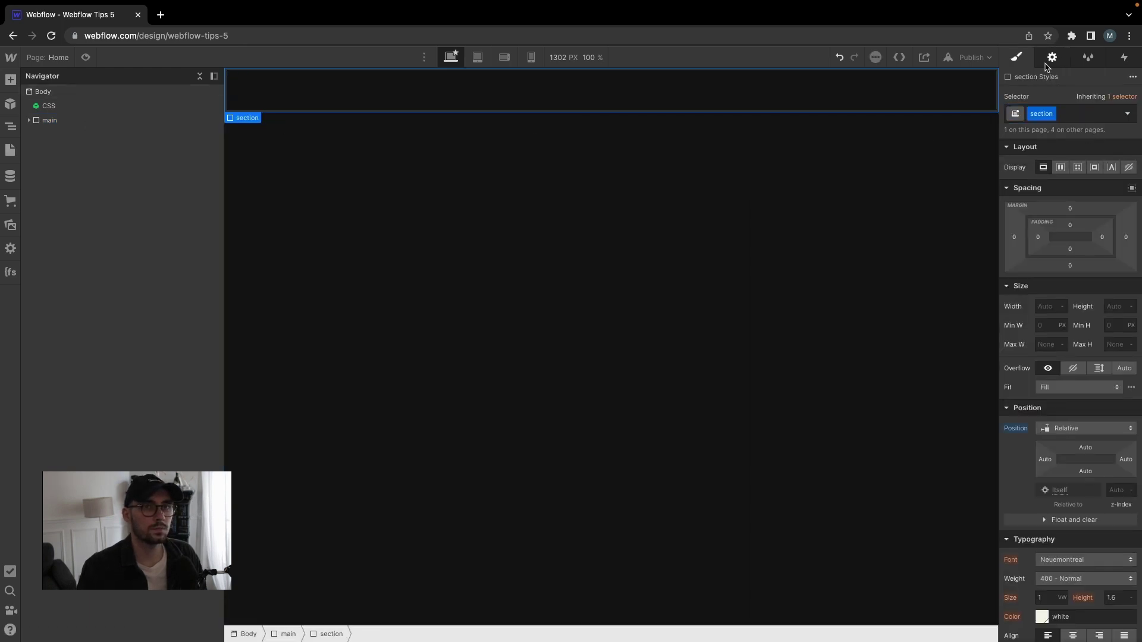
pyautogui.click(1048, 62)
pyautogui.click(1086, 115)
pyautogui.click(1065, 188)
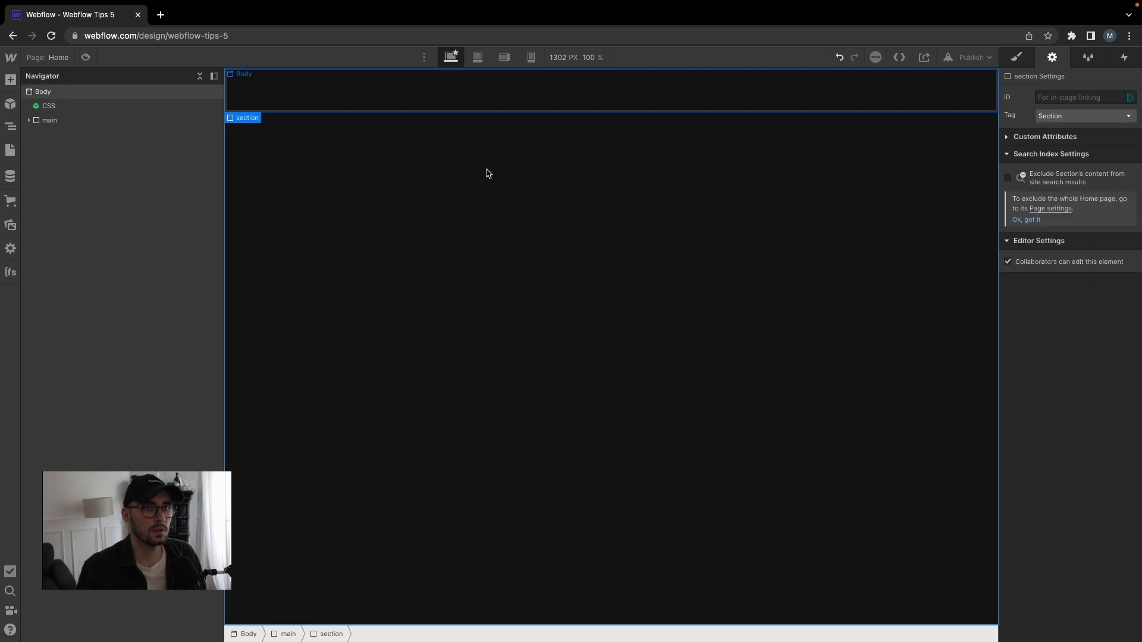
# Add a Div Block with the container class inside the section
pyautogui.click(29, 120)
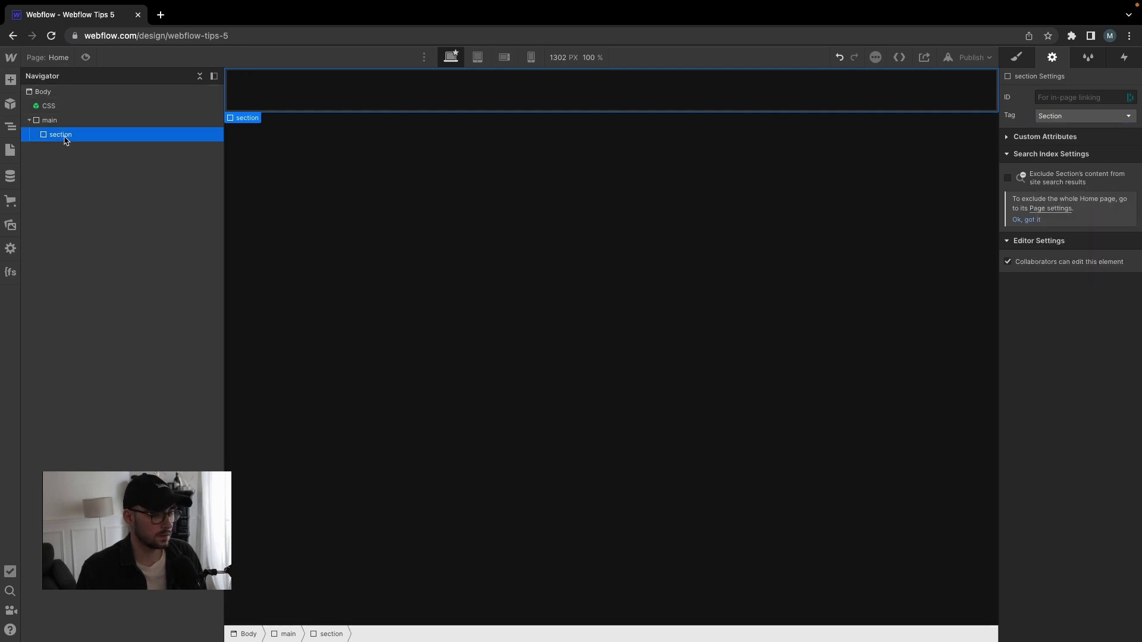
pyautogui.hotkey('ctrl', 'e')
pyautogui.write('div')
pyautogui.press('Return')
pyautogui.hotkey('ctrl', 'Return')
pyautogui.write('containe')
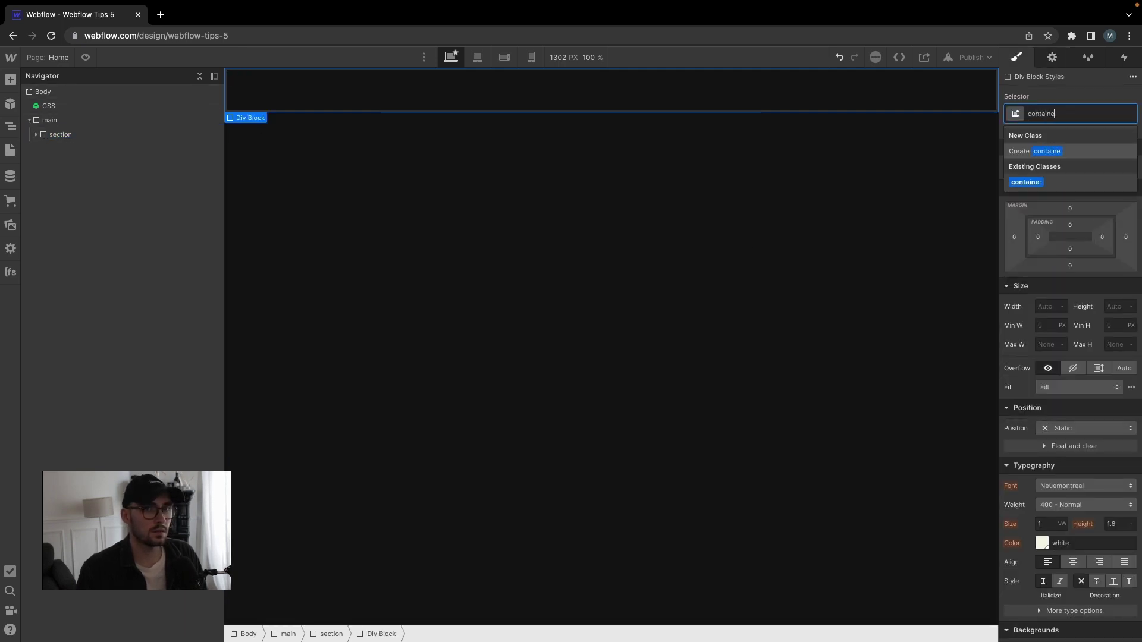
pyautogui.press('Return')
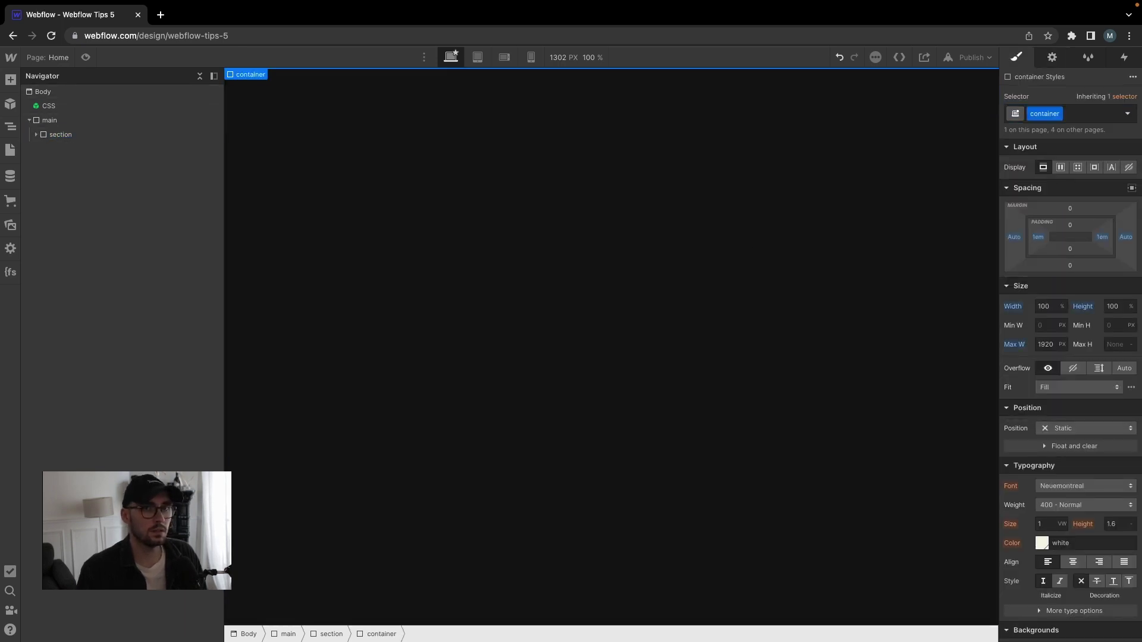
# Insert a div inside the container and give it the new content__wrapper class
pyautogui.click(34, 135)
pyautogui.hotkey('ctrl', 'e')
pyautogui.write('div')
pyautogui.press('Return')
pyautogui.hotkey('ctrl', 'Return')
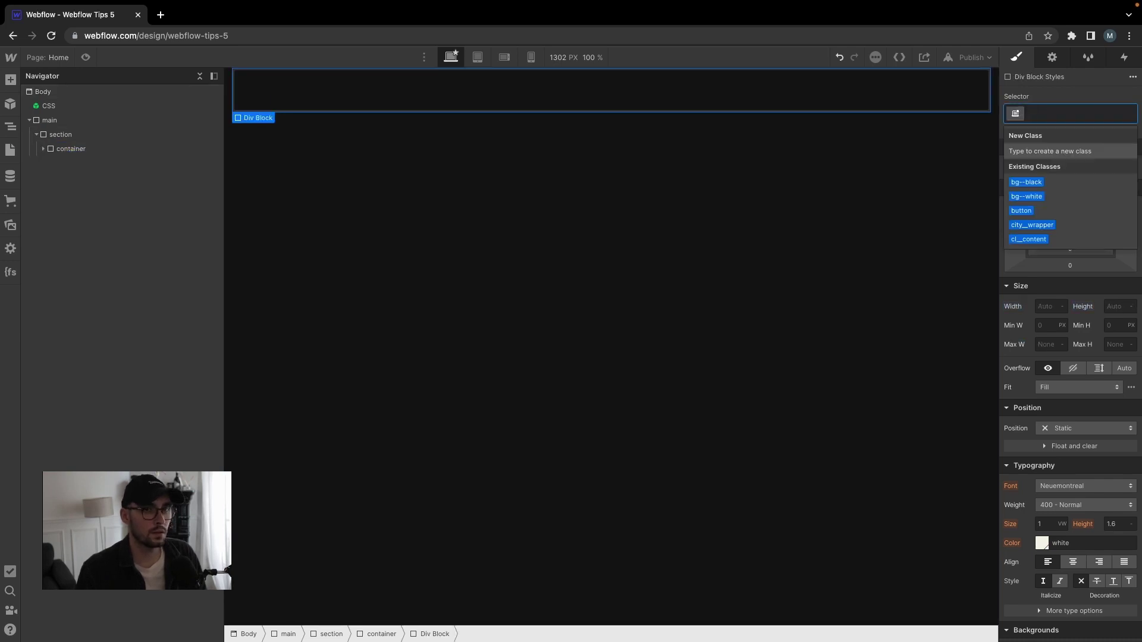
pyautogui.write('content__')
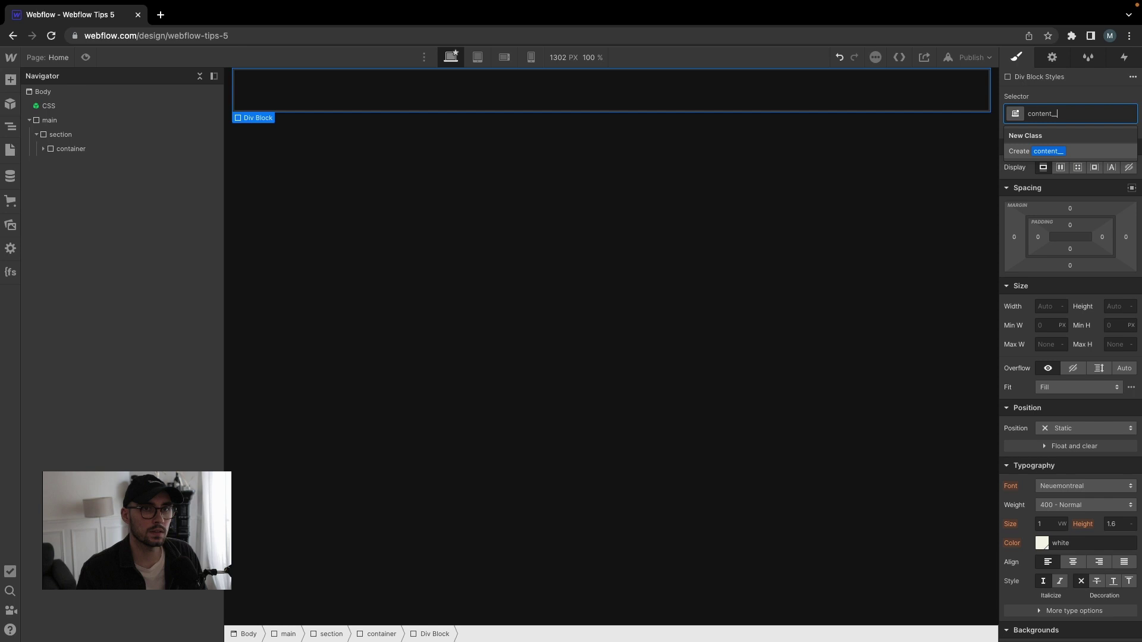
pyautogui.write('wrapper')
pyautogui.press('Return')
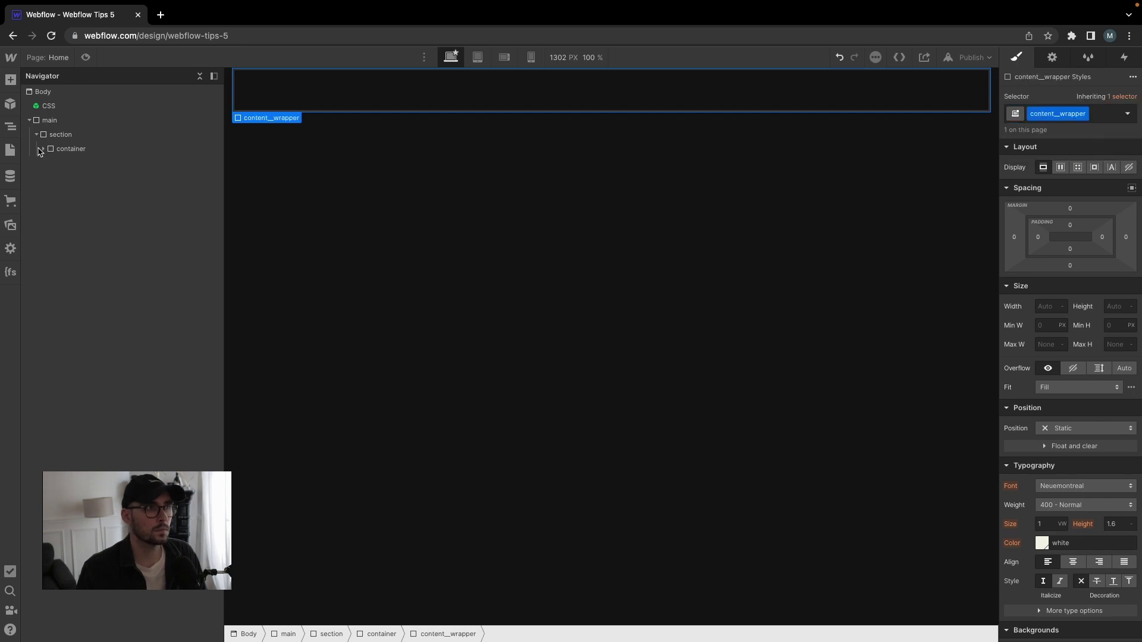
# Add an H2 heading reading 'SECTION 1' inside content__wrapper
pyautogui.click(41, 149)
pyautogui.hotkey('ctrl', 'e')
pyautogui.write('head')
pyautogui.press('Return')
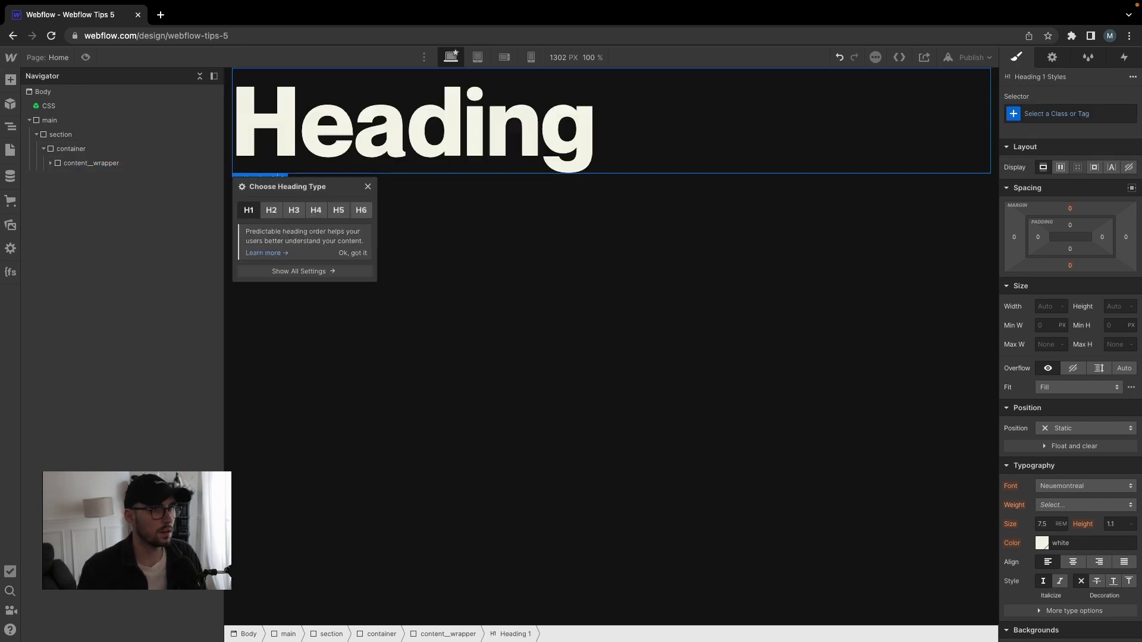
pyautogui.click(271, 210)
pyautogui.doubleClick(359, 104)
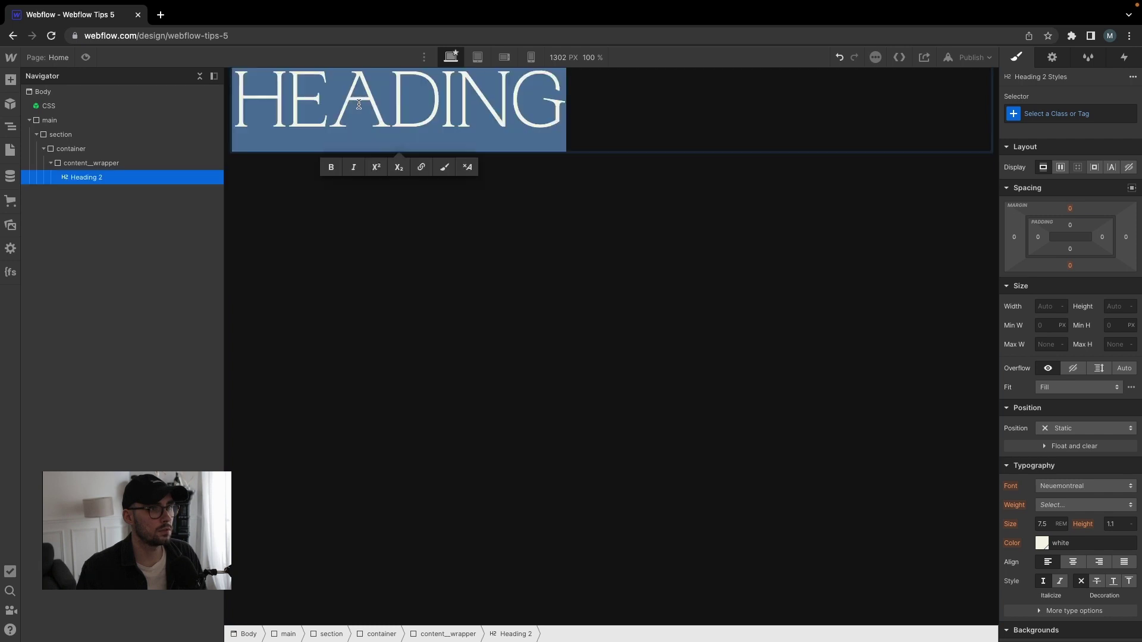
pyautogui.write('SECTION 1')
pyautogui.press('Escape')
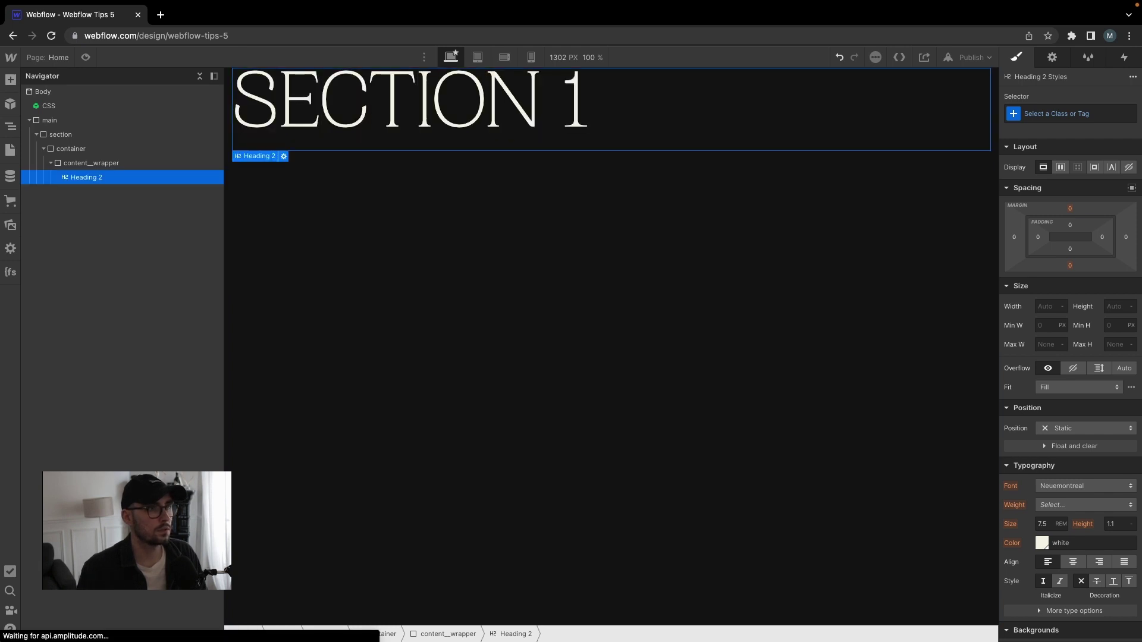
# Give content__wrapper 10rem top and bottom padding
pyautogui.click(91, 163)
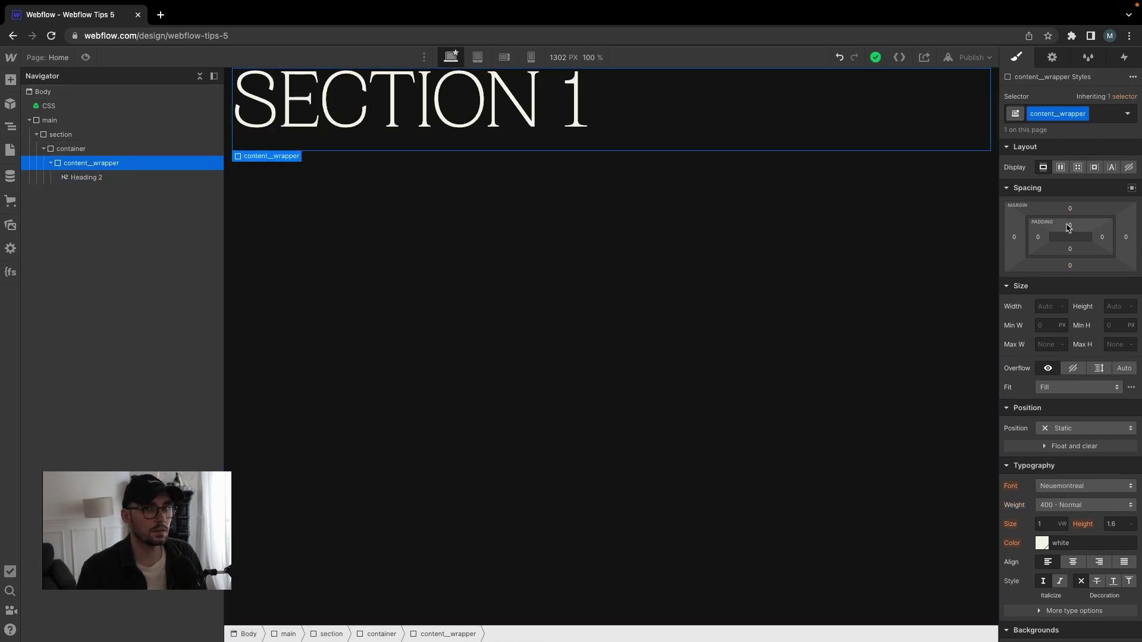
pyautogui.click(1070, 226)
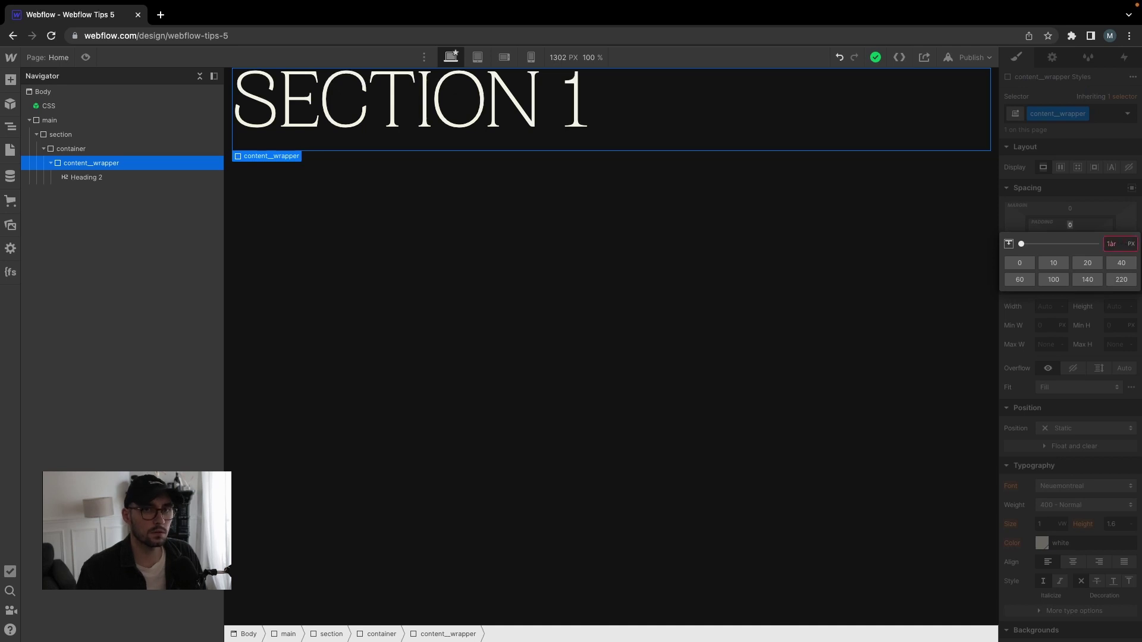
pyautogui.write('10re')
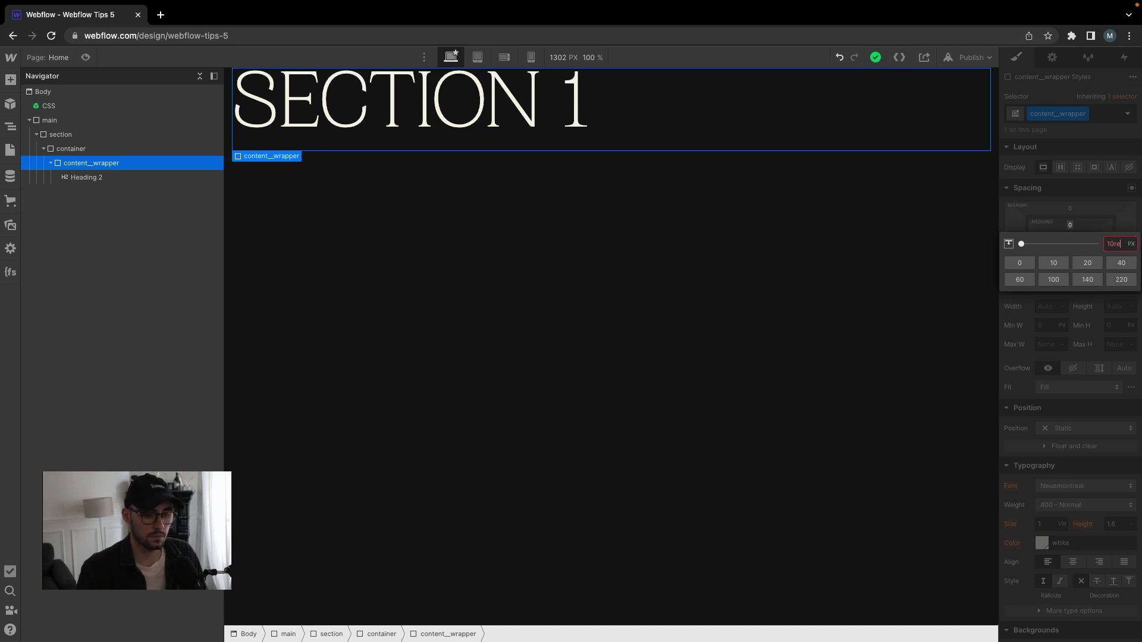
pyautogui.write('m')
pyautogui.press('Return')
pyautogui.click(1069, 249)
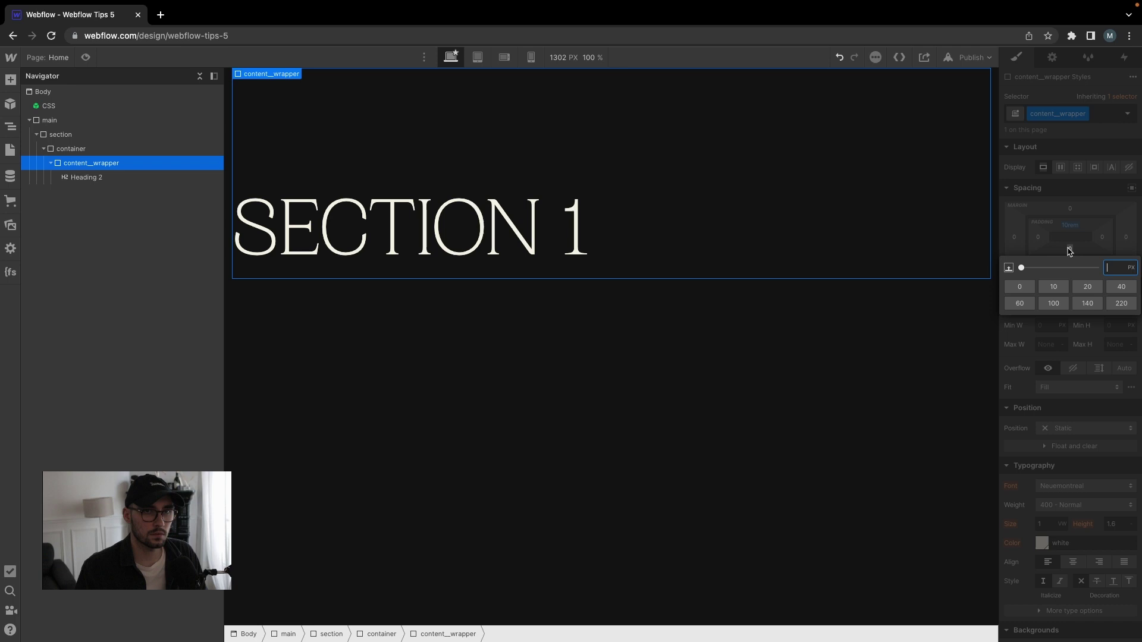
pyautogui.write('10rem')
pyautogui.press('Return')
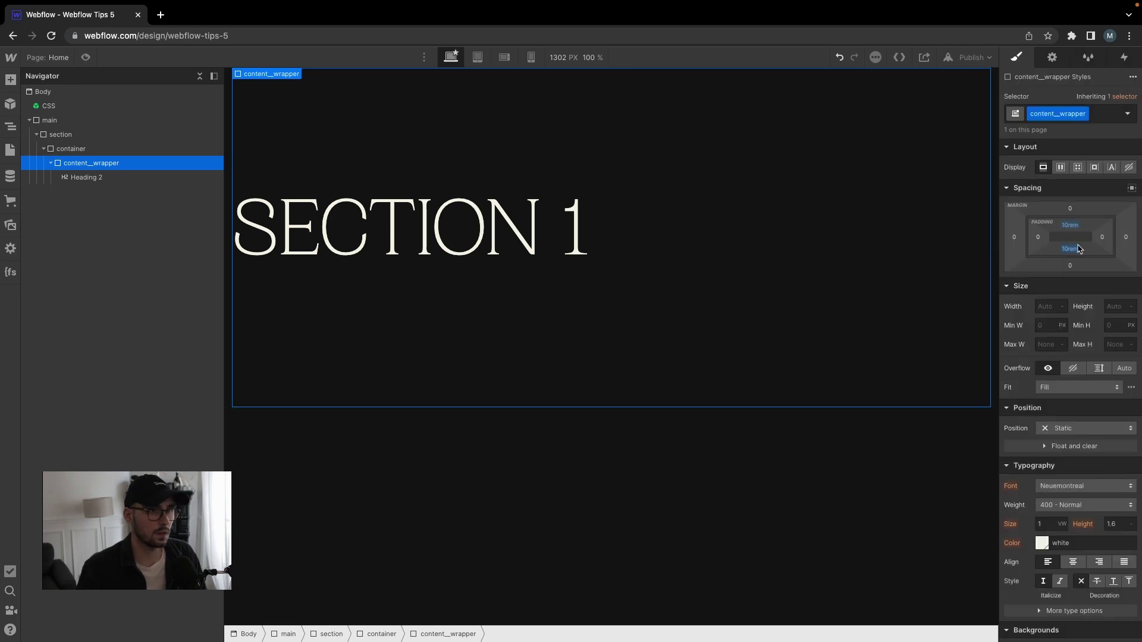
# Duplicate the section four times and change the third heading to SECTION 3
pyautogui.click(47, 138)
pyautogui.hotkey('ctrl', 'd')
pyautogui.hotkey('ctrl', 'd')
pyautogui.hotkey('ctrl', 'd')
pyautogui.hotkey('ctrl', 'd')
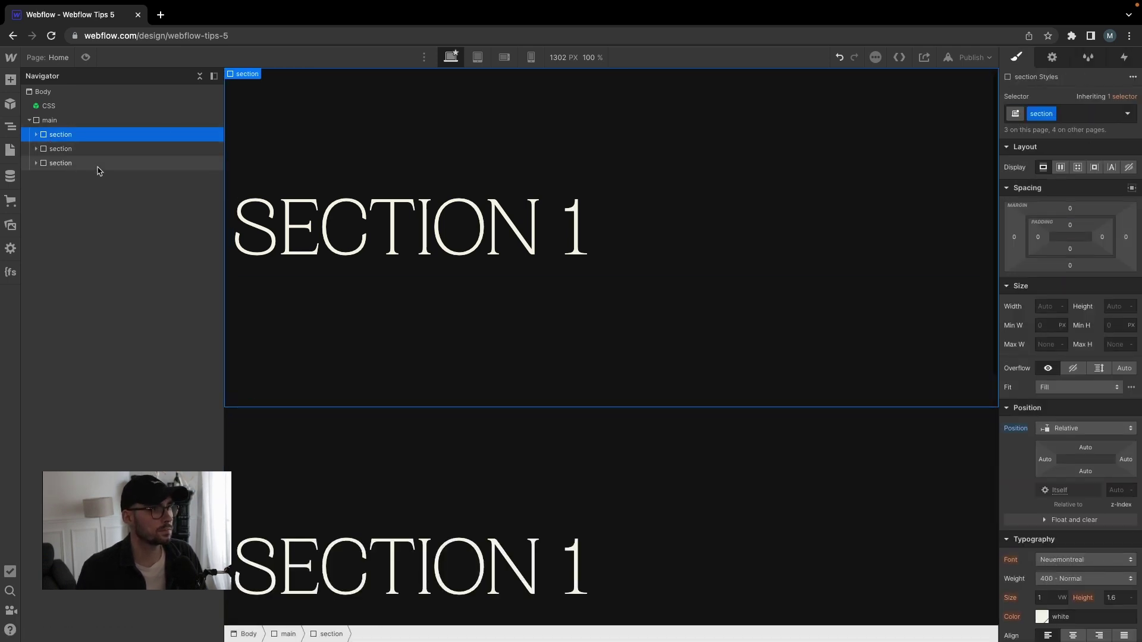
pyautogui.click(98, 162)
pyautogui.click(415, 281)
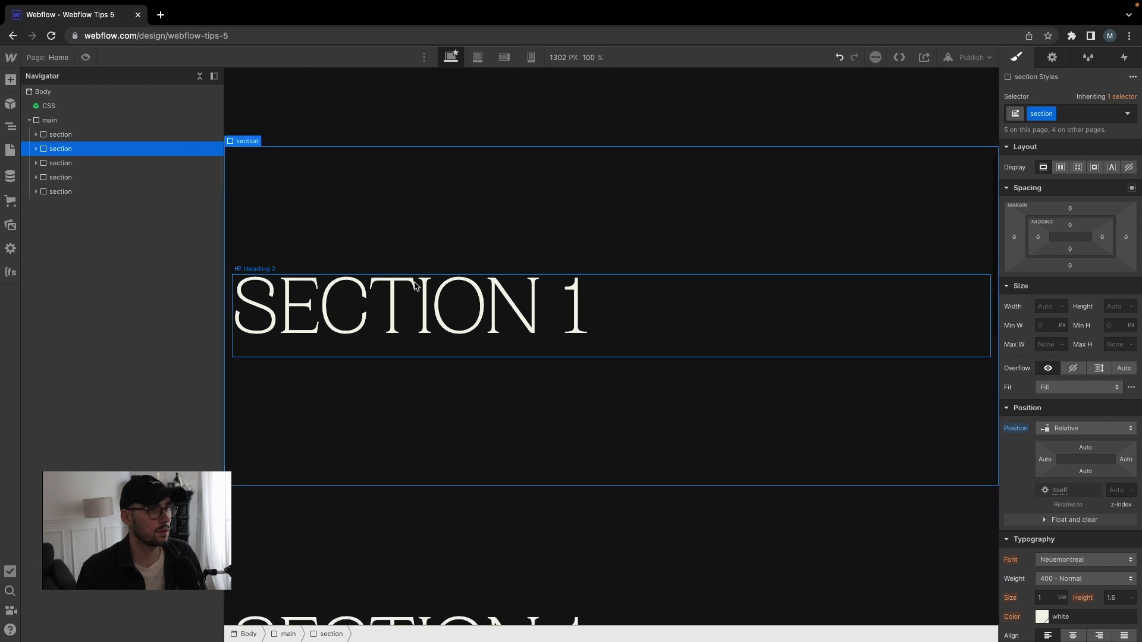
pyautogui.scroll(-4, 498, 403)
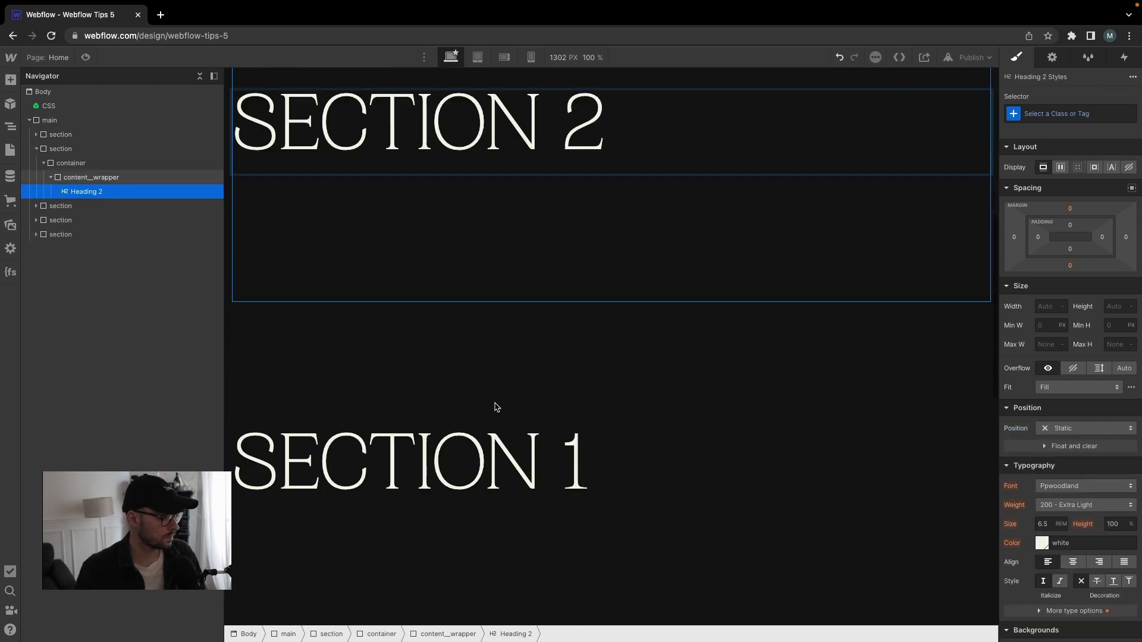
pyautogui.click(565, 418)
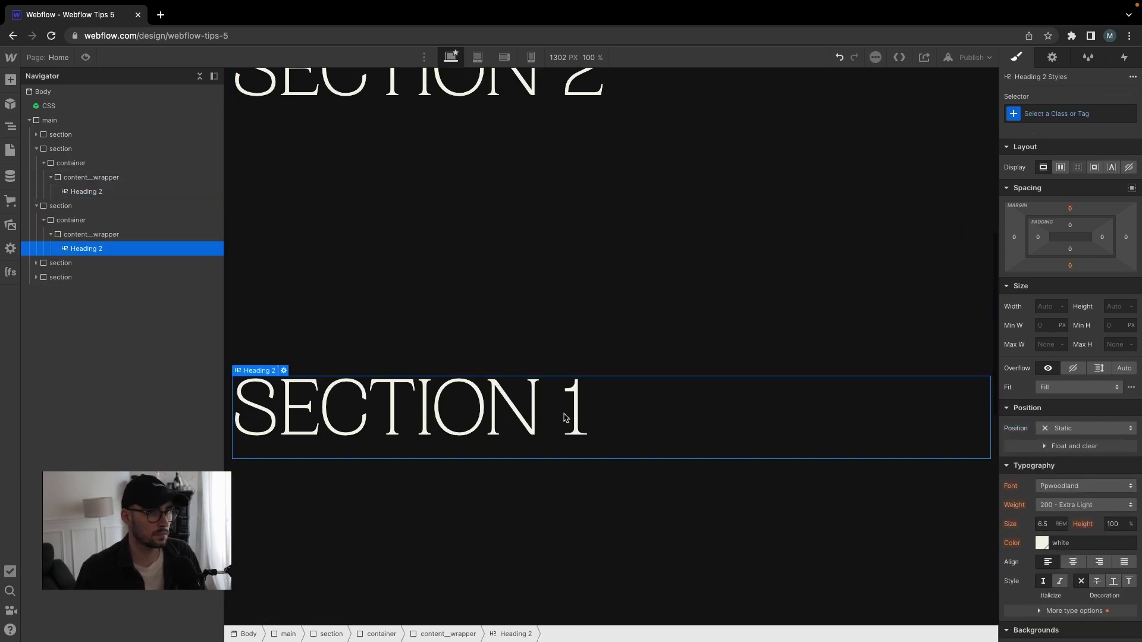
pyautogui.doubleClick(564, 416)
pyautogui.press('Escape')
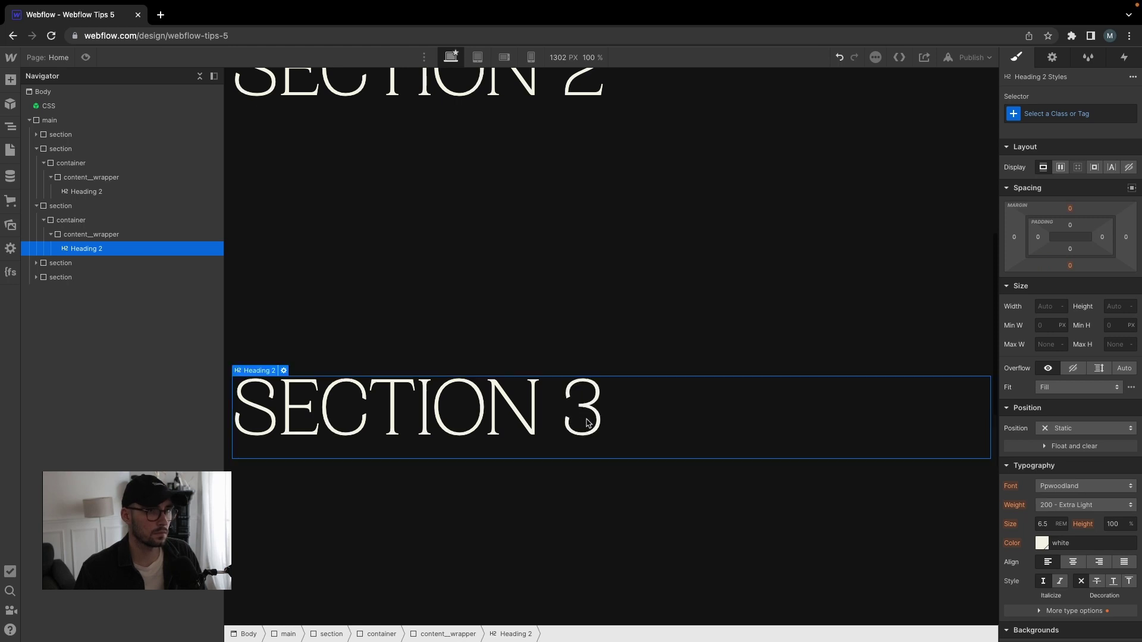
pyautogui.scroll(-4, 574, 433)
# Renumber the fourth and fifth headings to SECTION 4 and SECTION 5
pyautogui.doubleClick(567, 488)
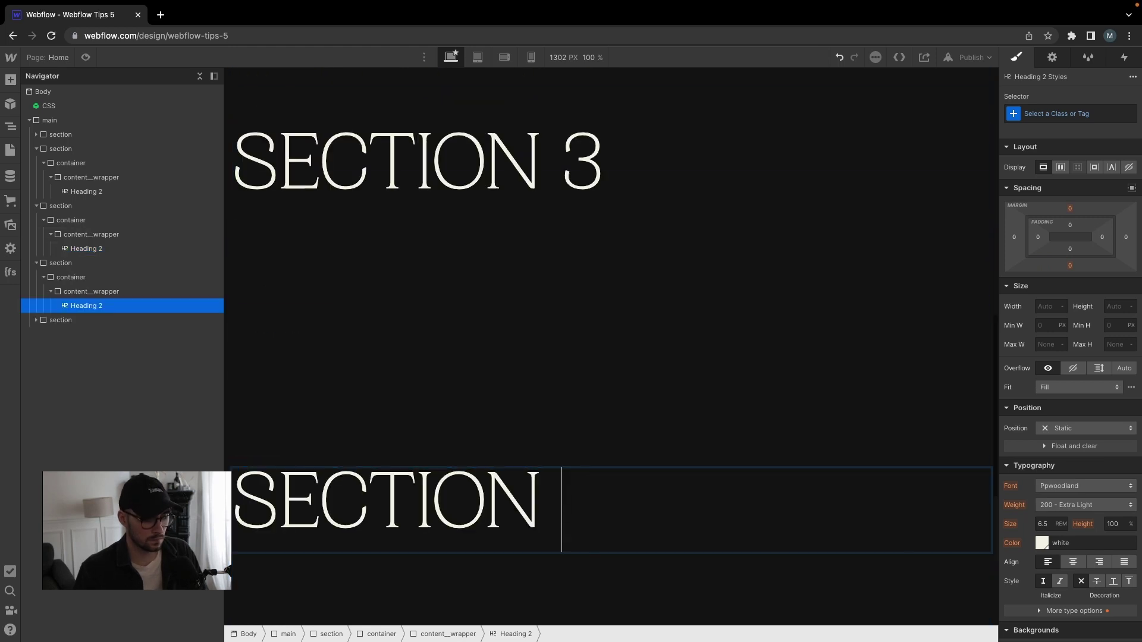
pyautogui.scroll(-5, 559, 470)
pyautogui.click(582, 494)
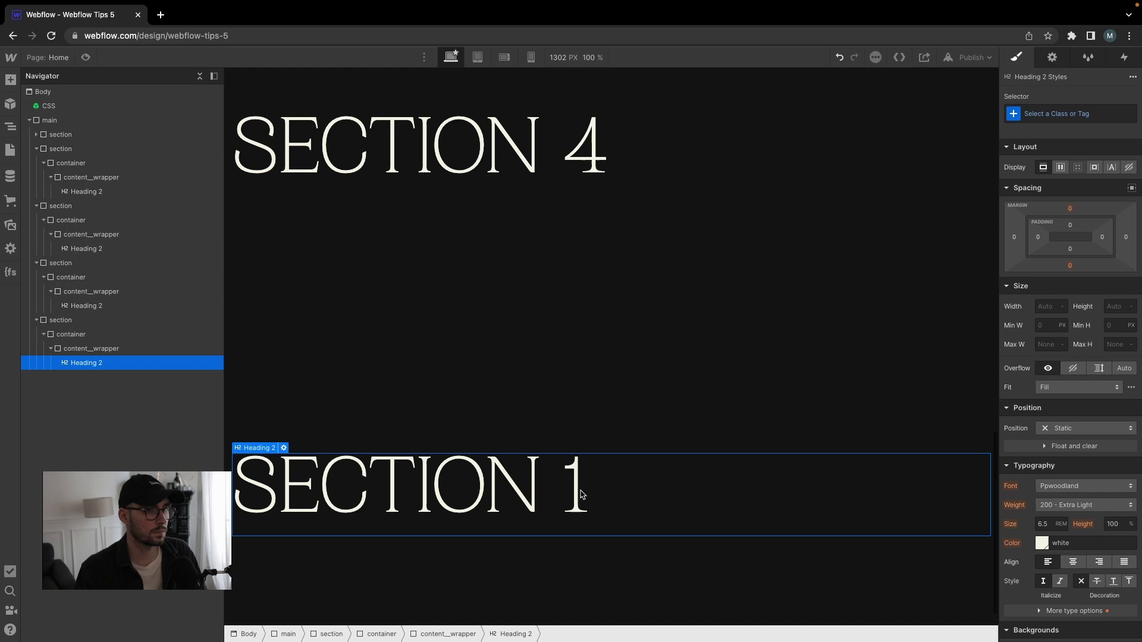
pyautogui.doubleClick(577, 492)
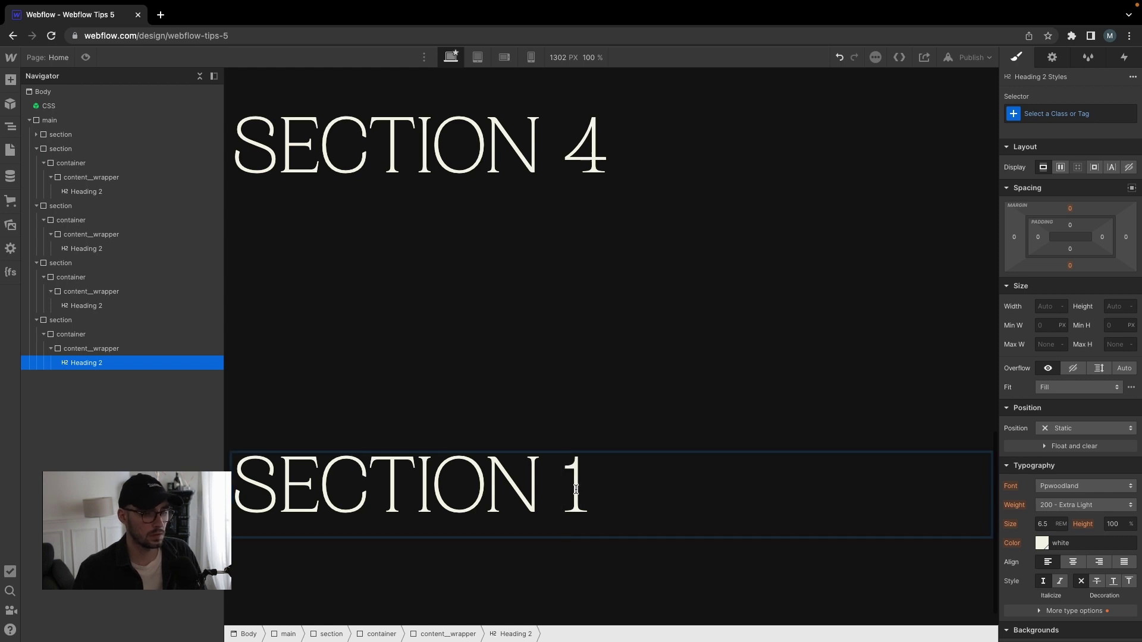
pyautogui.press('BackSpace')
pyautogui.write('5')
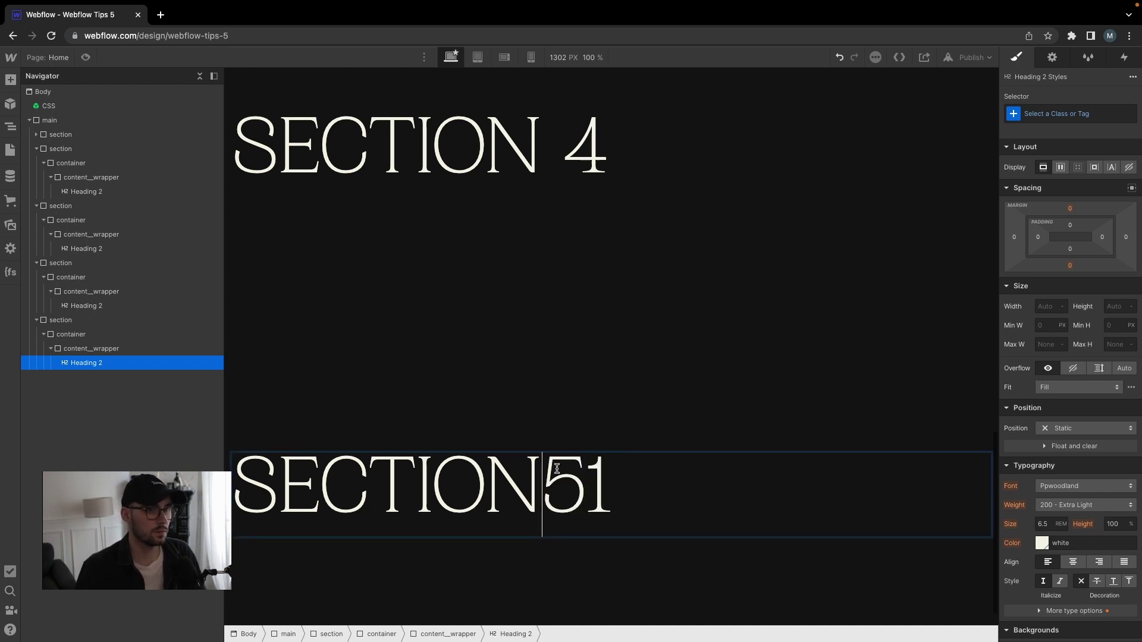
pyautogui.hotkey('shift', 'End')
pyautogui.press('Escape')
pyautogui.scroll(-1, 591, 471)
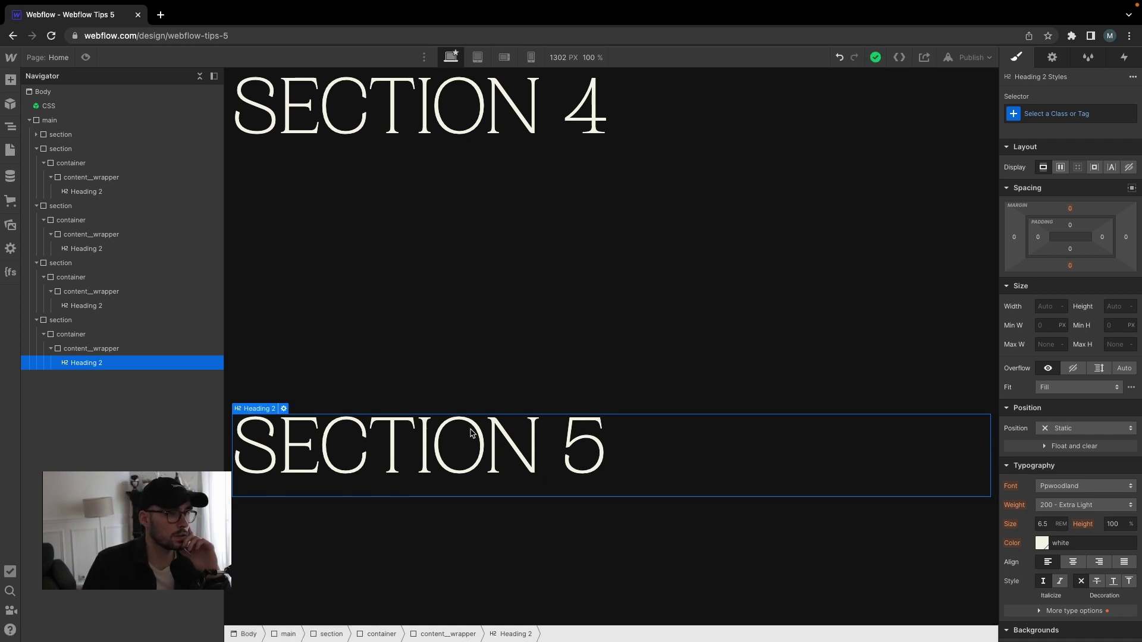
# Collapse sections two through five in the Navigator
pyautogui.click(37, 149)
pyautogui.click(37, 163)
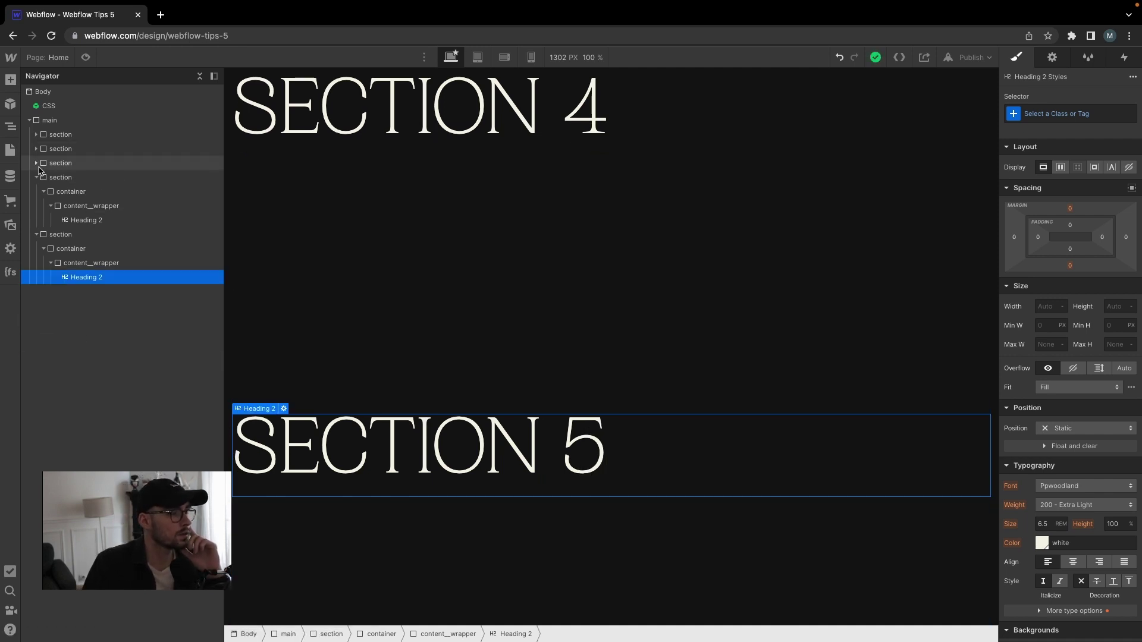
pyautogui.click(37, 177)
pyautogui.click(37, 192)
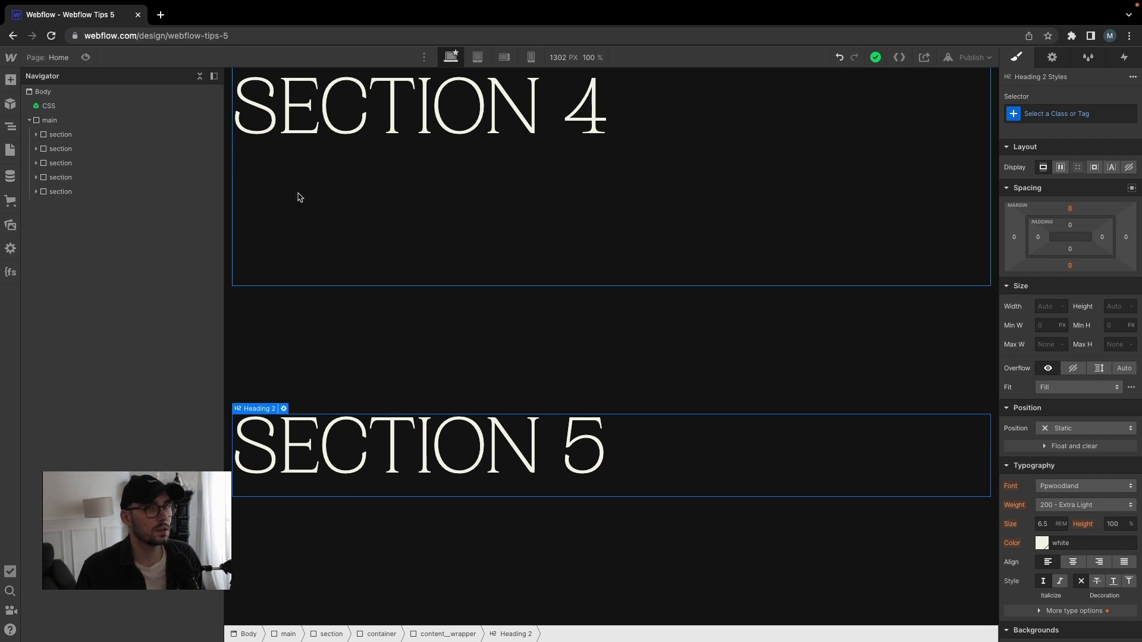
# Select the Body and bring up Quick Find to add an element
pyautogui.scroll(7, 318, 208)
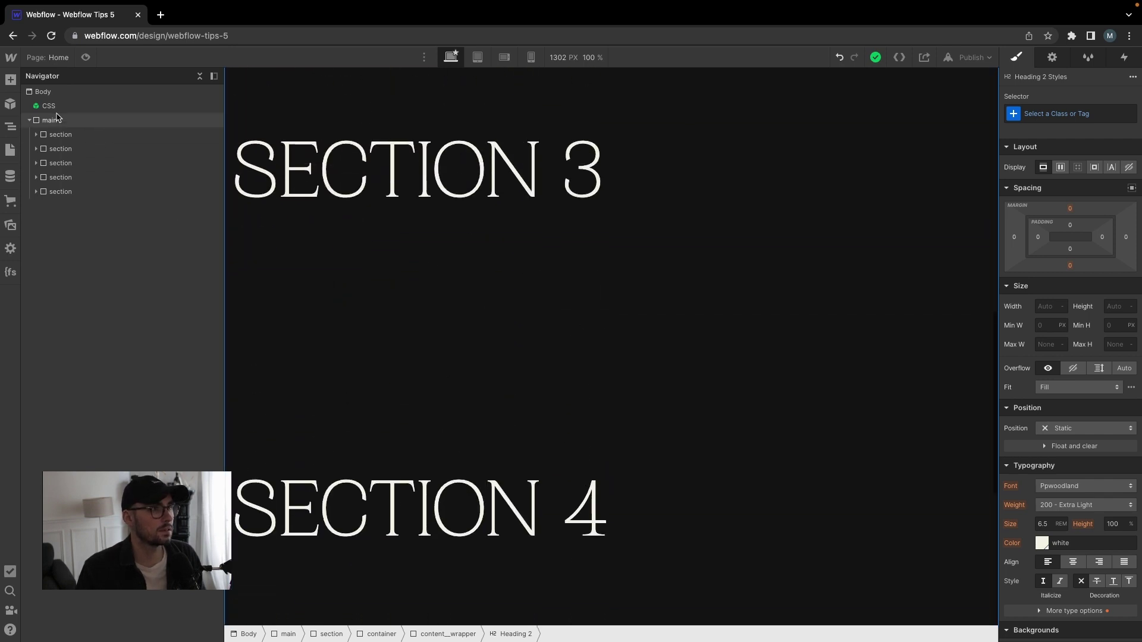
pyautogui.click(51, 94)
pyautogui.press('super+e')
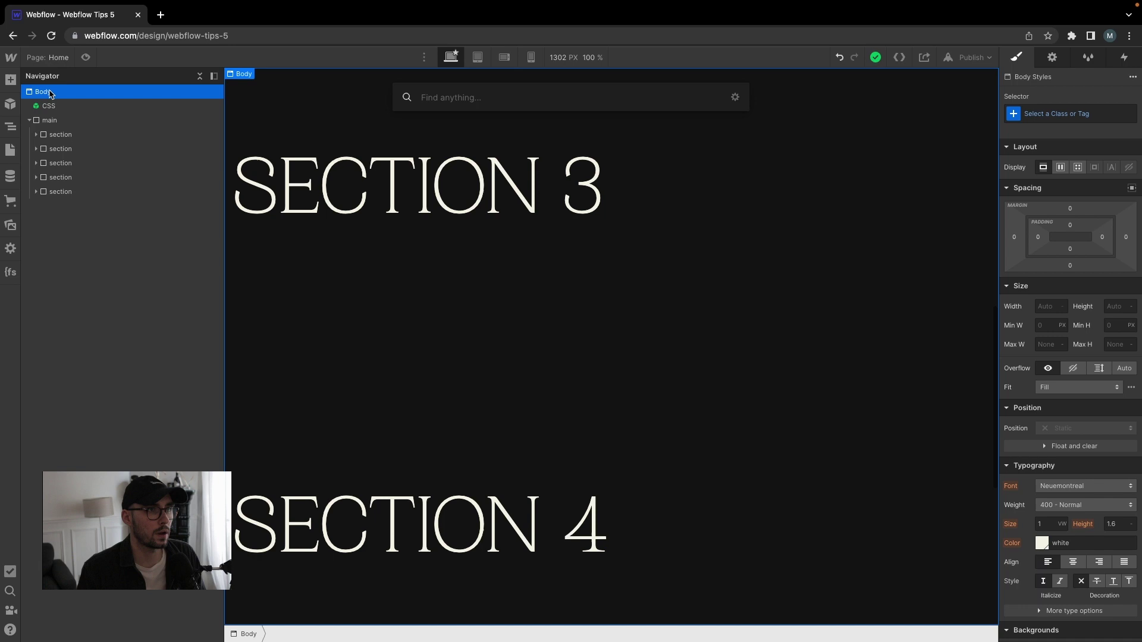
# Add a div with the infinite-wrapper class to the body, positioned above main
pyautogui.write('div')
pyautogui.press('Return')
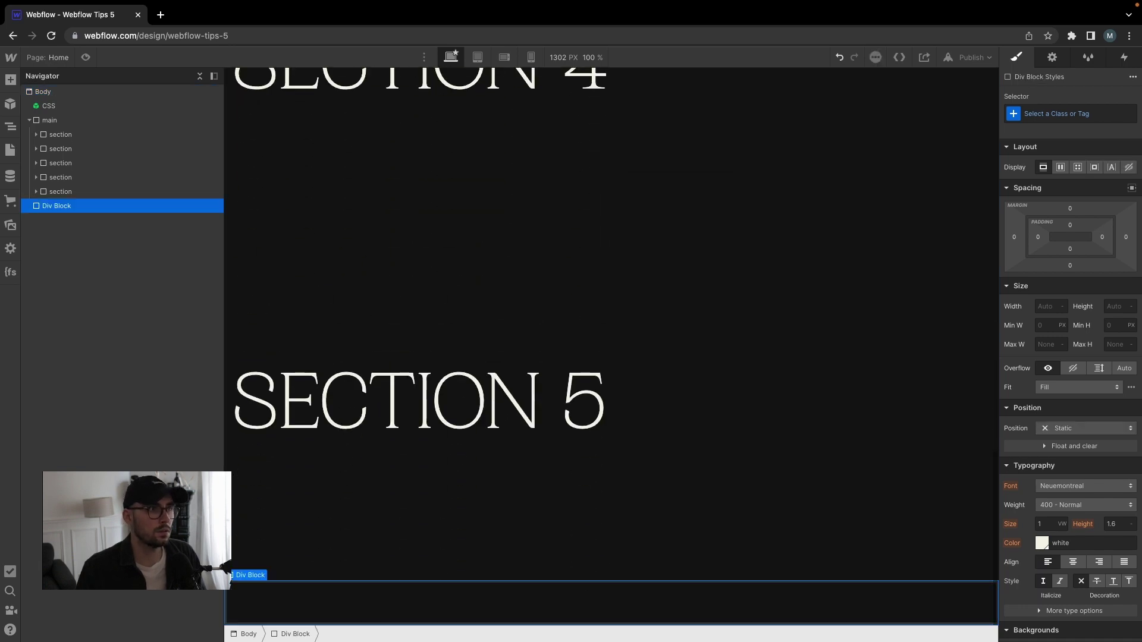
pyautogui.moveTo(72, 209); pyautogui.dragTo(59, 125)
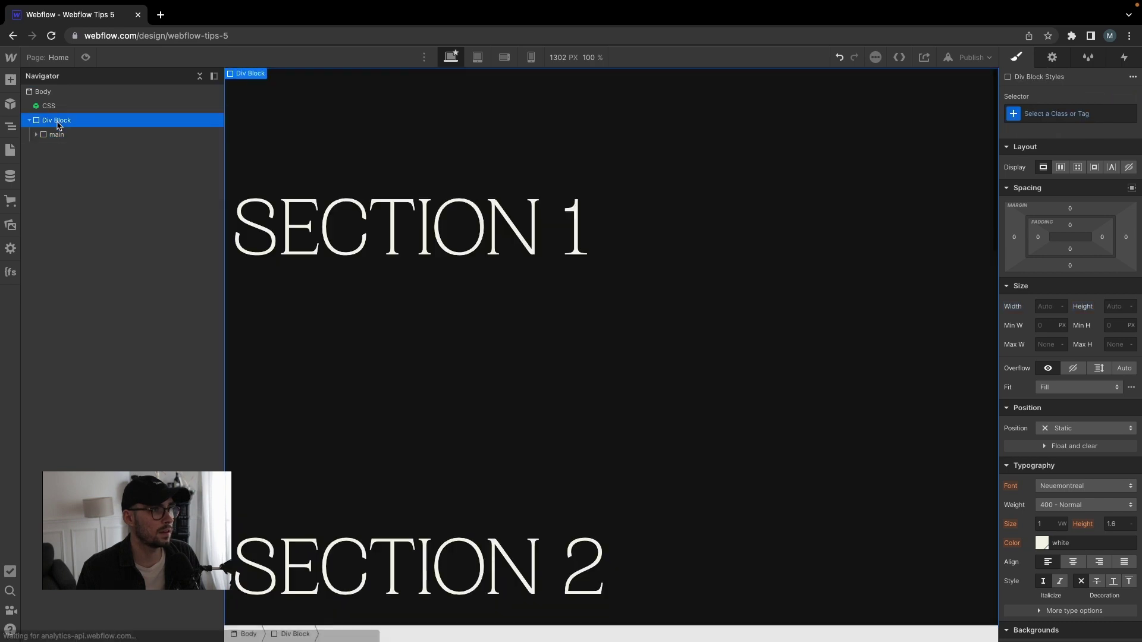
pyautogui.hotkey('ctrl', 'Return')
pyautogui.write('in')
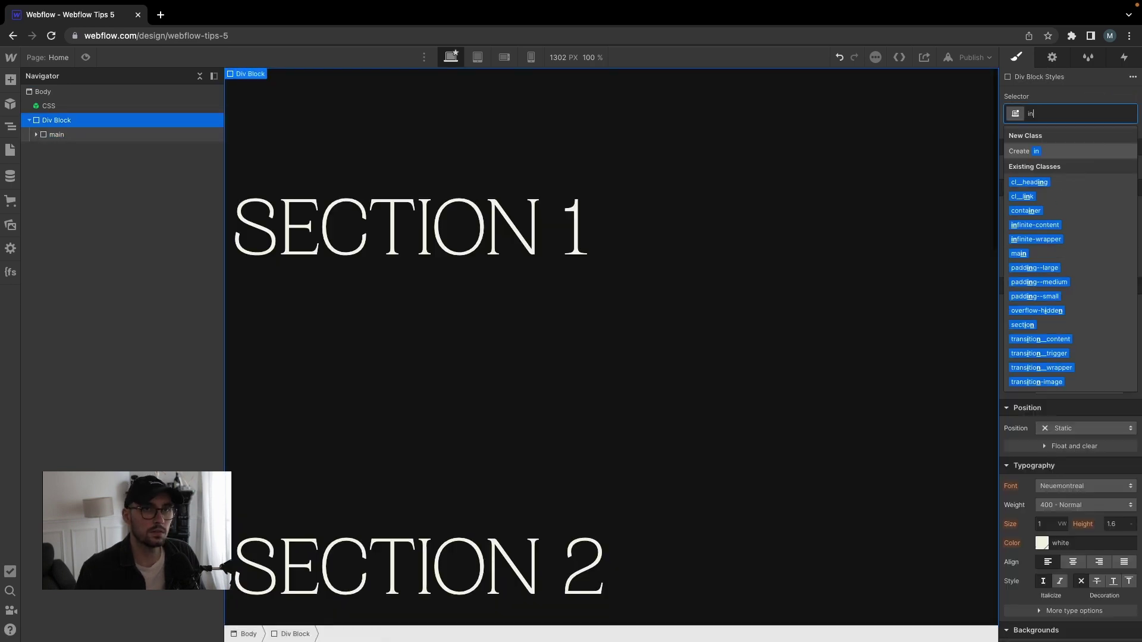
pyautogui.write('finite-wrapper')
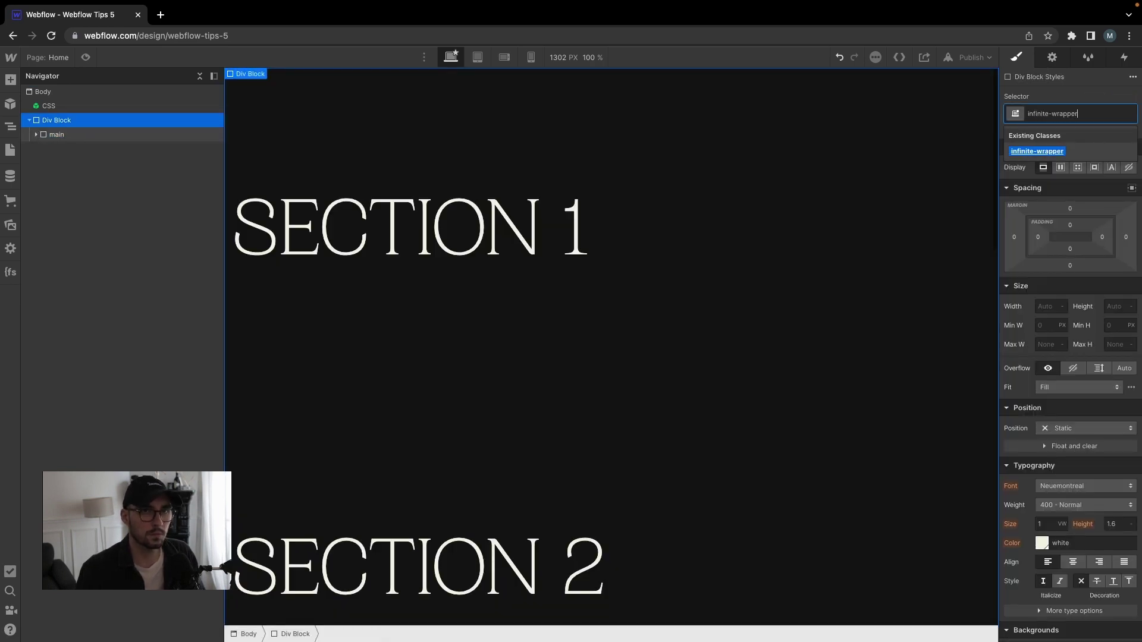
pyautogui.press('Return')
# Add the infinite-content combo class to main
pyautogui.click(33, 136)
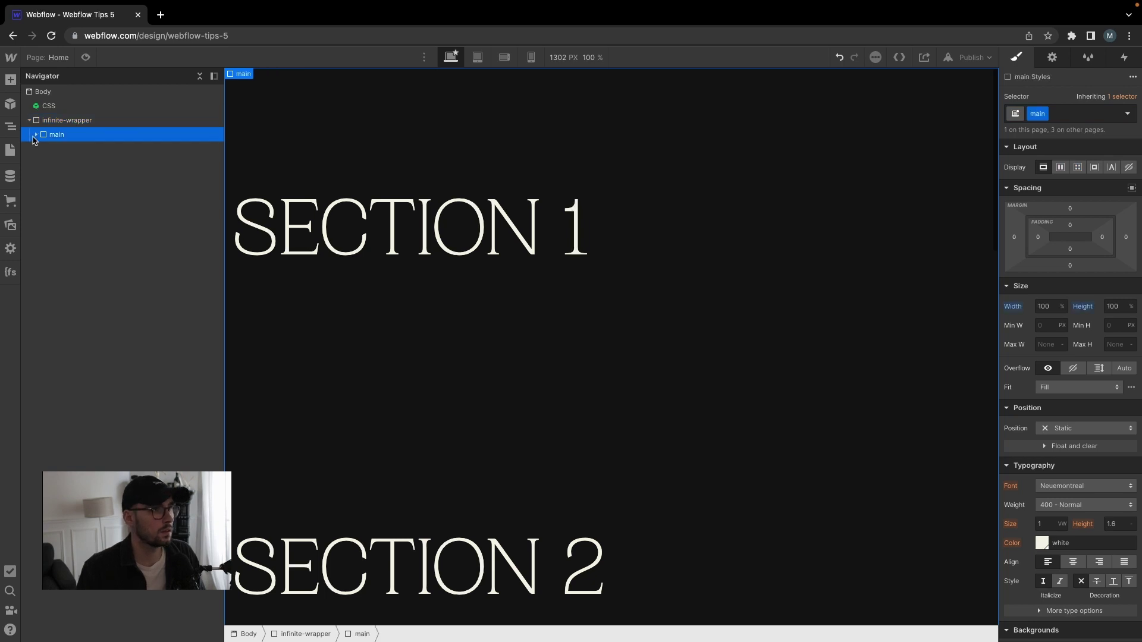
pyautogui.press('super+Return')
pyautogui.write('inf')
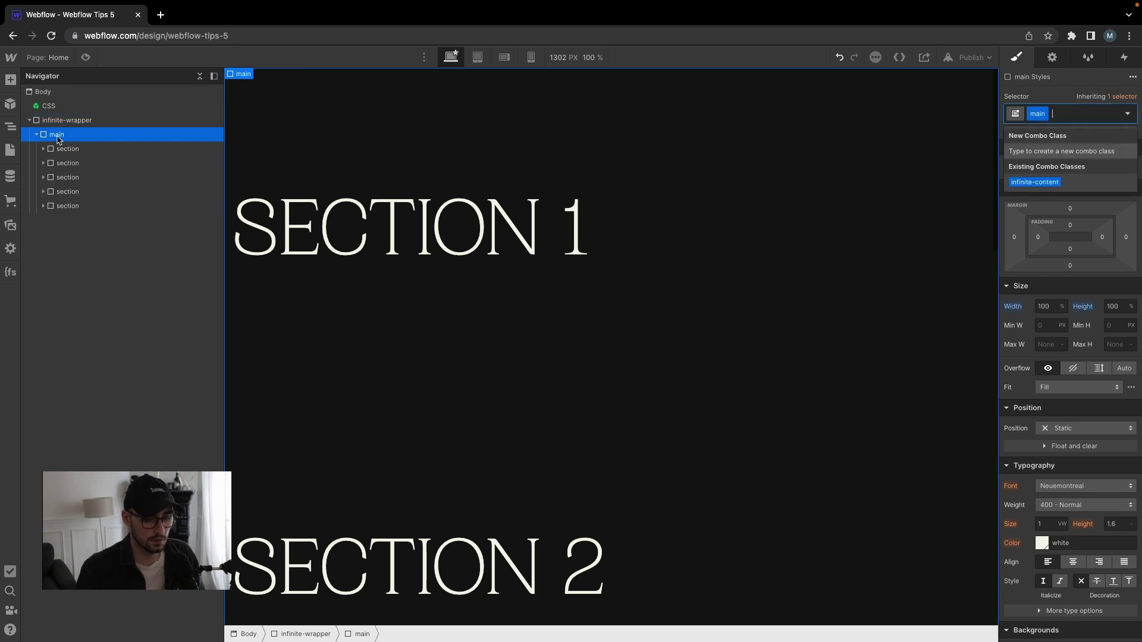
pyautogui.write('inite-co')
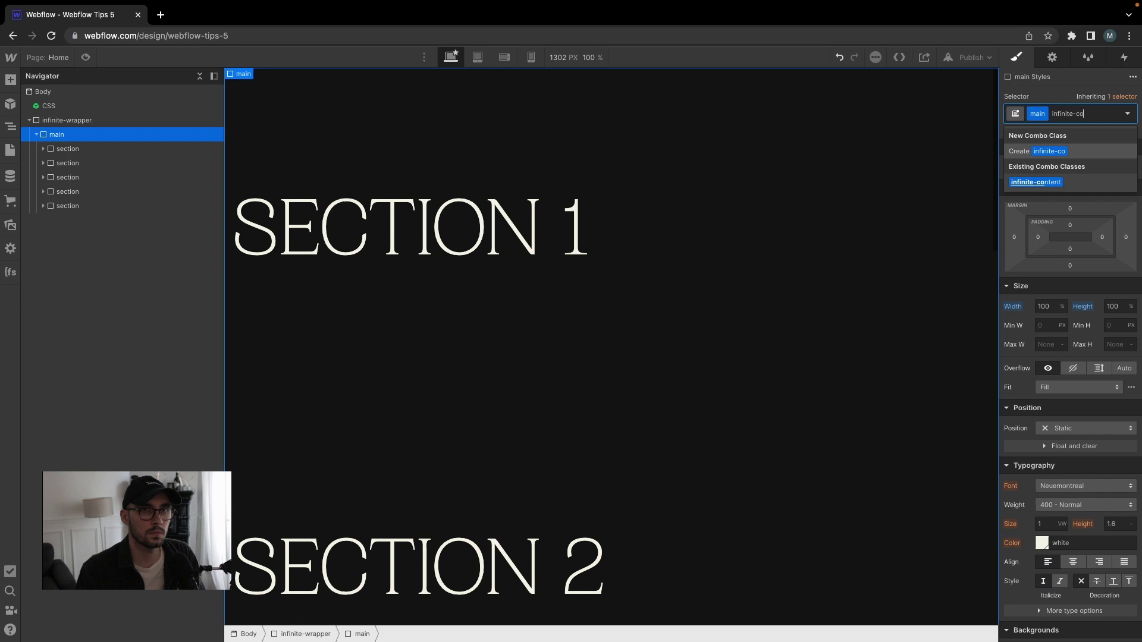
pyautogui.write('nten')
pyautogui.press('Return')
# Add the infinite-item combo class to the first three sections
pyautogui.click(56, 151)
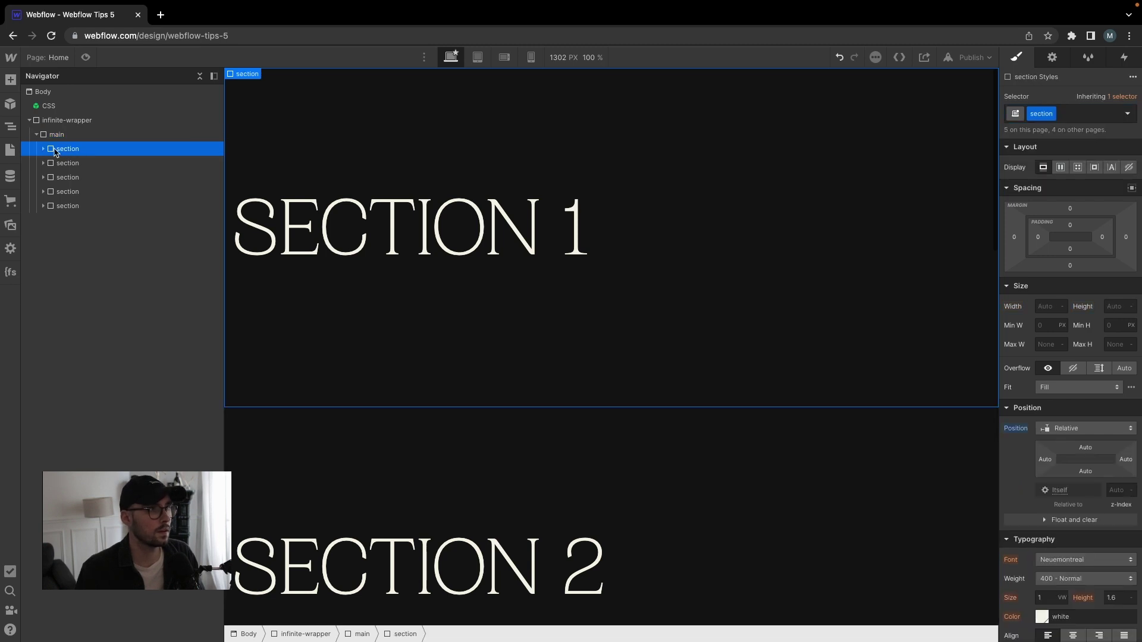
pyautogui.press('super+Return')
pyautogui.write('ini')
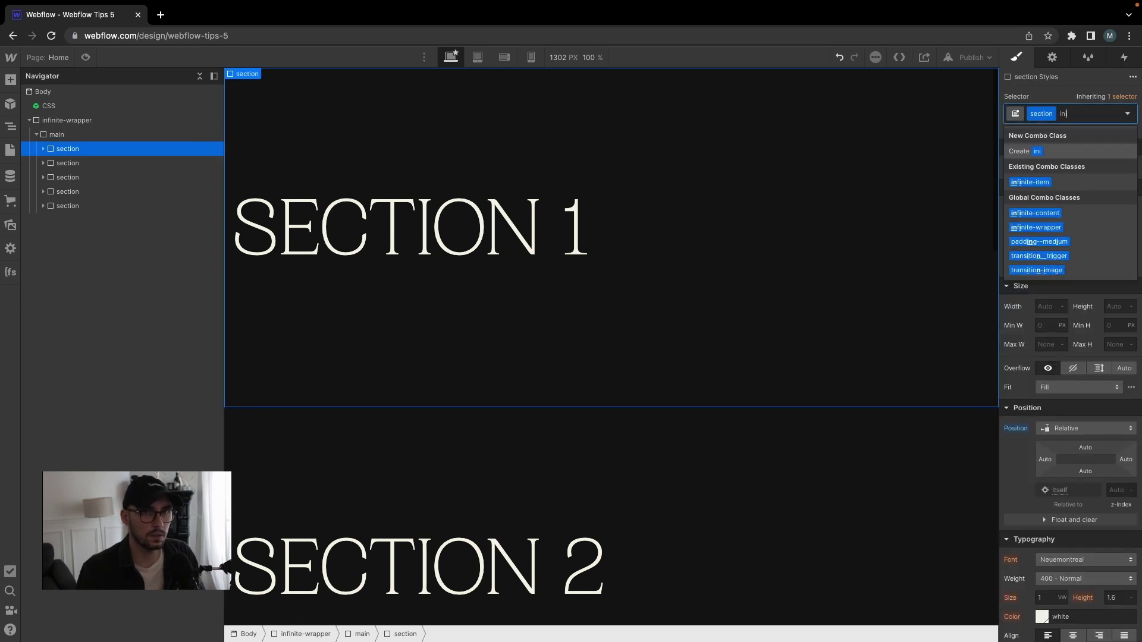
pyautogui.write('fnite-item')
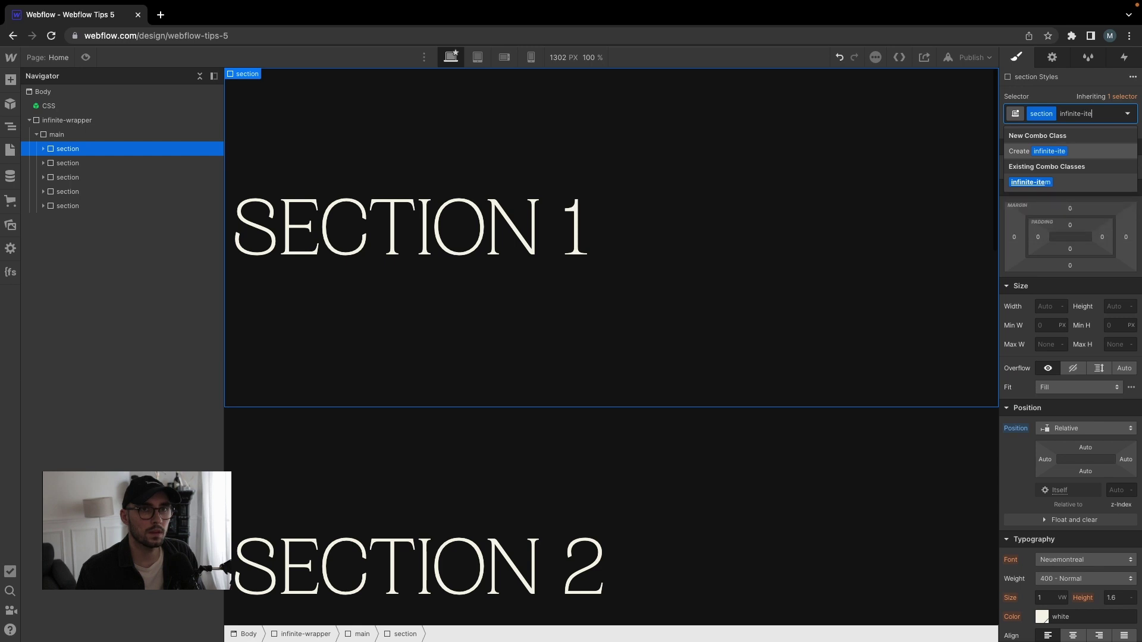
pyautogui.press('Return')
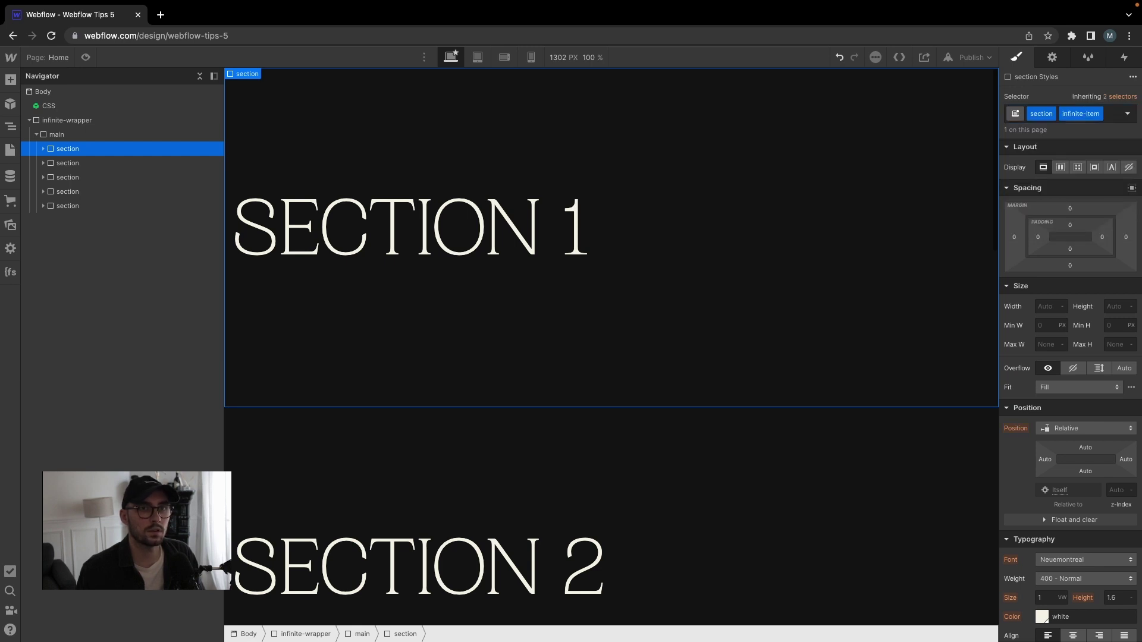
pyautogui.click(67, 163)
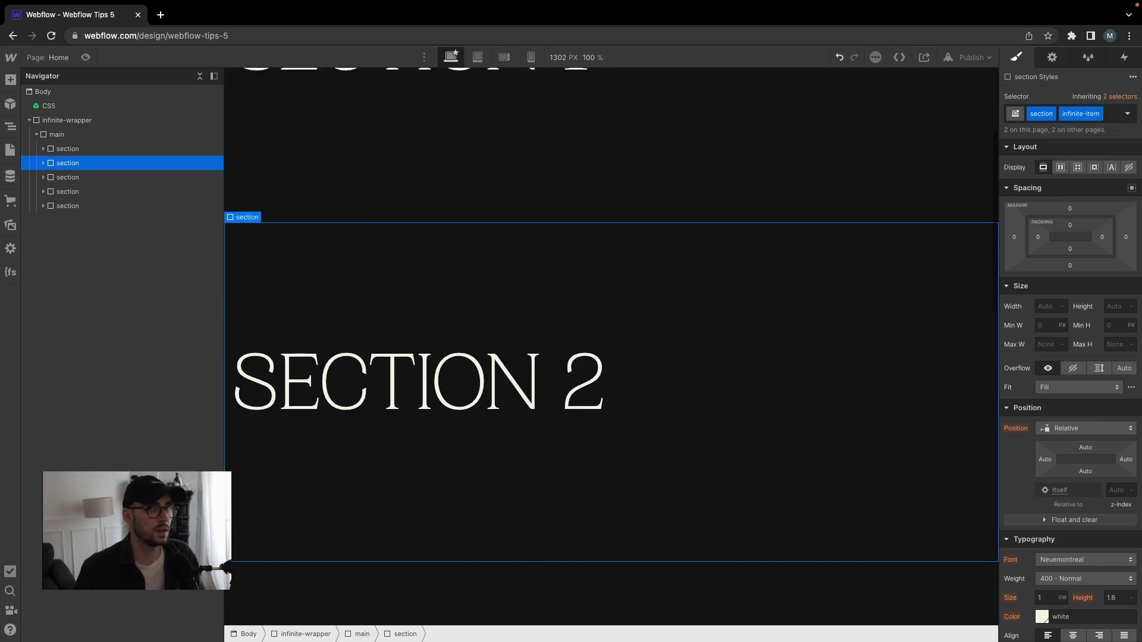
pyautogui.click(67, 178)
pyautogui.press('super+Return')
pyautogui.press('Return')
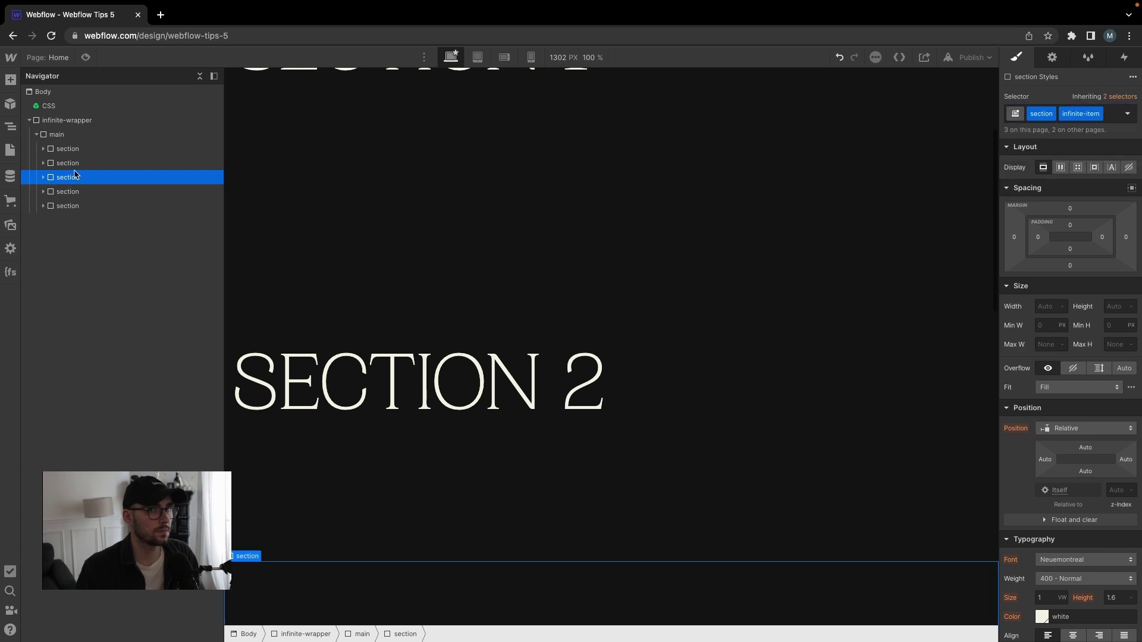
# Add the infinite-item combo class to the fourth and fifth sections, then check the XD design
pyautogui.click(76, 190)
pyautogui.press('super+Return')
pyautogui.press('Return')
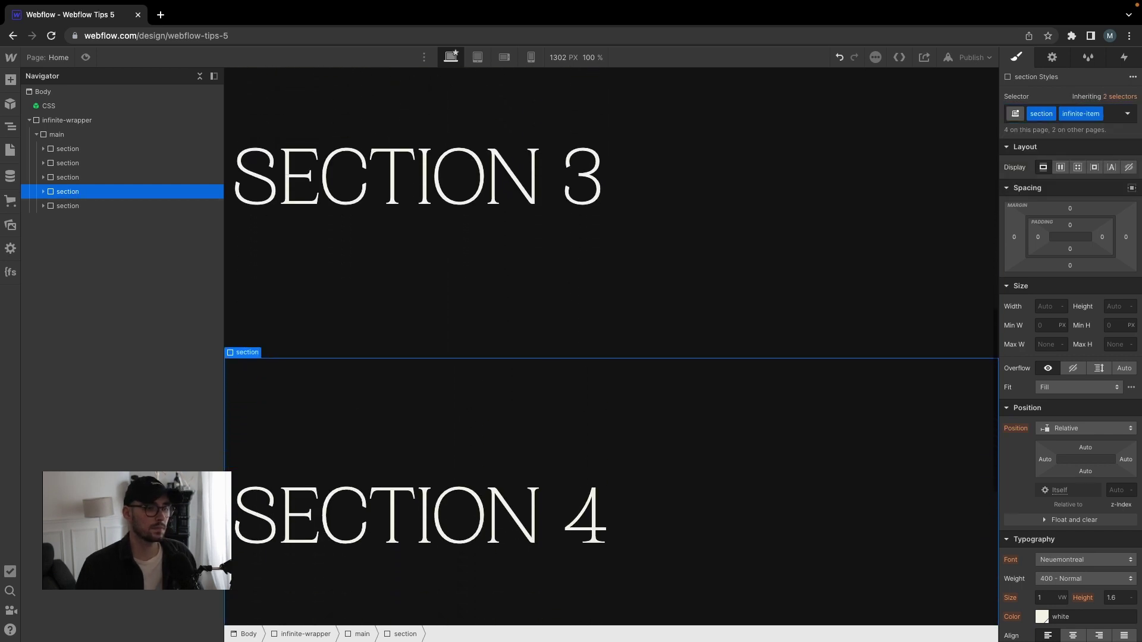
pyautogui.click(76, 202)
pyautogui.press('super+Return')
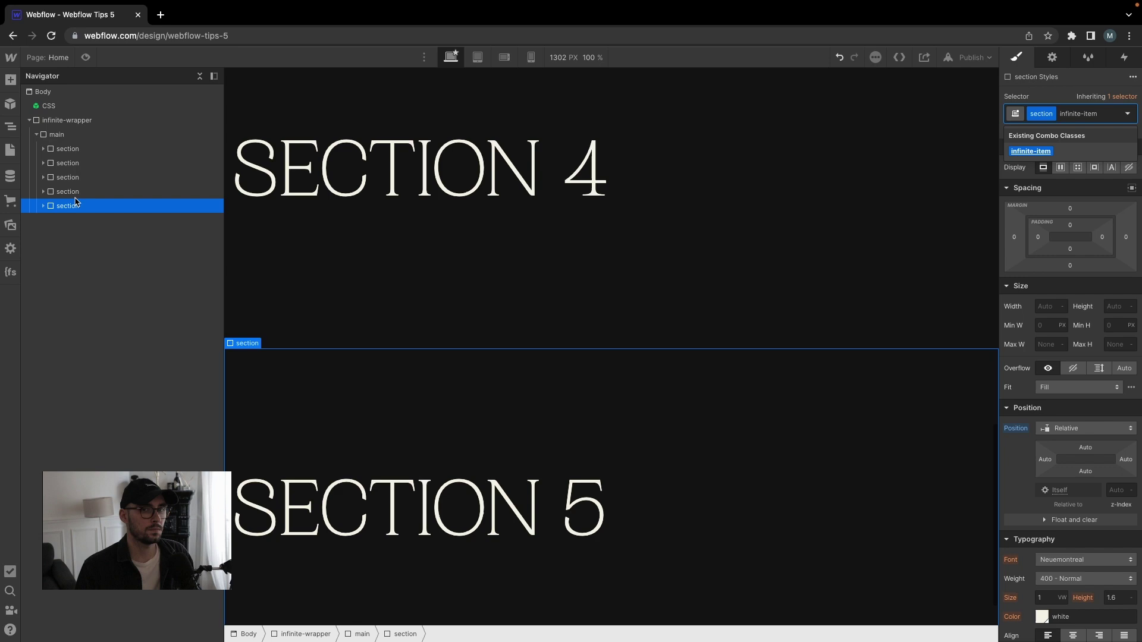
pyautogui.press('Return')
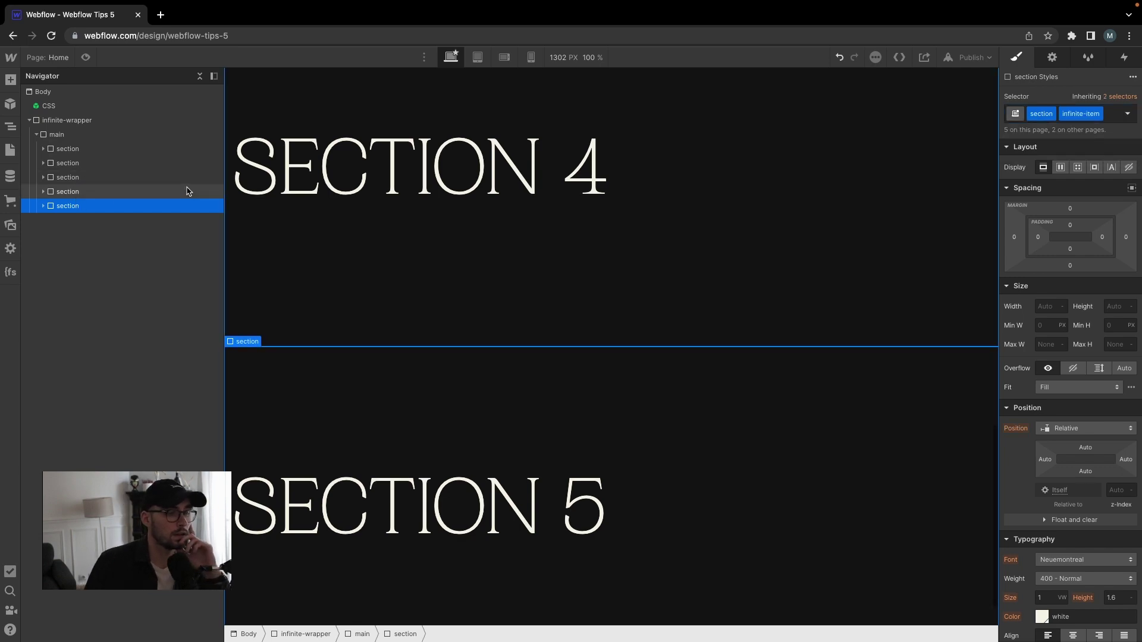
pyautogui.scroll(15, 324, 197)
pyautogui.scroll(3, 330, 198)
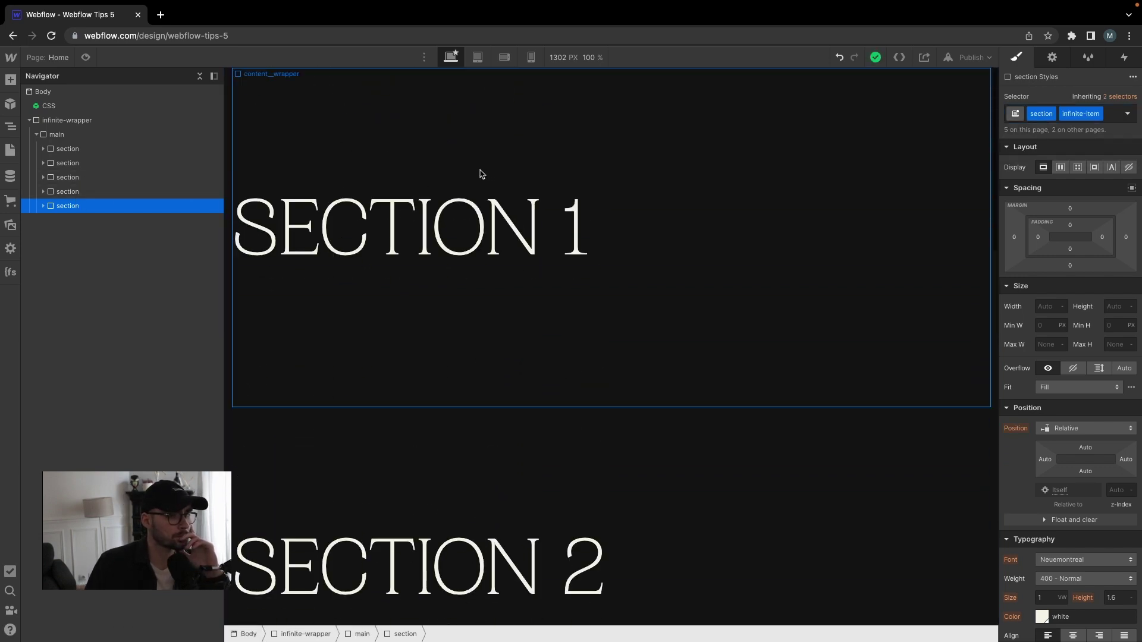
pyautogui.hotkey('ctrl', 'Left')
pyautogui.hotkey('ctrl', 'Right')
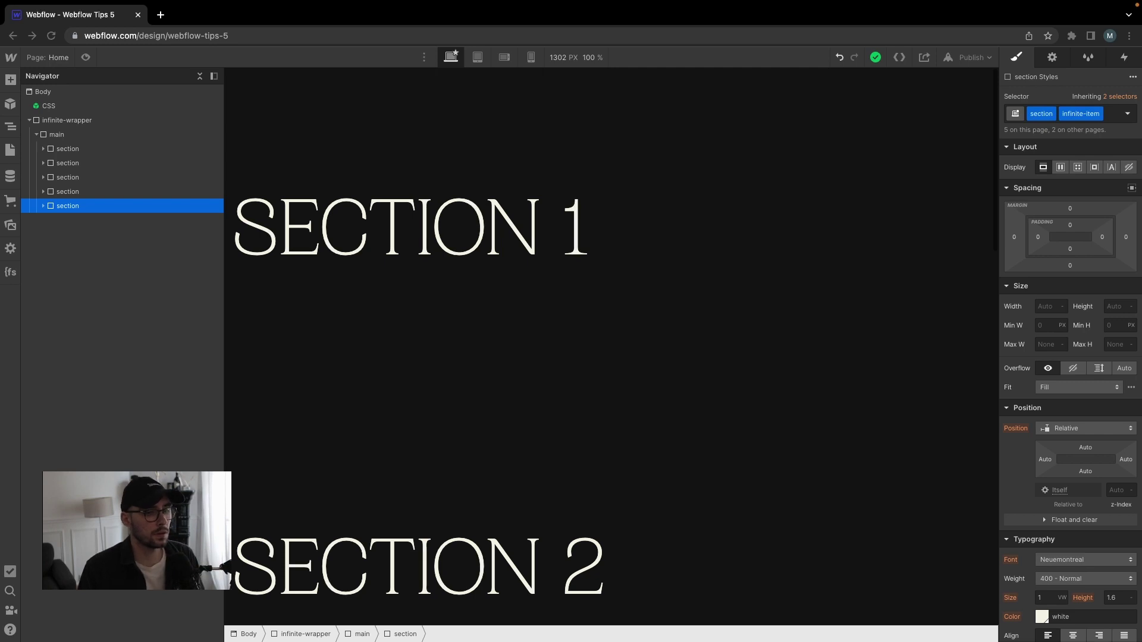
# Paste the infinite-webflow stylesheet link into the Home page's Inside <head> custom code
pyautogui.click(60, 58)
pyautogui.click(60, 57)
pyautogui.click(59, 58)
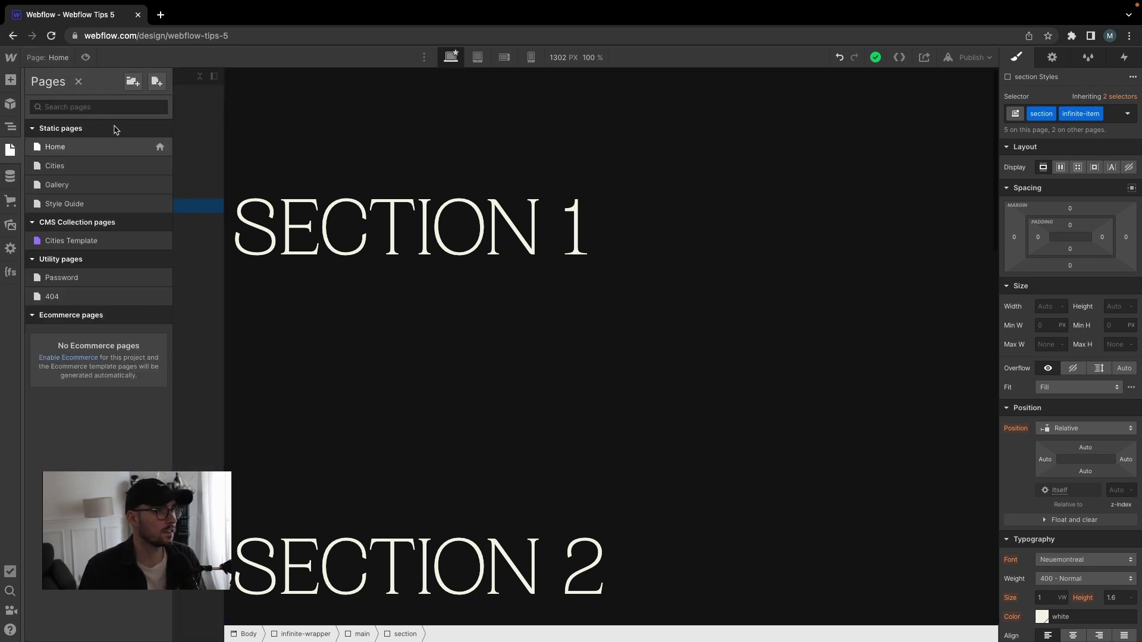
pyautogui.click(159, 147)
pyautogui.scroll(-10, 445, 400)
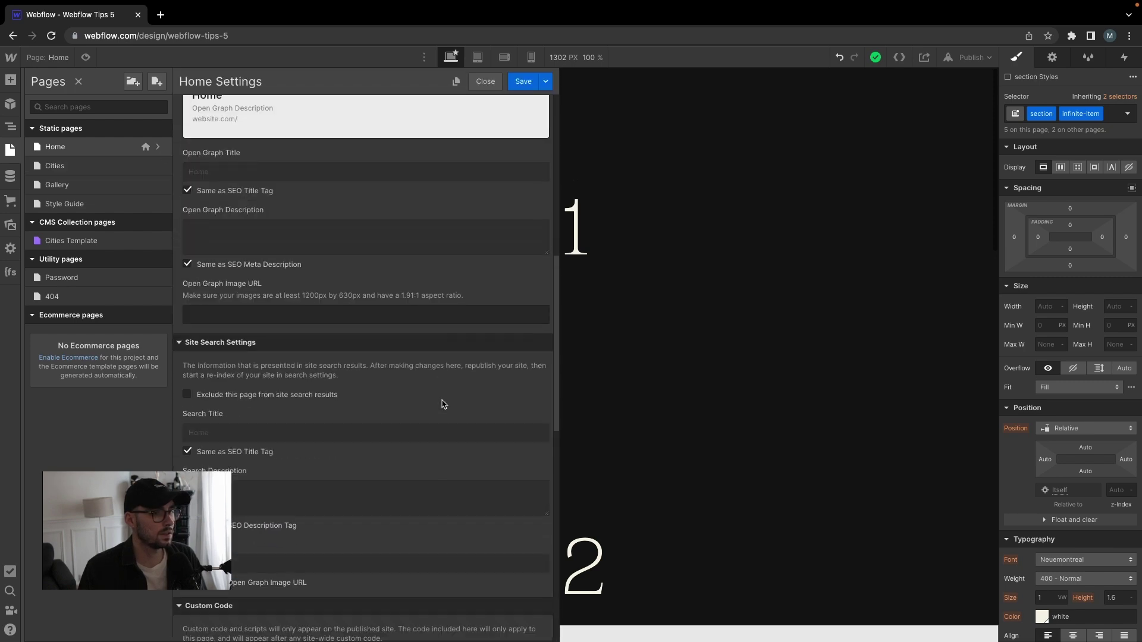
pyautogui.scroll(-2, 443, 404)
pyautogui.scroll(-4, 301, 498)
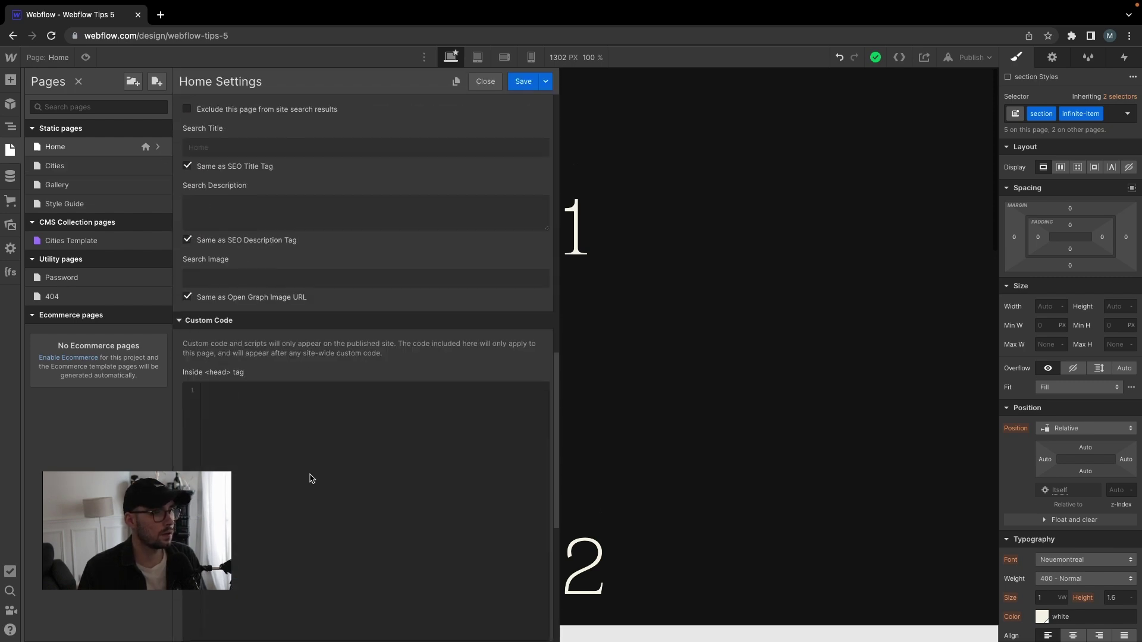
pyautogui.click(310, 477)
pyautogui.write('<link href="https://infinite-webflow.netlify.app/style.css" rel="stylesheet">')
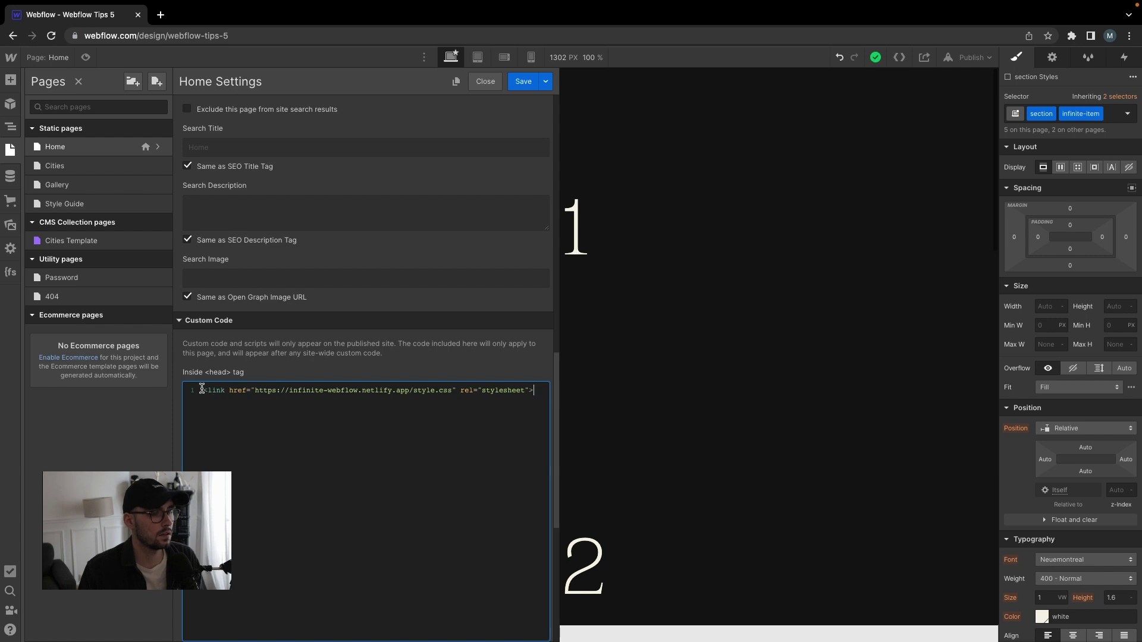
# Paste the script tag before </body>, save, and publish to webflow-tips-5.webflow.io
pyautogui.scroll(-1, 268, 429)
pyautogui.scroll(-3, 224, 371)
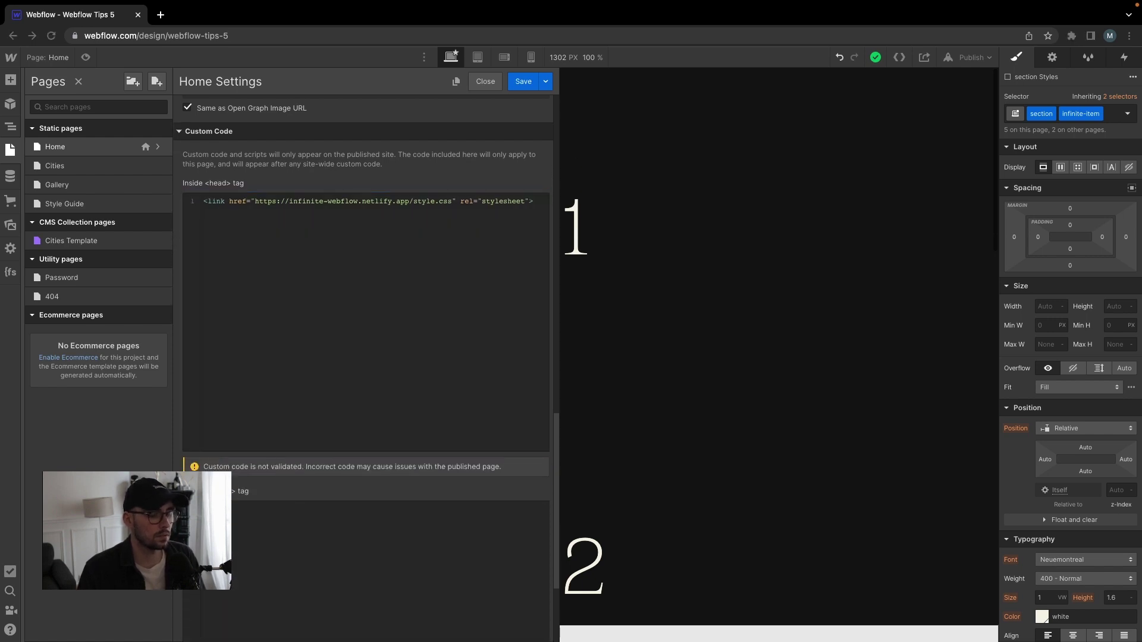
pyautogui.scroll(-2, 302, 430)
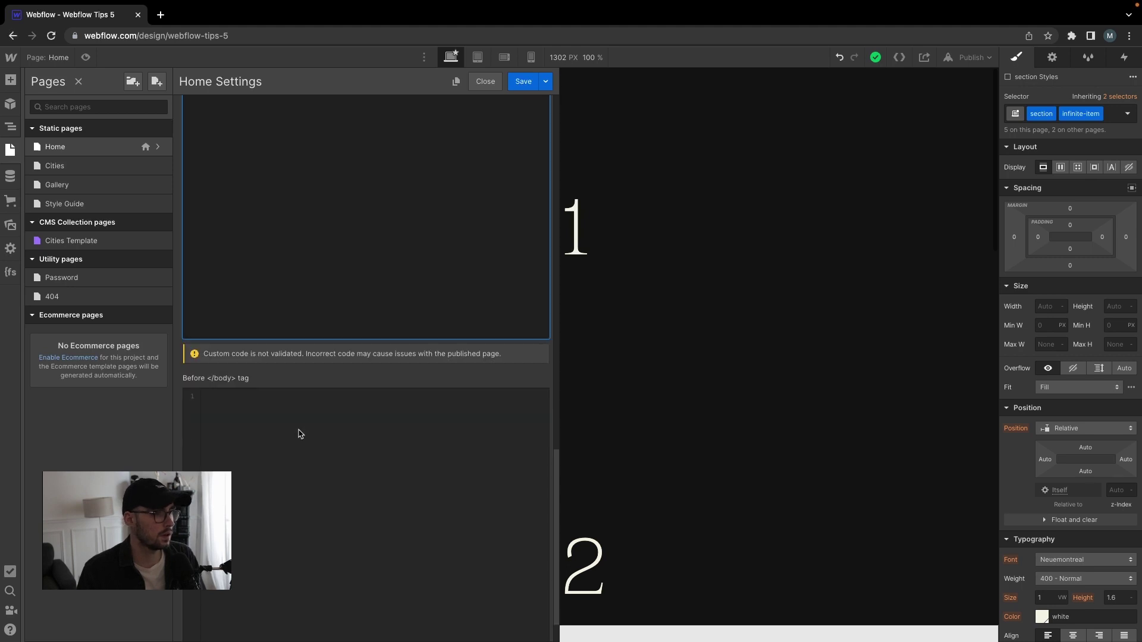
pyautogui.click(301, 434)
pyautogui.write('<script src="https://infinite-webflow.netlify.app/script.js"></script>')
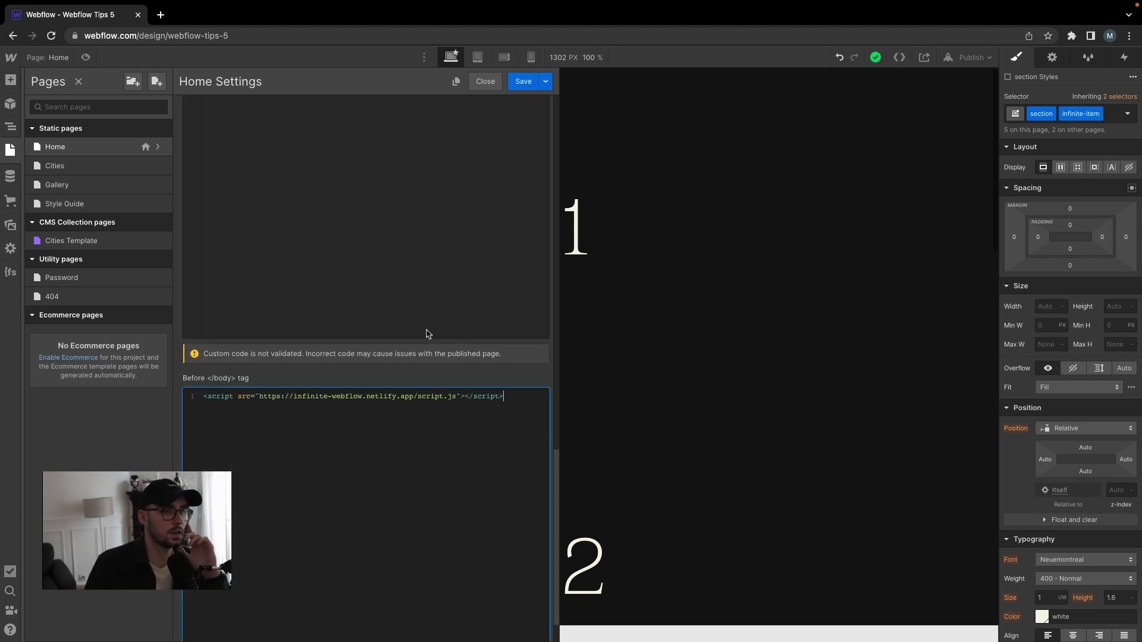
pyautogui.click(524, 81)
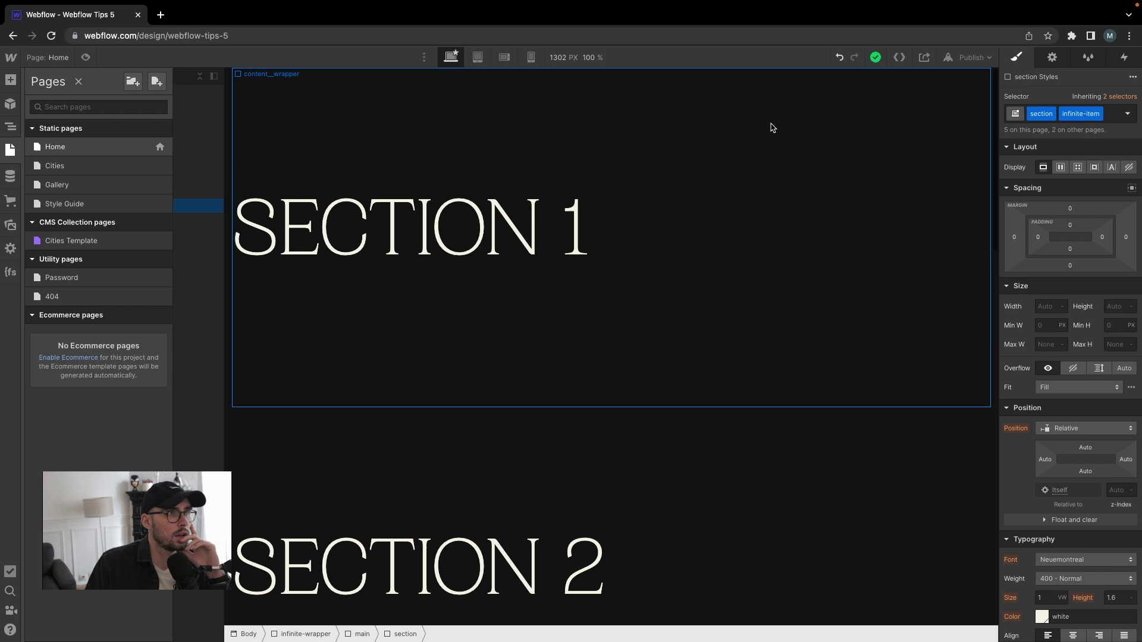
pyautogui.click(974, 58)
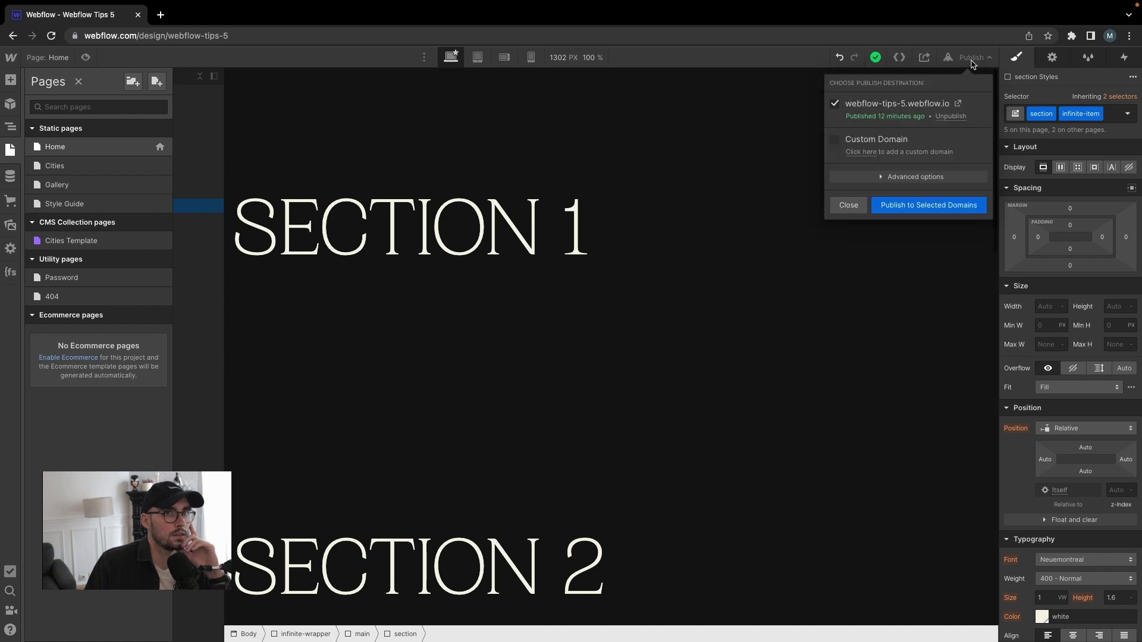
pyautogui.click(922, 209)
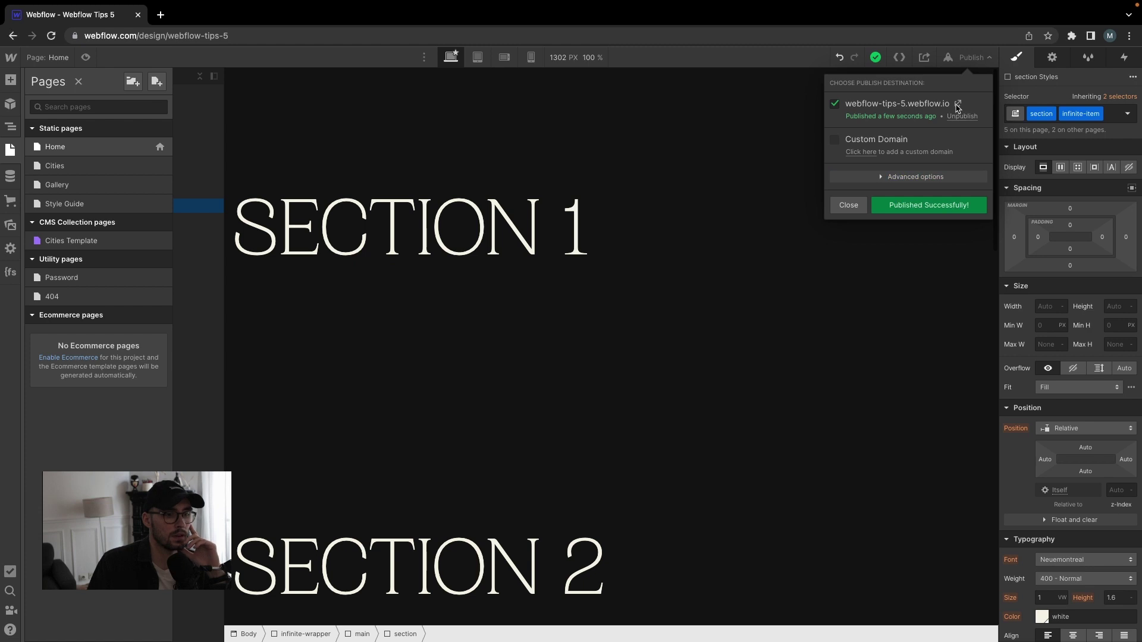
# Open the live webflow-tips-5.webflow.io site in a new tab and scroll through the looping sections
pyautogui.click(957, 105)
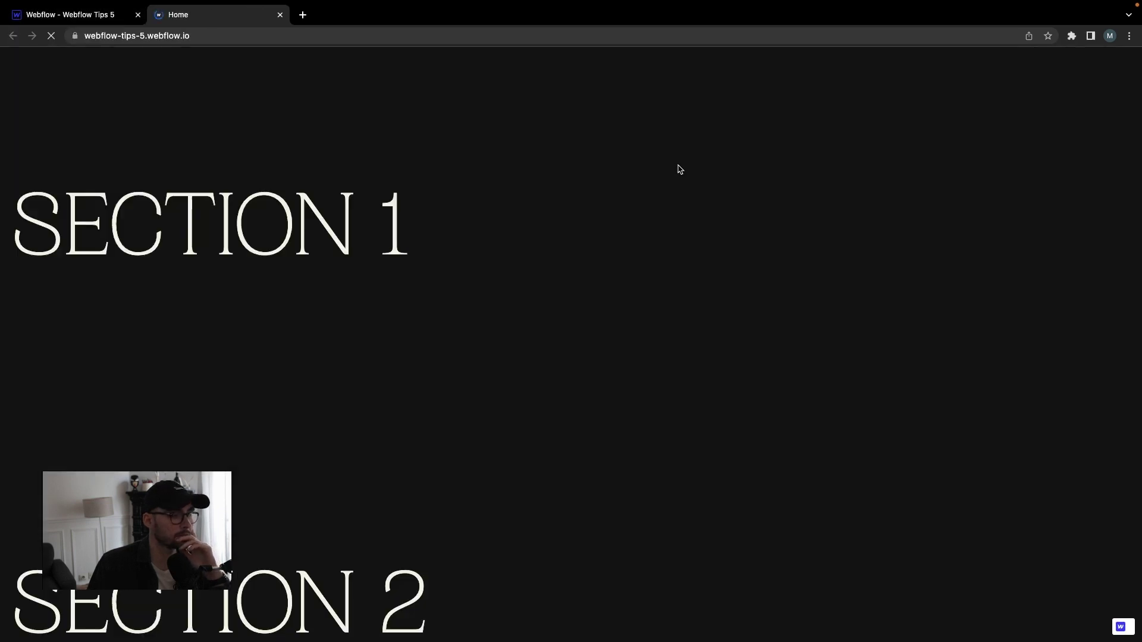
pyautogui.scroll(-20, 433, 227)
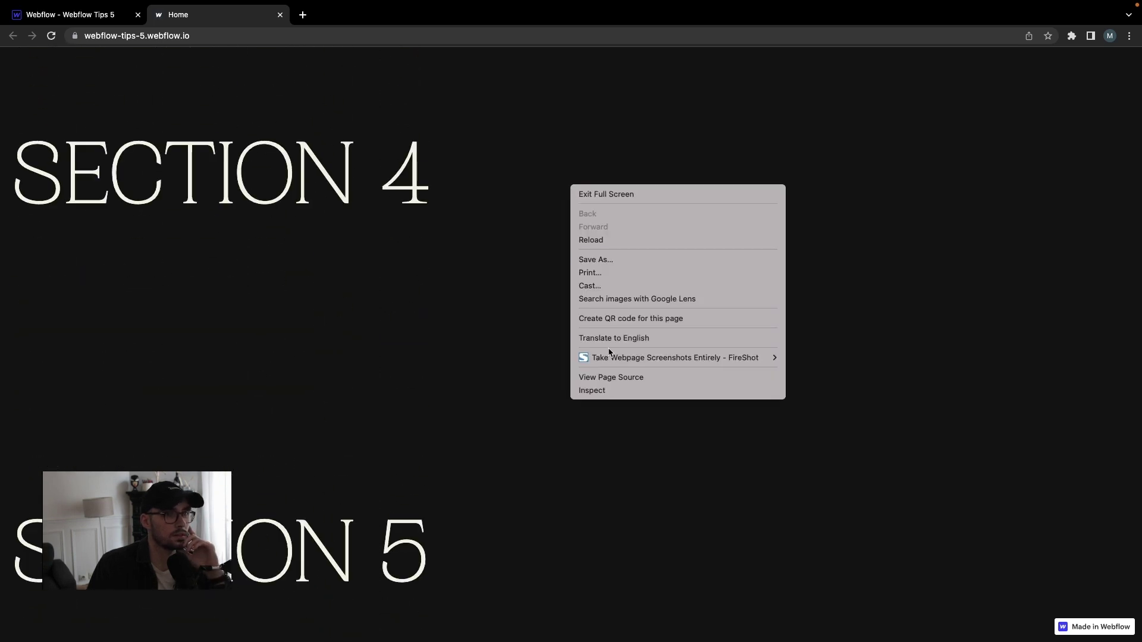
# Inspect the live page and select the original and duplicate section nodes inside main
pyautogui.click(611, 389)
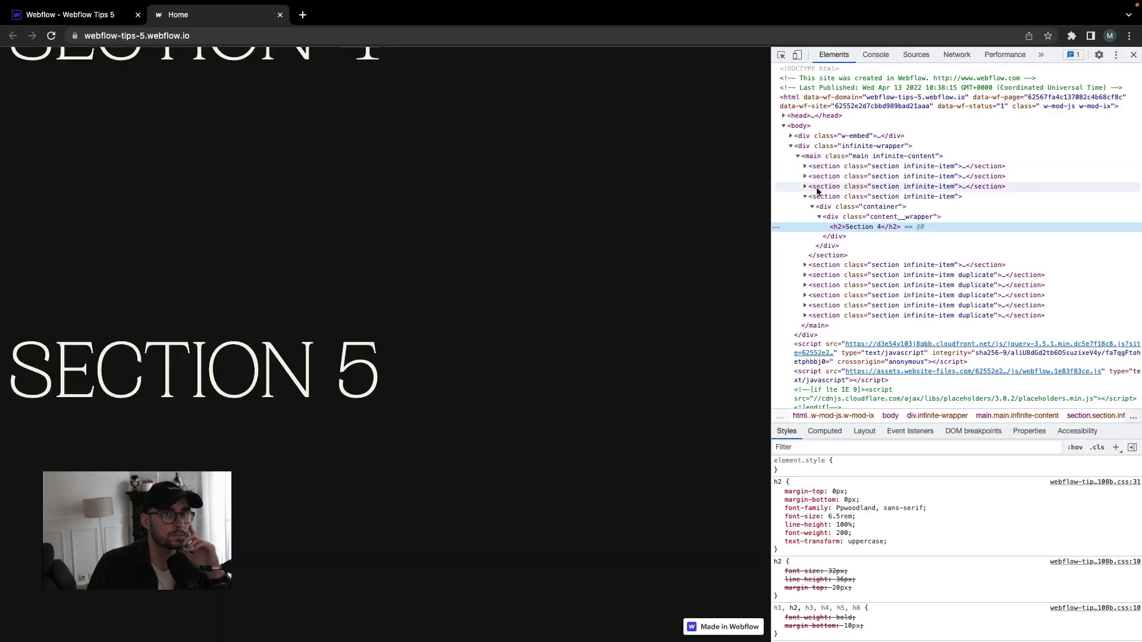
pyautogui.click(805, 196)
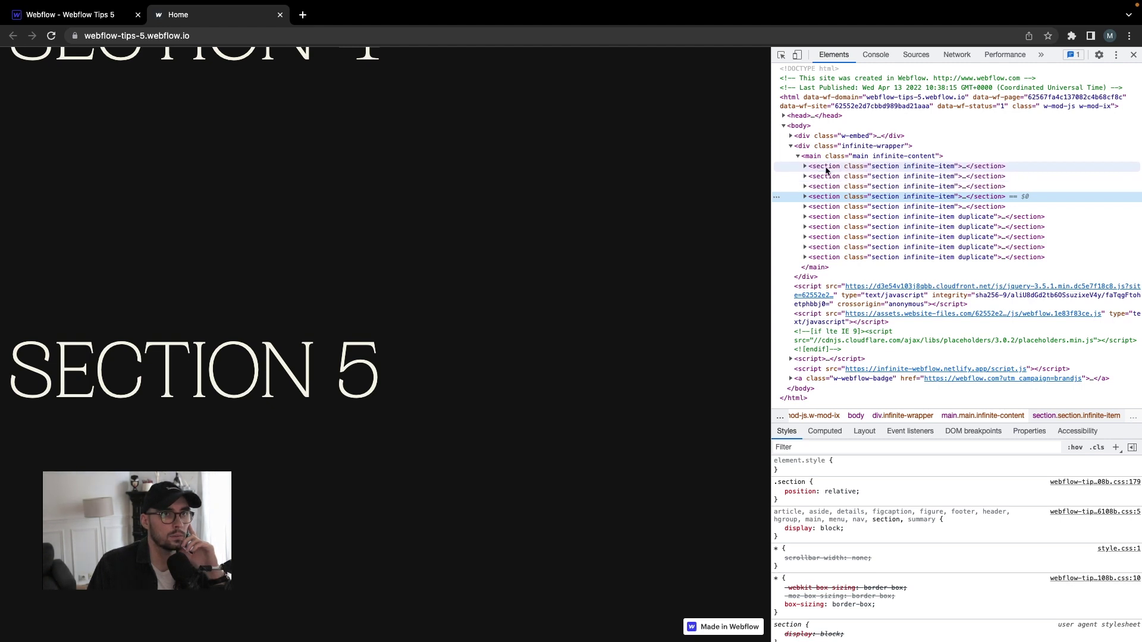
pyautogui.click(820, 168)
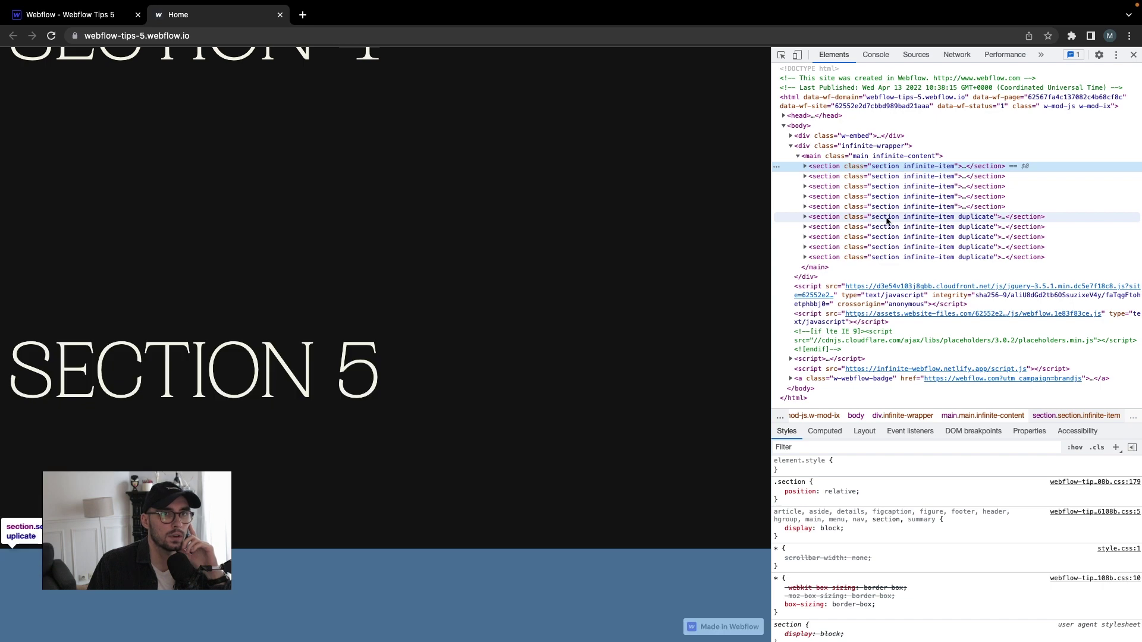
pyautogui.click(969, 227)
pyautogui.scroll(-1, 289, 286)
pyautogui.scroll(4, 293, 271)
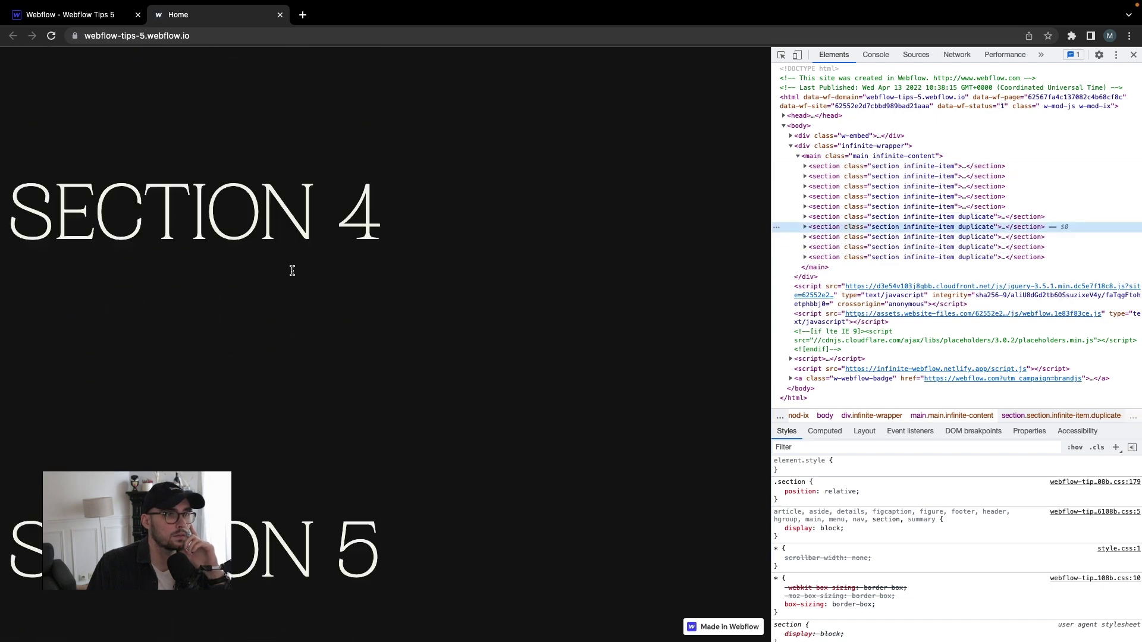
pyautogui.scroll(5, 292, 271)
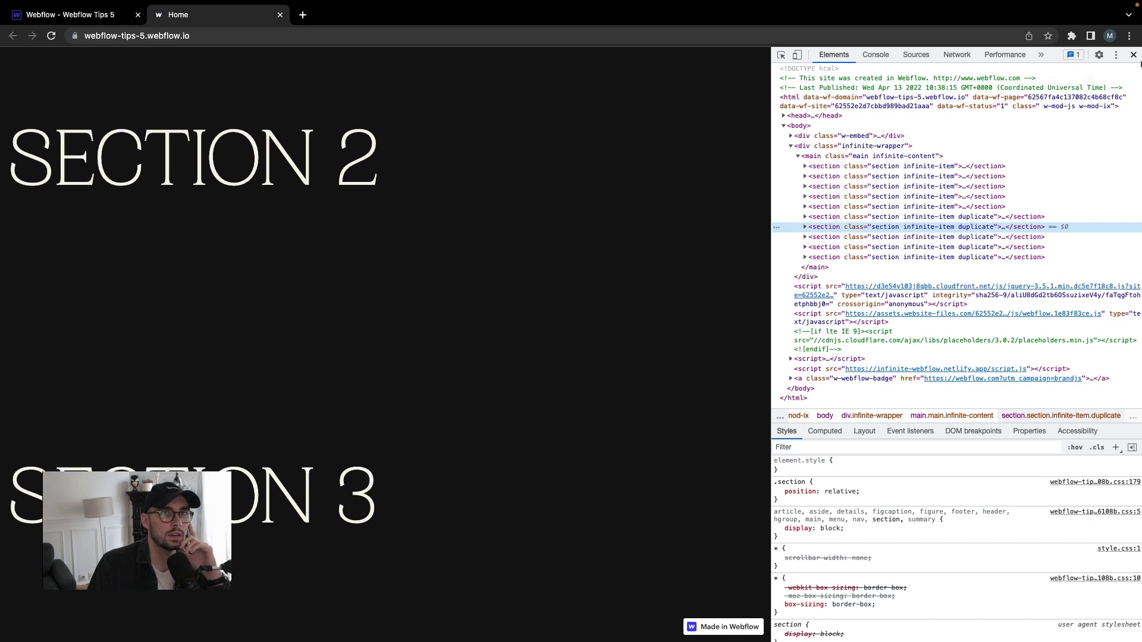
pyautogui.scroll(-15, 524, 212)
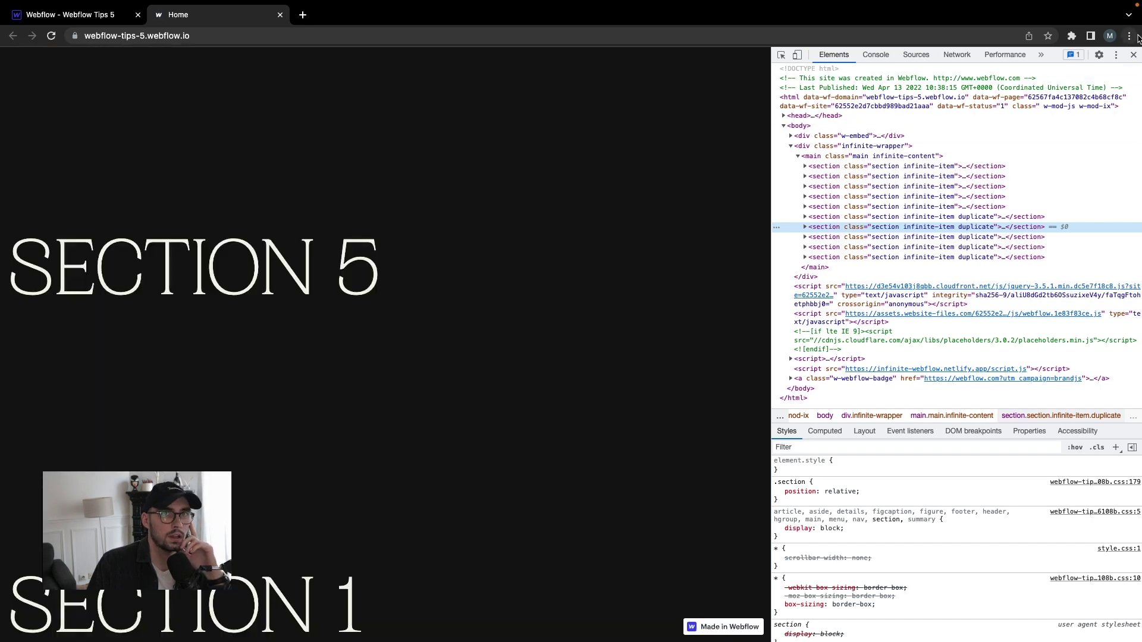
# Close DevTools, view the Menu artboard in Adobe XD, then return to the browser
pyautogui.click(1134, 54)
pyautogui.press('super+Tab')
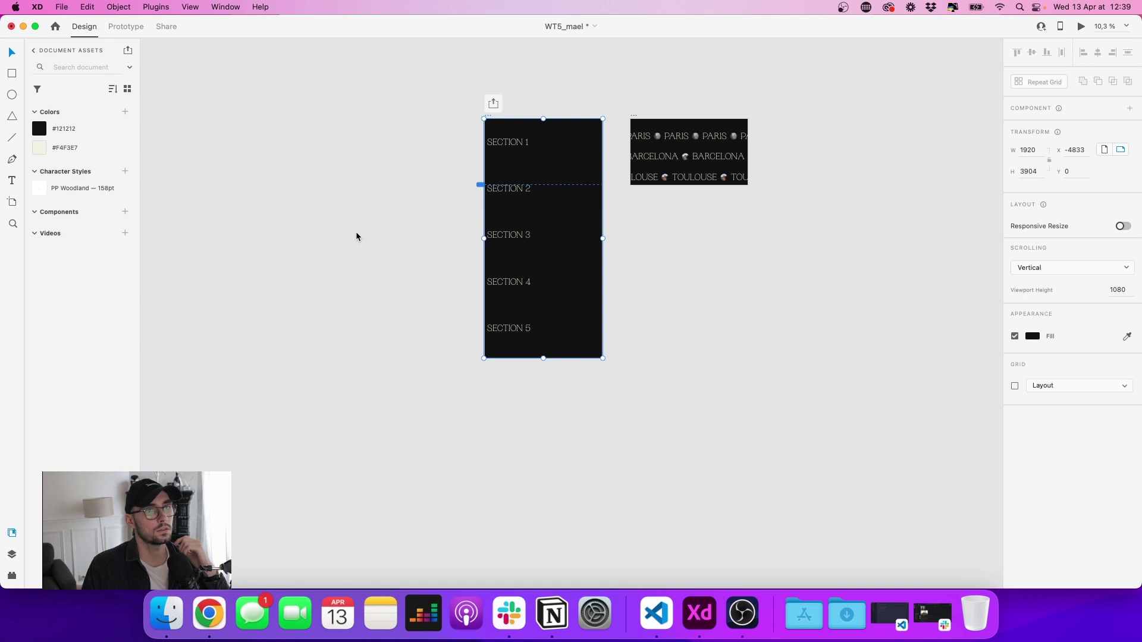
pyautogui.hscroll(5, 387, 241)
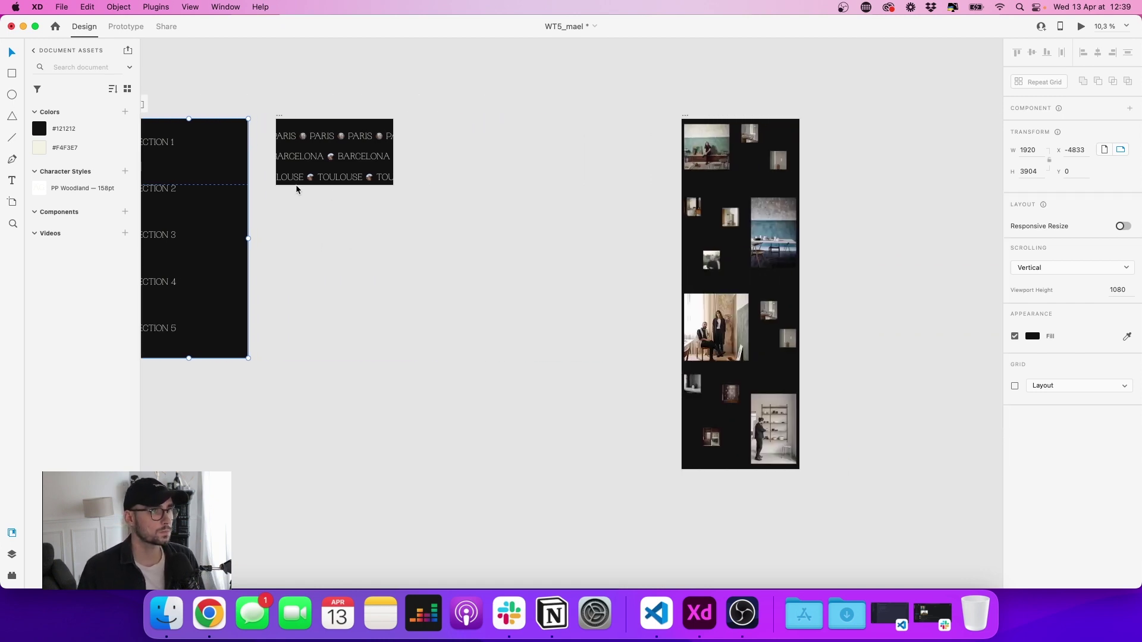
pyautogui.scroll(5, 297, 190)
pyautogui.scroll(4, 306, 228)
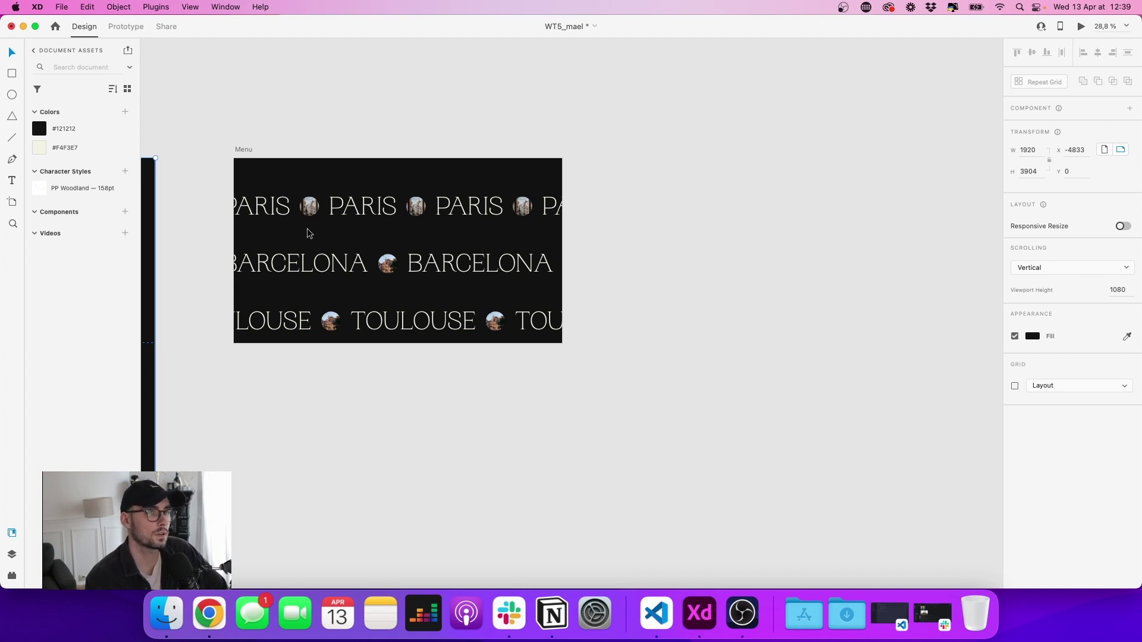
pyautogui.hotkey('ctrl', 'Right')
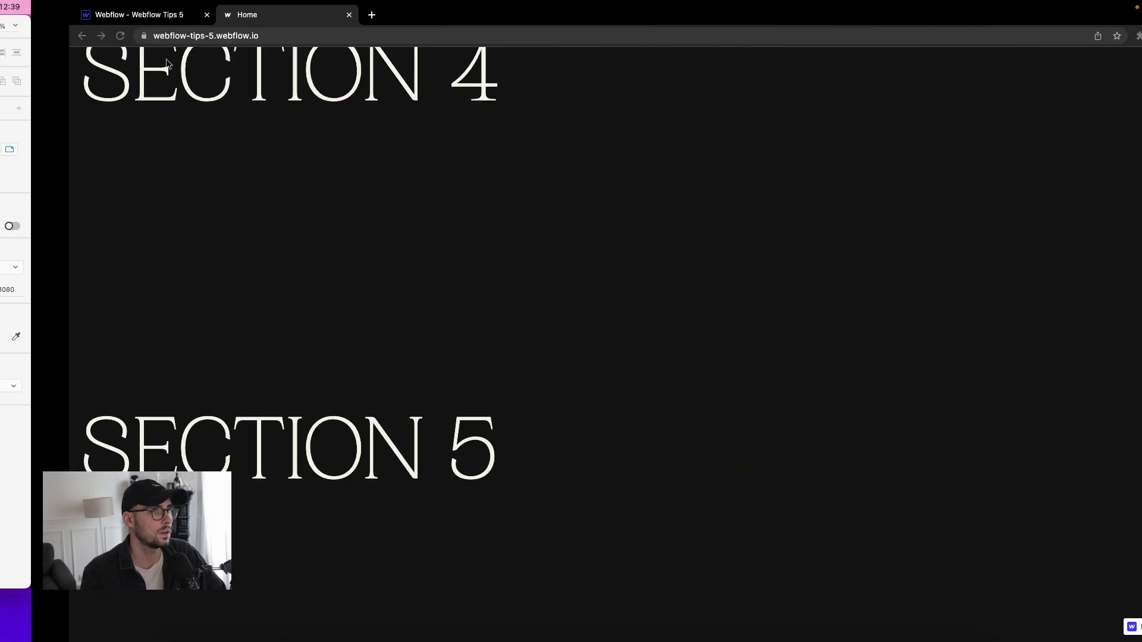
# Open the Cities page and expand main and city_wrapper down to the cl_wrapper collection list
pyautogui.click(81, 23)
pyautogui.click(54, 57)
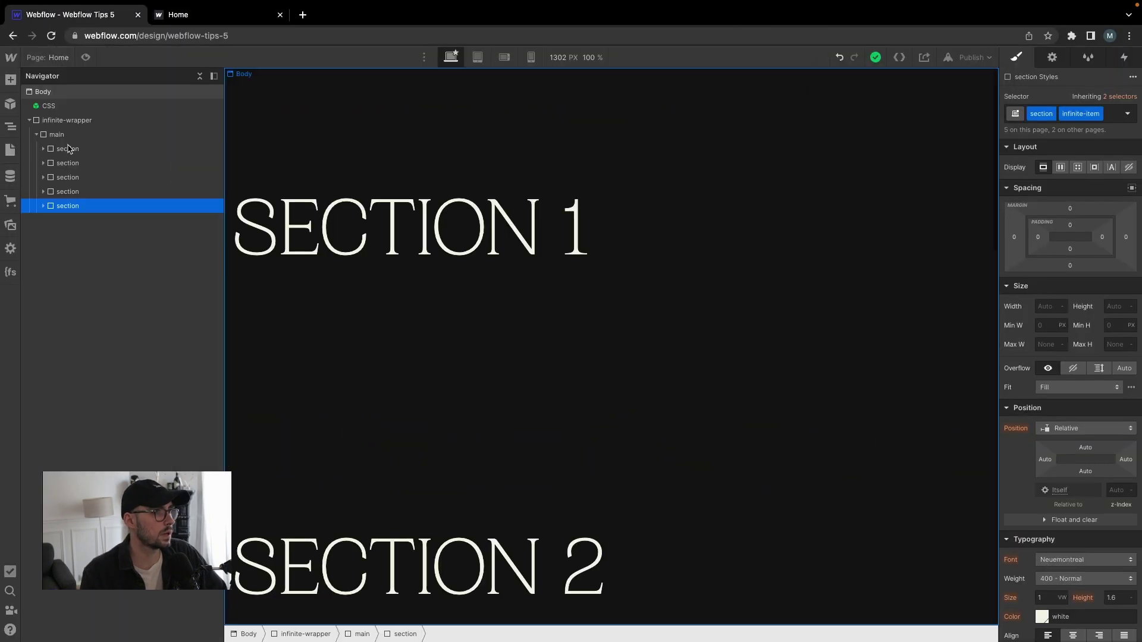
pyautogui.click(55, 57)
pyautogui.click(55, 165)
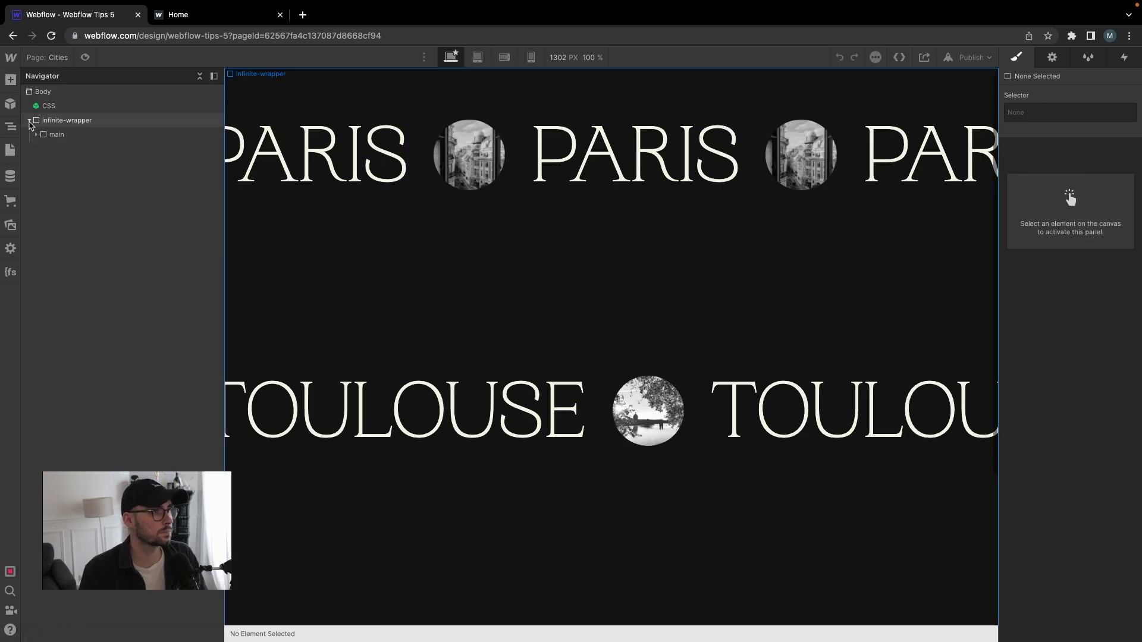
pyautogui.click(42, 134)
pyautogui.click(44, 148)
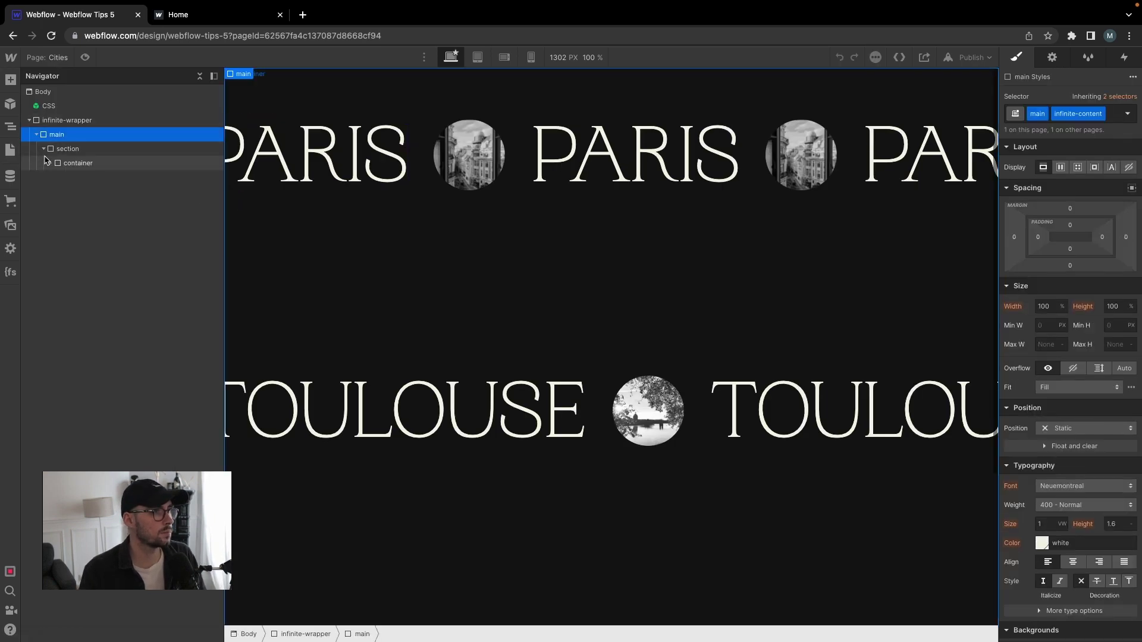
pyautogui.click(57, 177)
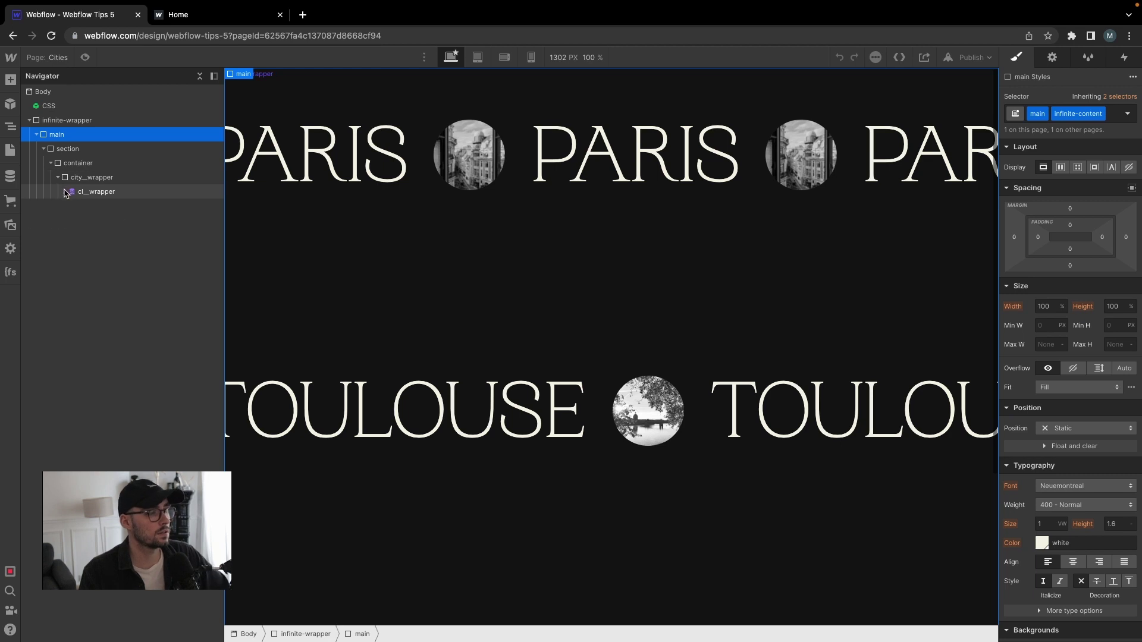
pyautogui.click(95, 191)
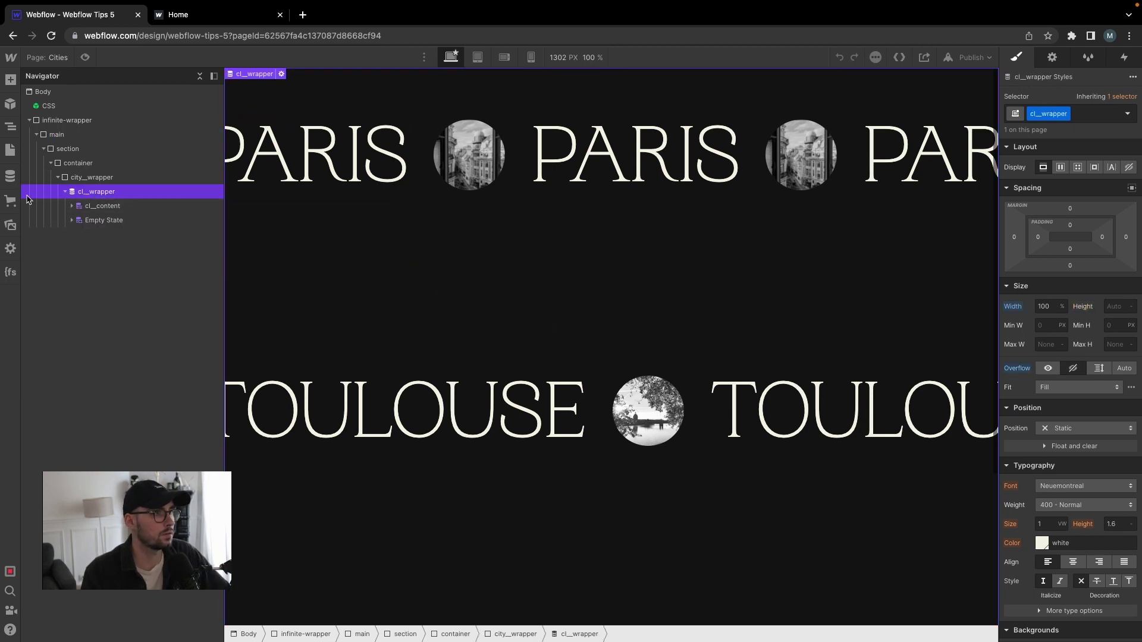
# Review the Cities CMS collection's settings, then return to the page structure
pyautogui.click(9, 178)
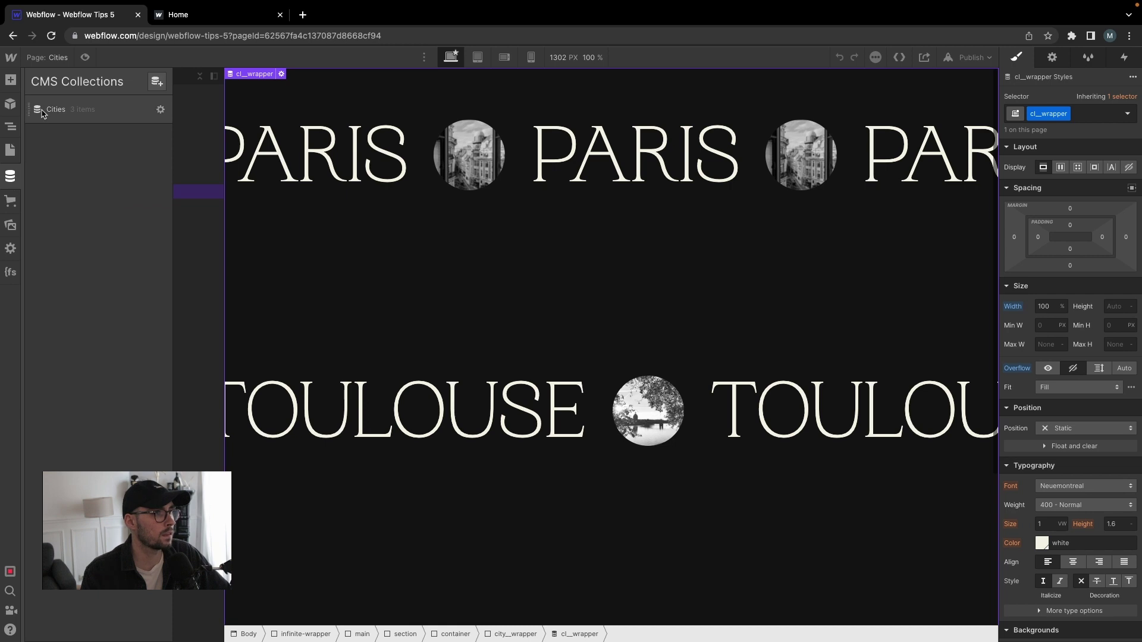
pyautogui.click(160, 110)
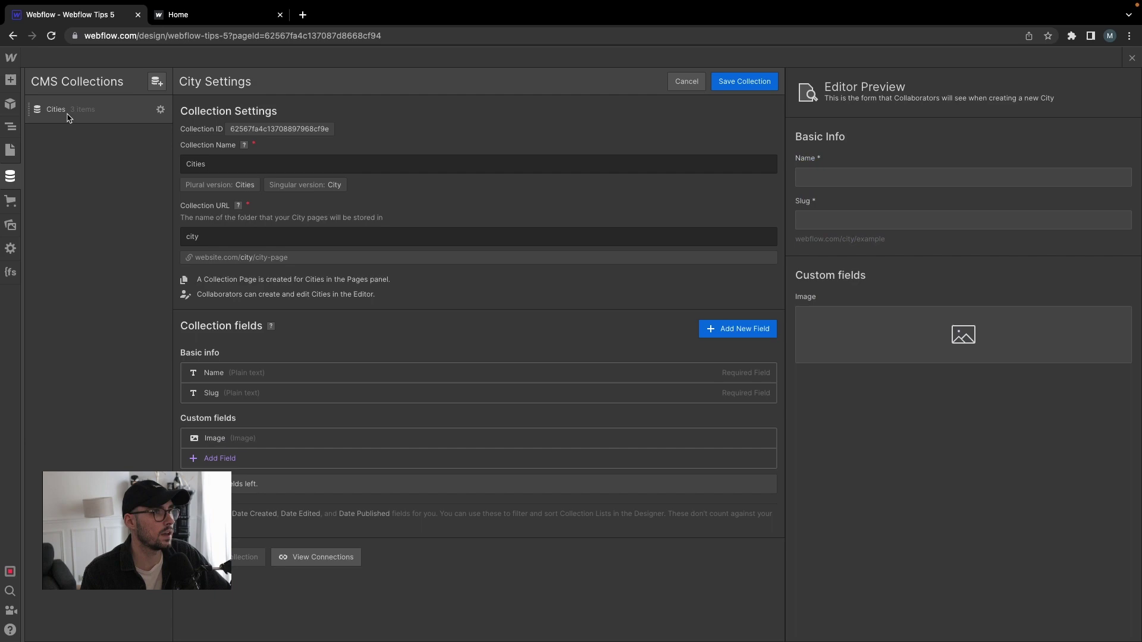
pyautogui.click(7, 127)
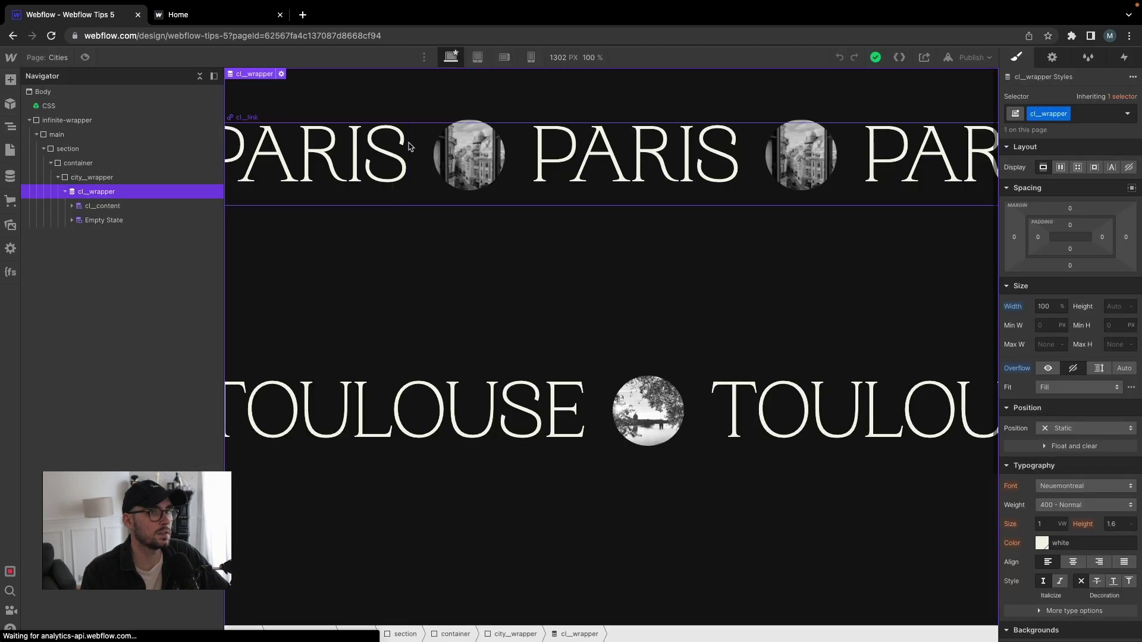
pyautogui.scroll(-3, 420, 173)
pyautogui.scroll(3, 520, 413)
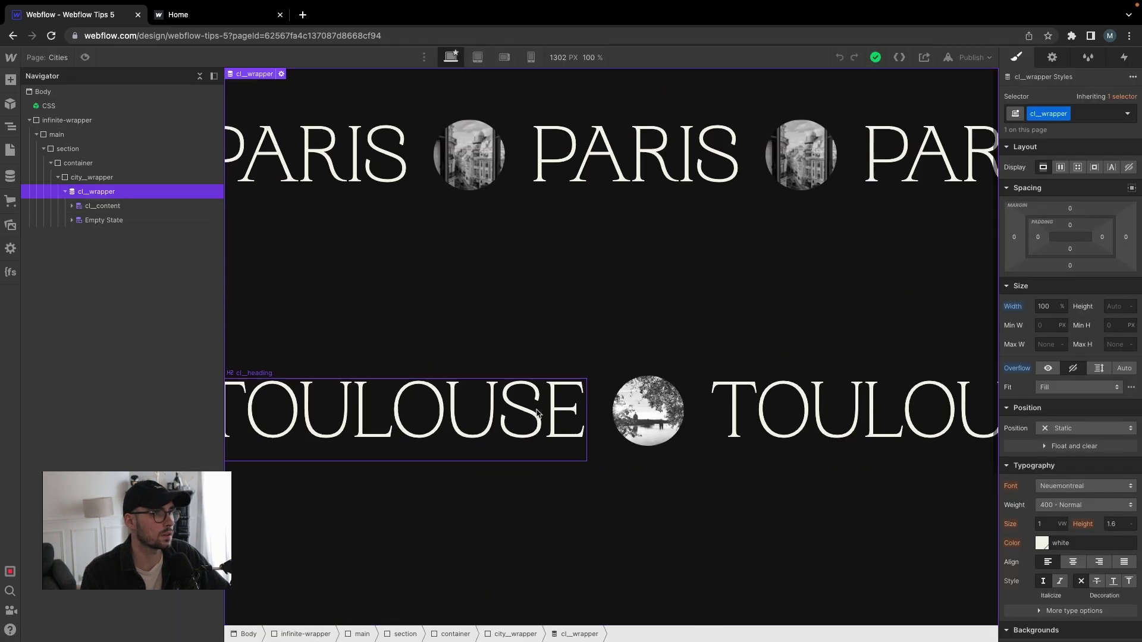
# Select infinite-wrapper, main and the section to inspect their infinite classes
pyautogui.click(59, 120)
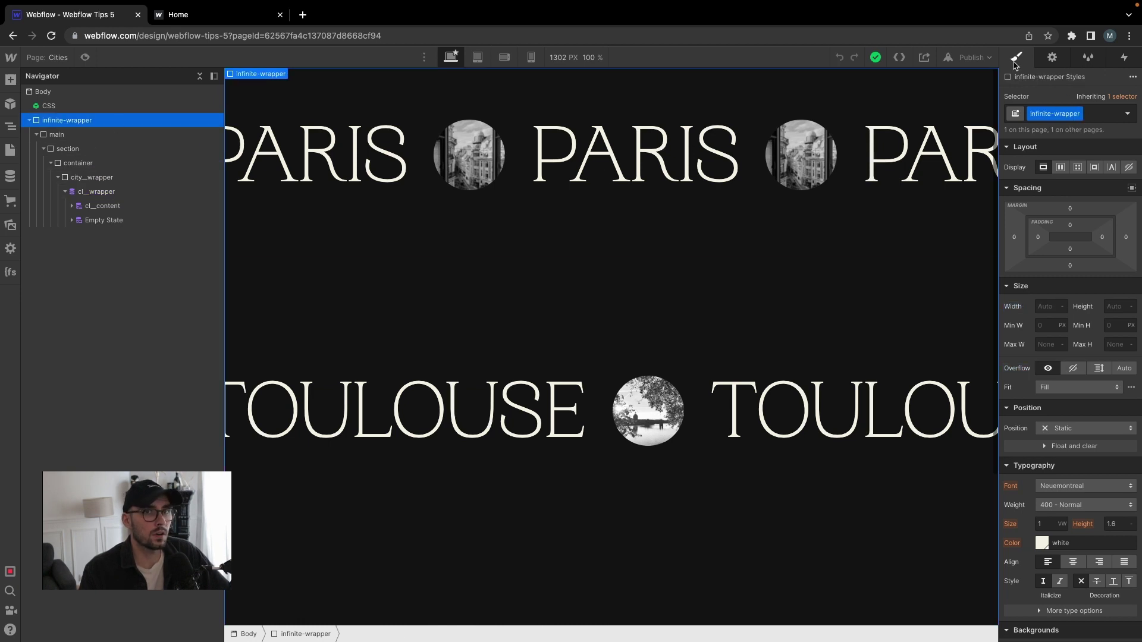
pyautogui.click(77, 134)
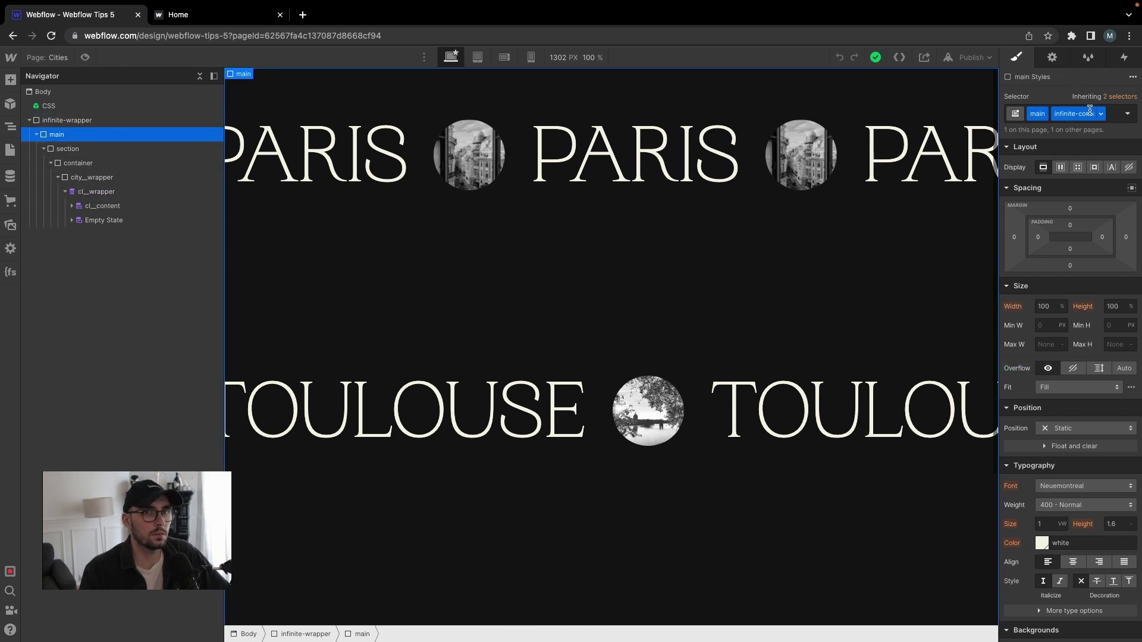
pyautogui.click(164, 148)
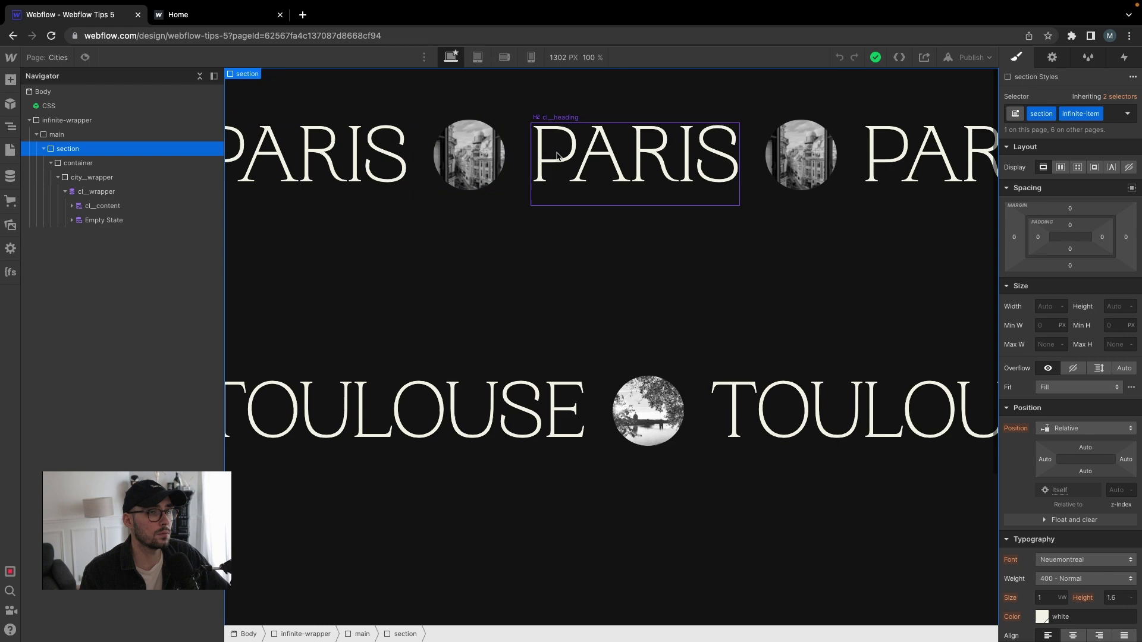
pyautogui.scroll(-4, 558, 155)
pyautogui.scroll(4, 595, 160)
# Republish to webflow.io and scroll the live Cities page's looping city rows in a new tab
pyautogui.click(967, 58)
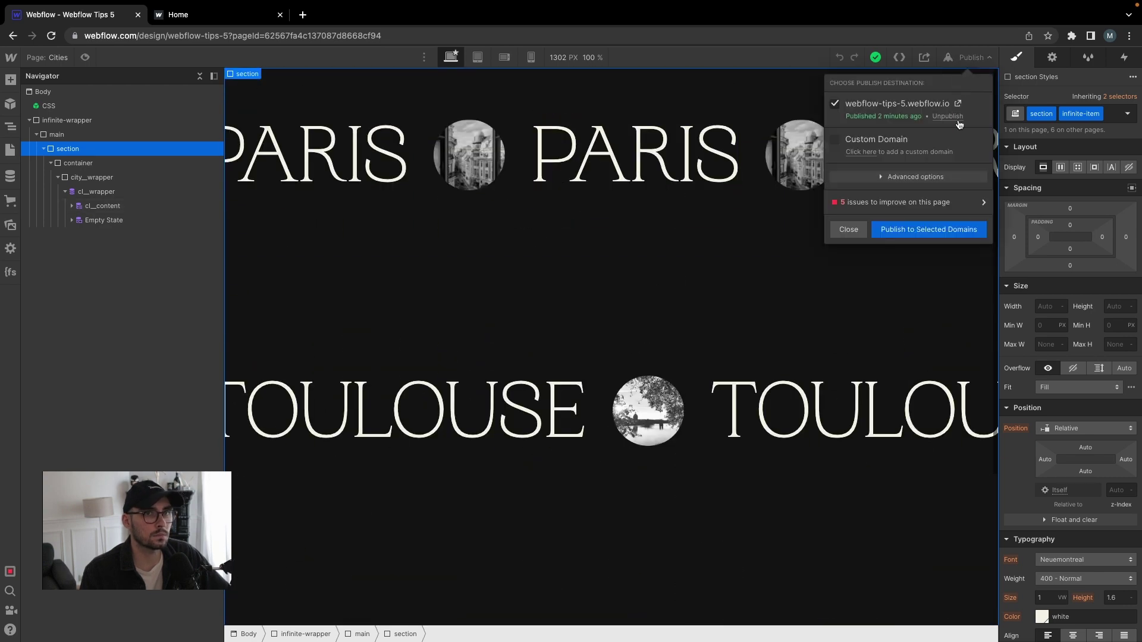
pyautogui.click(924, 232)
pyautogui.click(280, 15)
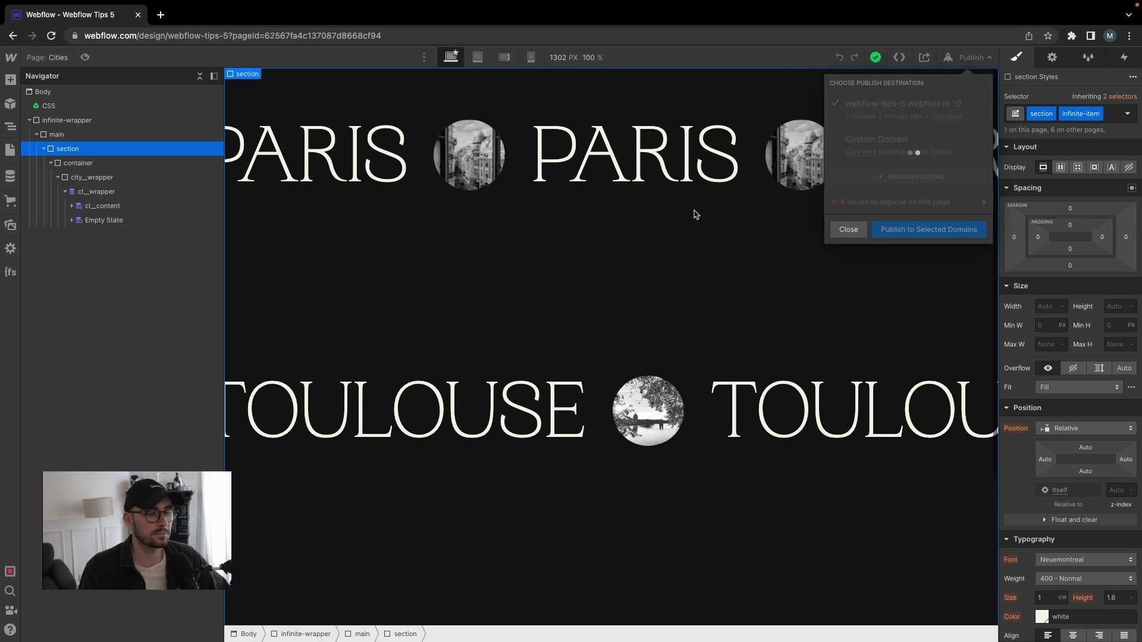
pyautogui.click(947, 106)
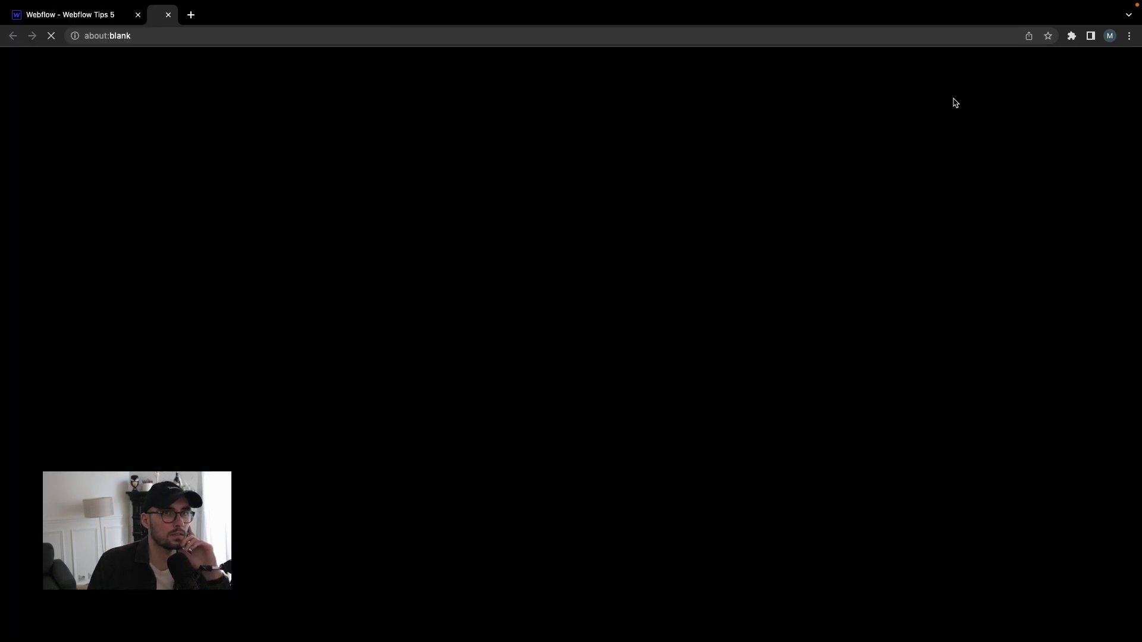
pyautogui.scroll(-15, 425, 257)
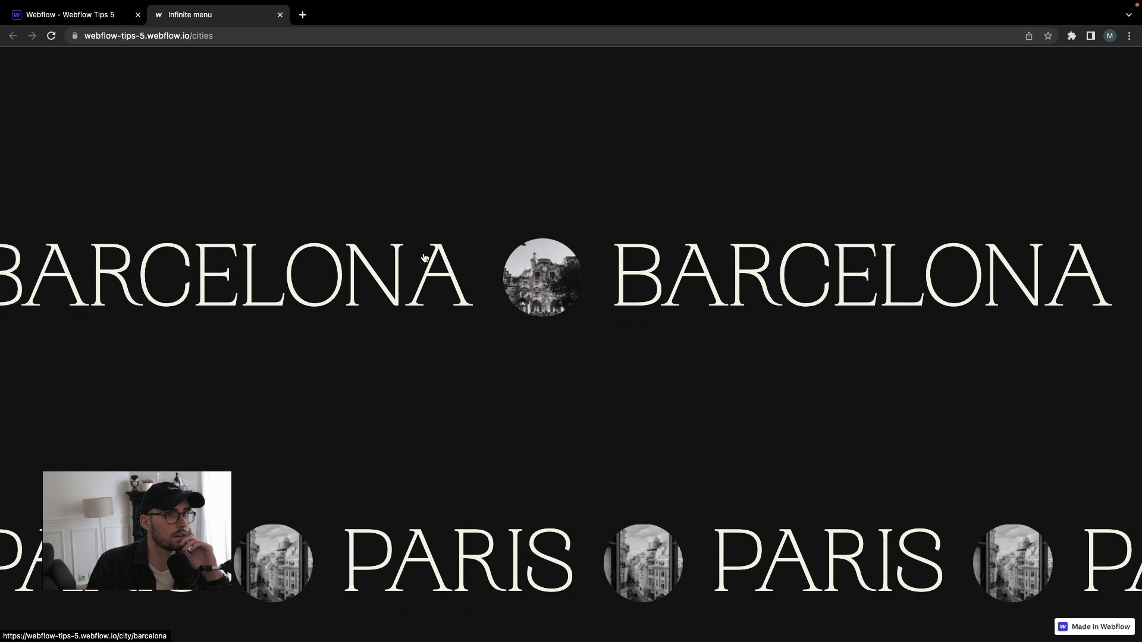
pyautogui.scroll(-15, 425, 257)
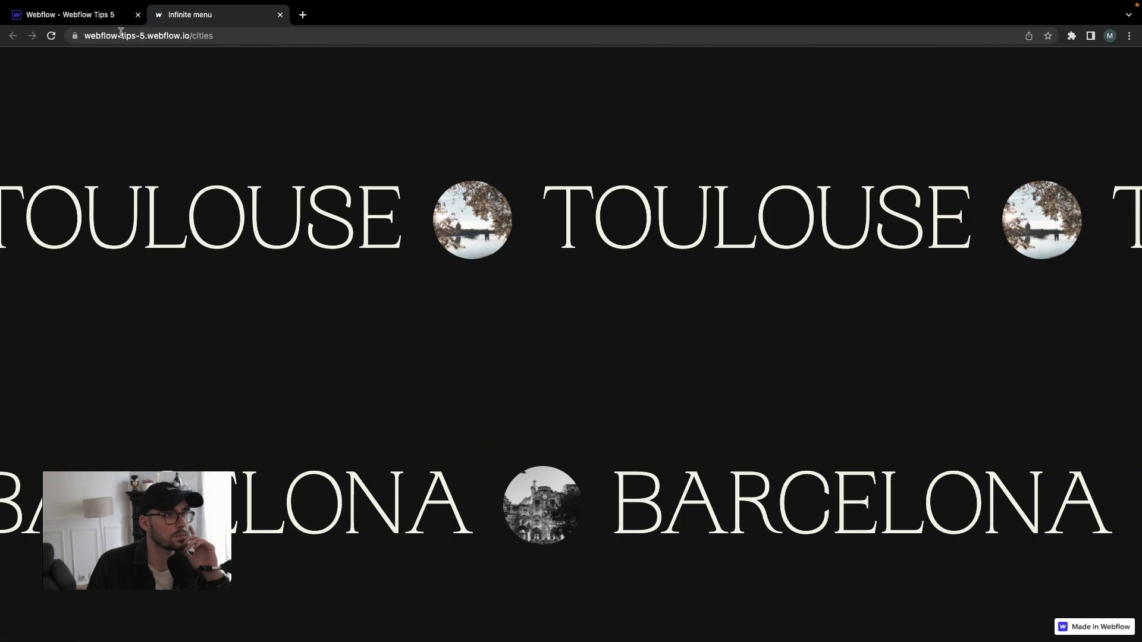
pyautogui.click(81, 17)
# Remove the Grayscale filter from the cl_image city images
pyautogui.click(452, 158)
pyautogui.click(455, 156)
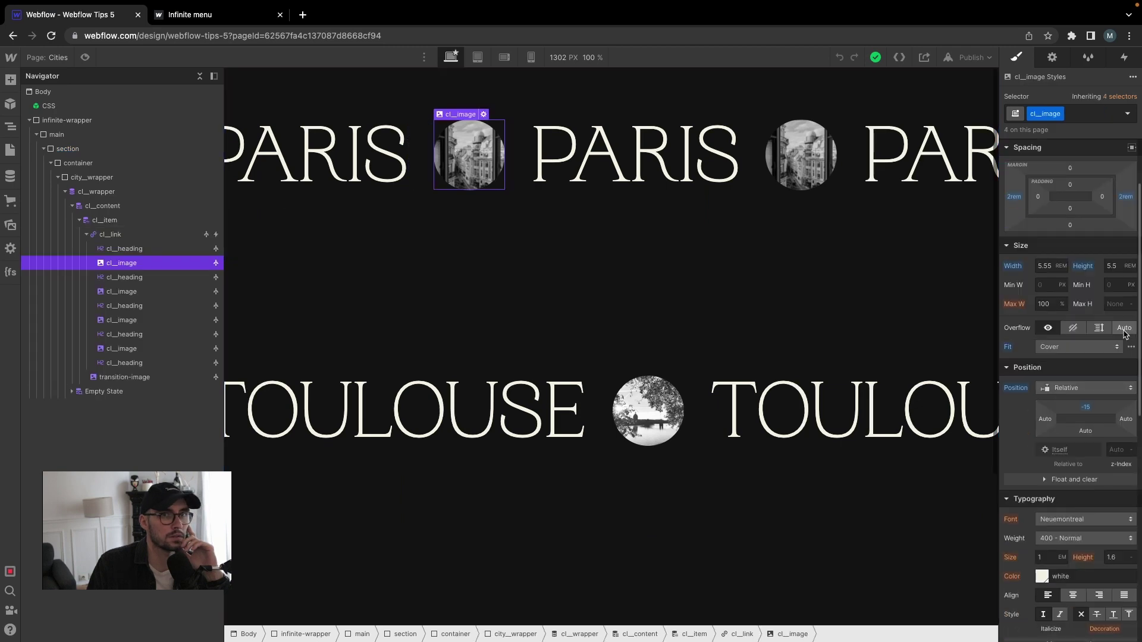
pyautogui.scroll(-10, 1090, 530)
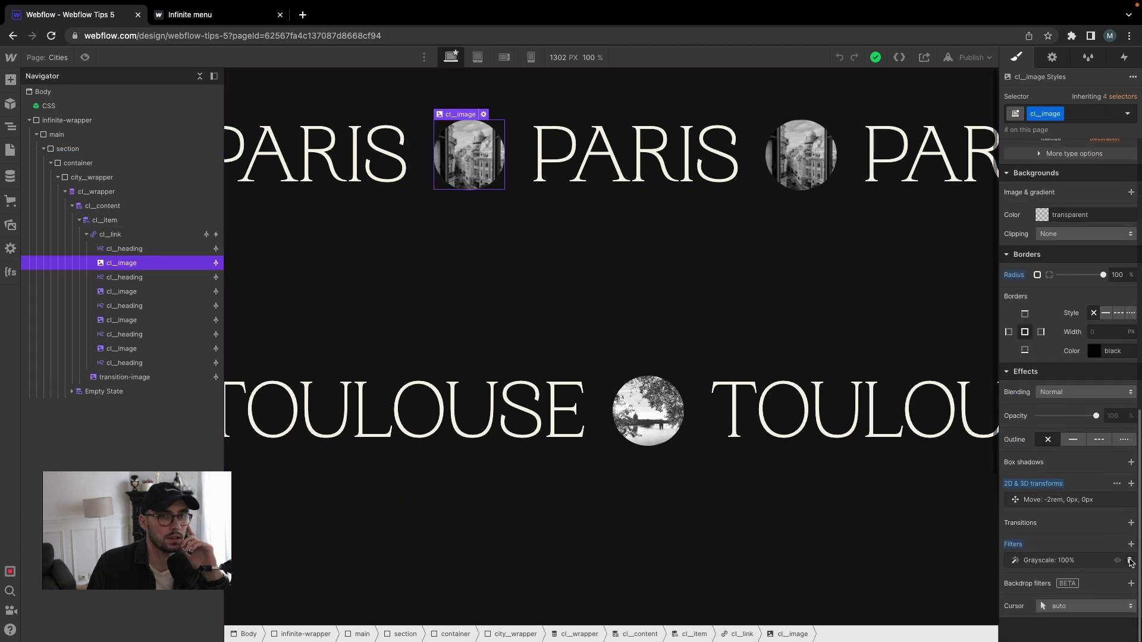
pyautogui.click(1131, 561)
# Delete the mouse hover and mouse click interaction triggers from cl_link
pyautogui.click(1125, 57)
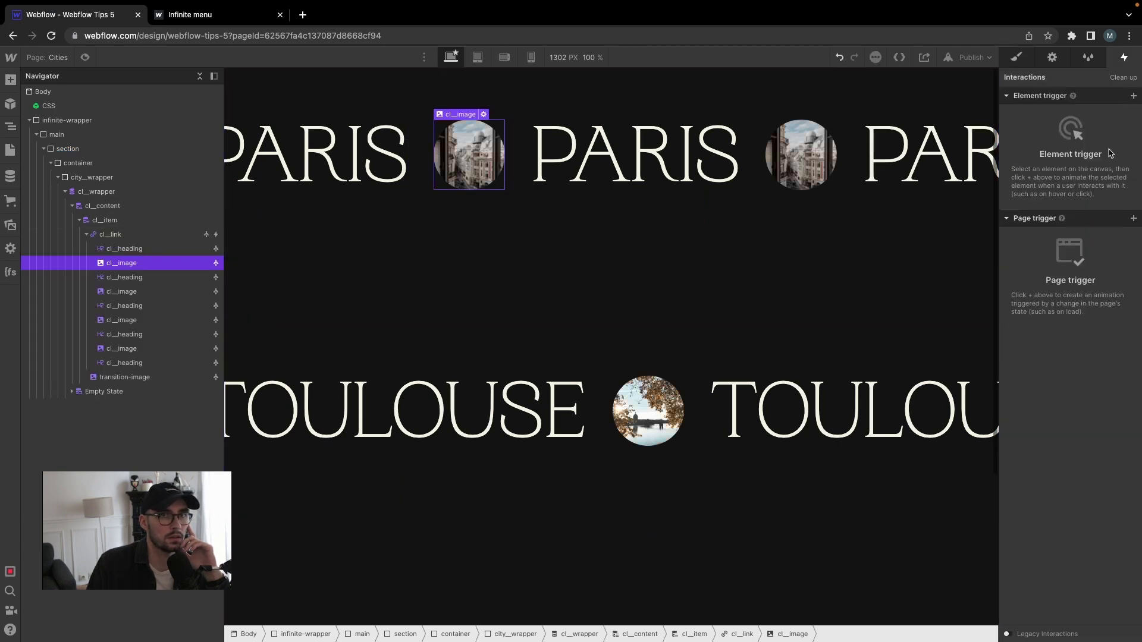
pyautogui.click(119, 234)
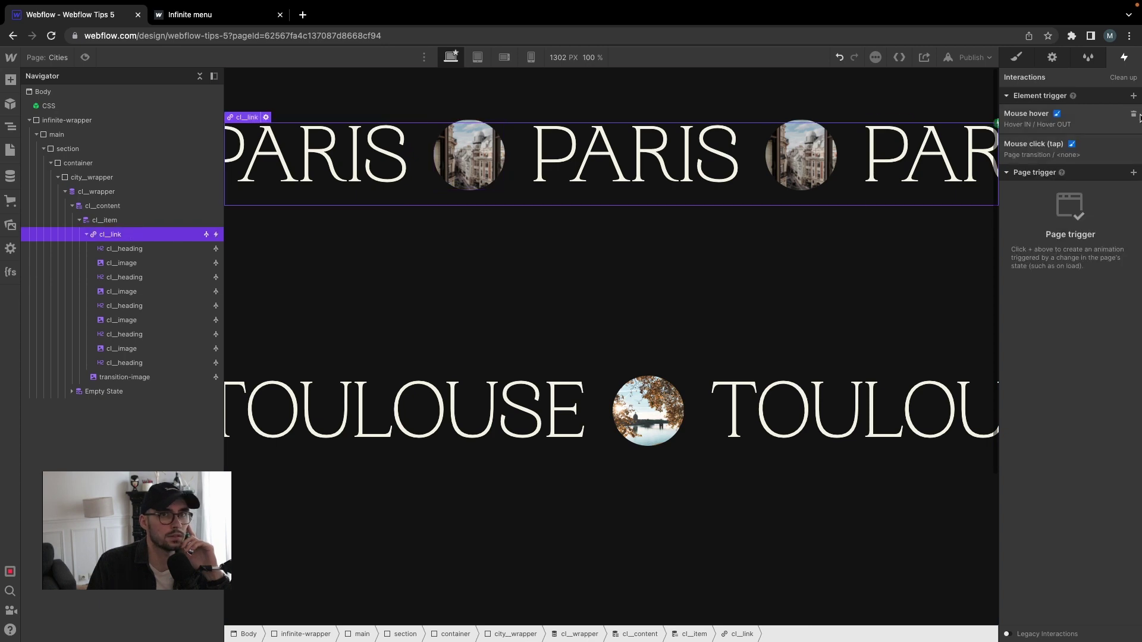
pyautogui.click(1134, 115)
pyautogui.click(668, 391)
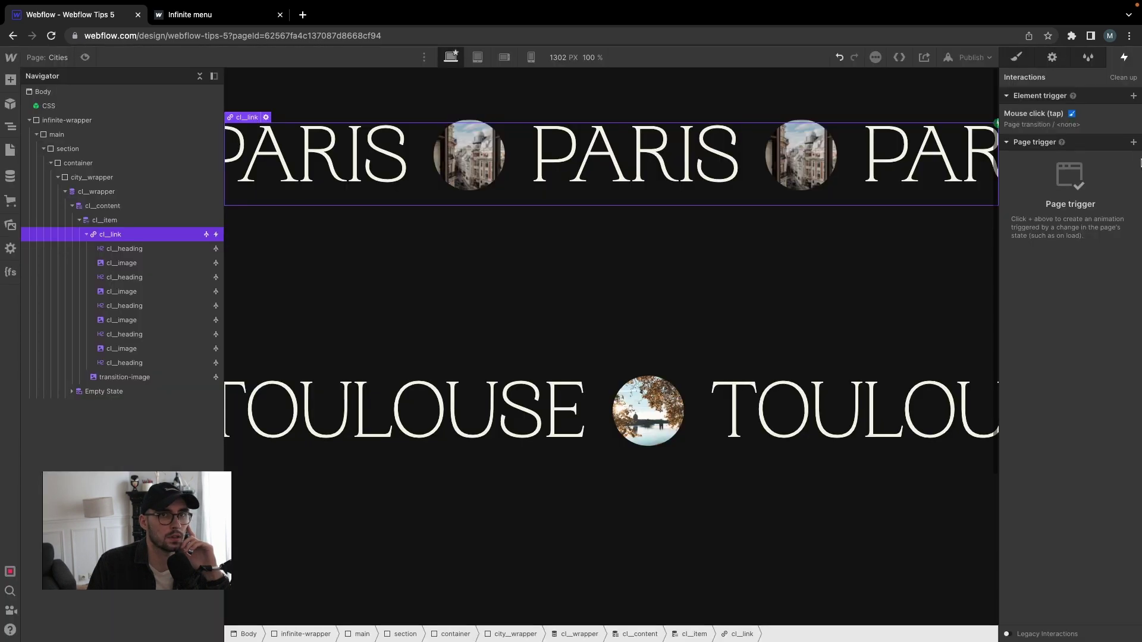
pyautogui.click(1135, 114)
pyautogui.click(676, 391)
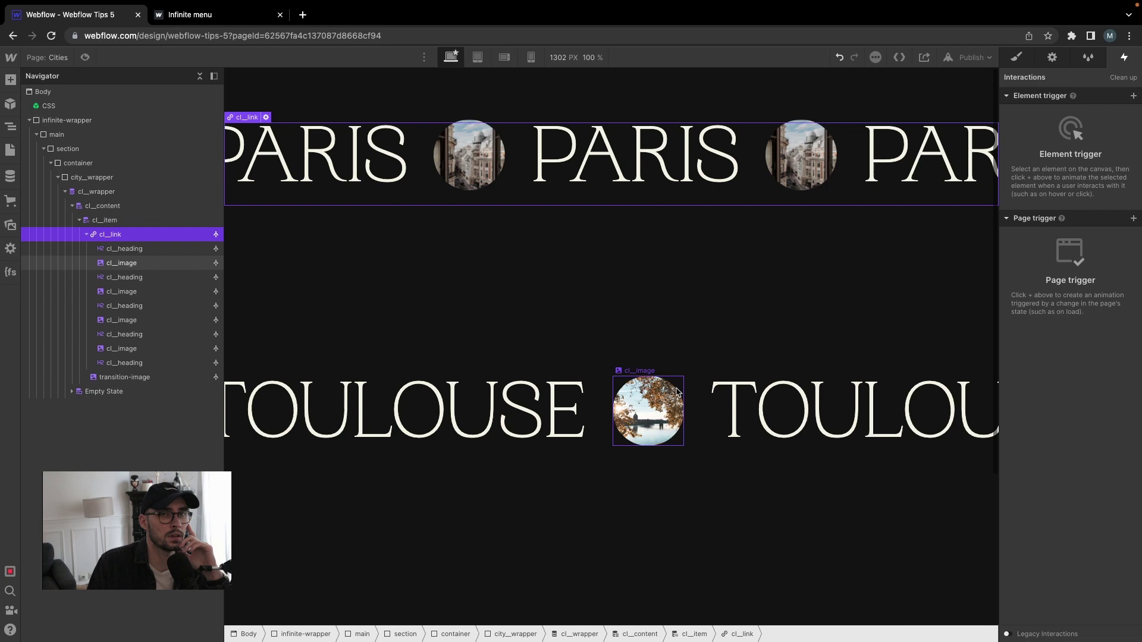
# Preview the Cities page and publish the updated site
pyautogui.click(86, 57)
pyautogui.scroll(-5, 482, 193)
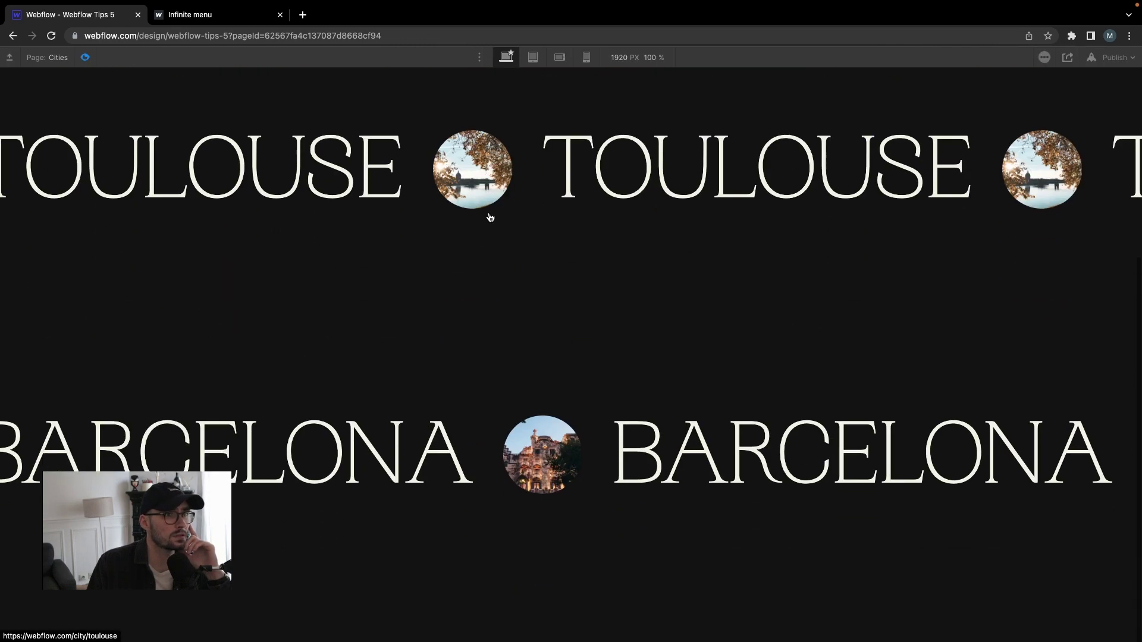
pyautogui.click(1114, 57)
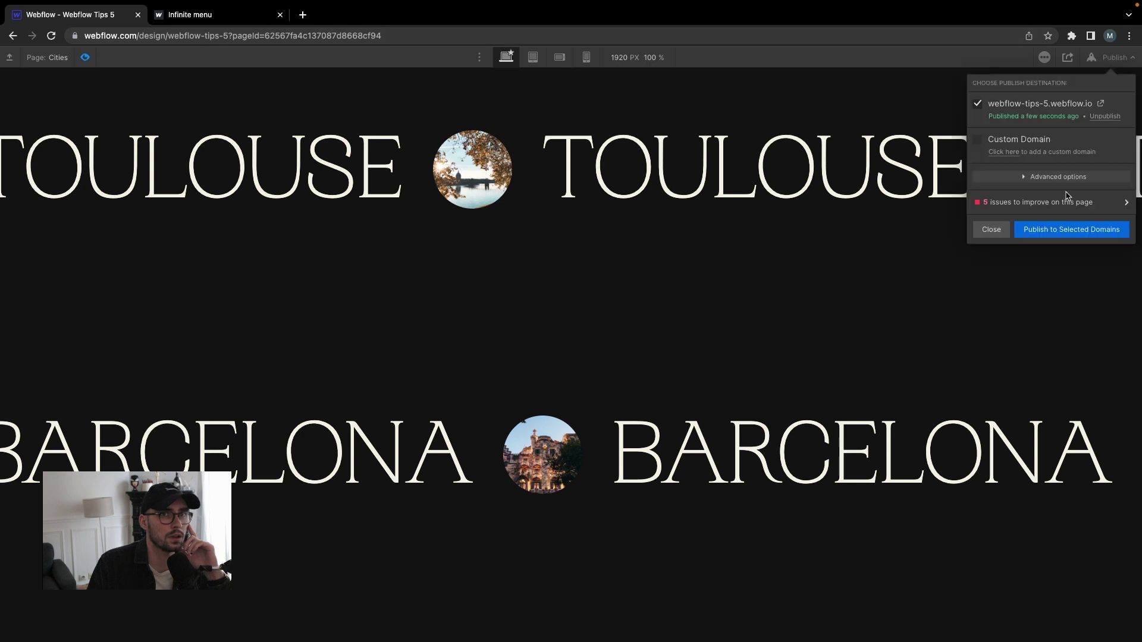
pyautogui.click(1044, 230)
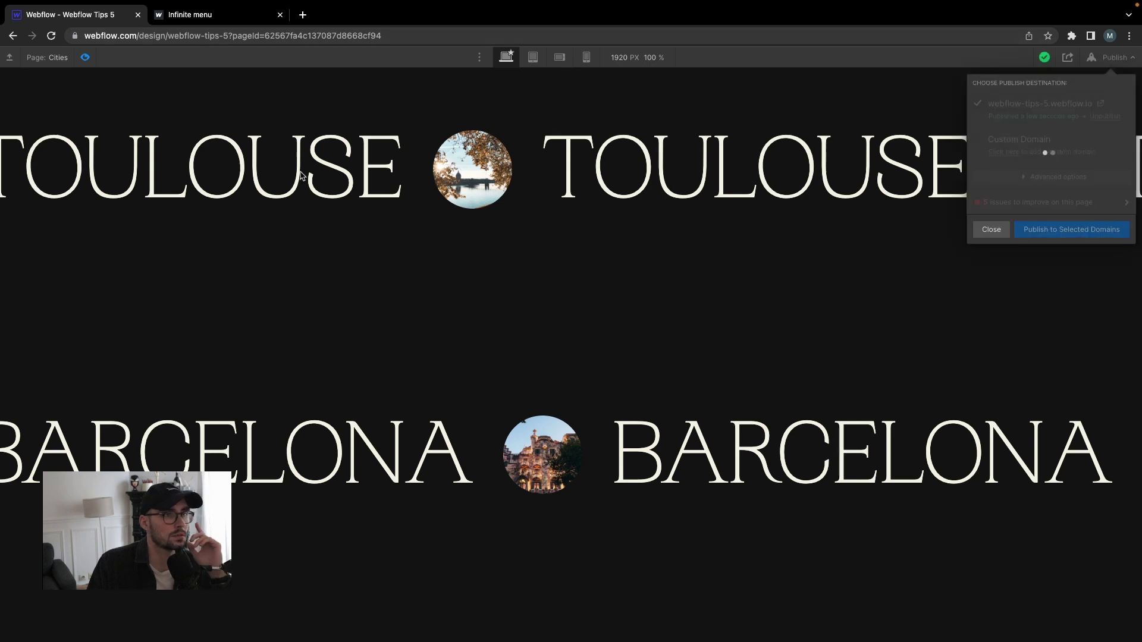
# Replace the old Infinite menu tab with the freshly published site and scroll its looping rows
pyautogui.scroll(5, 301, 176)
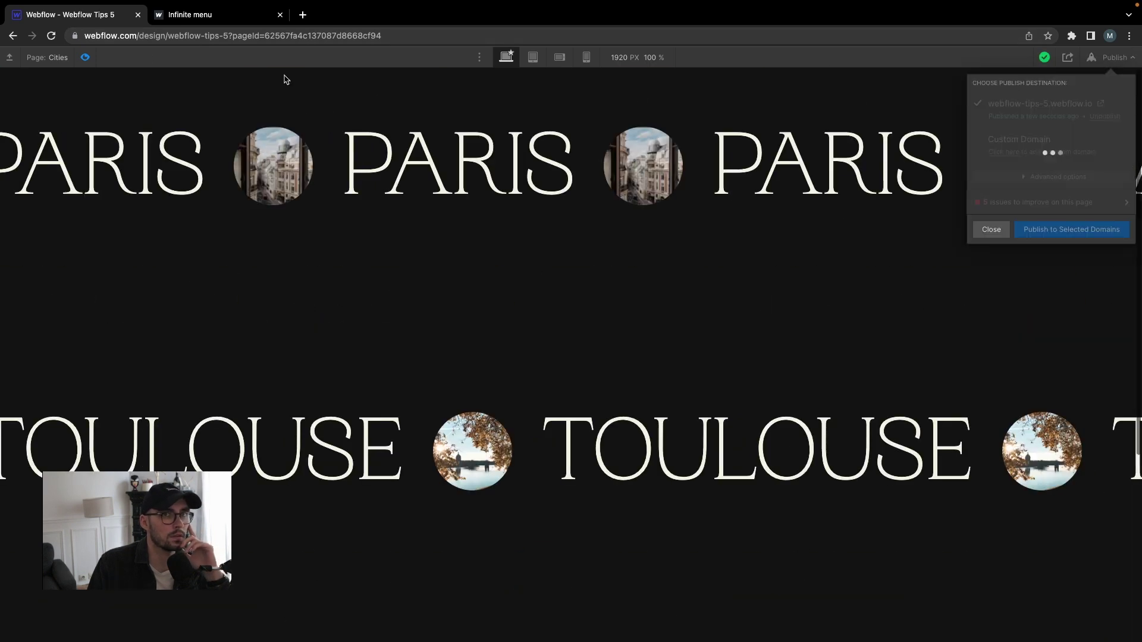
pyautogui.click(280, 14)
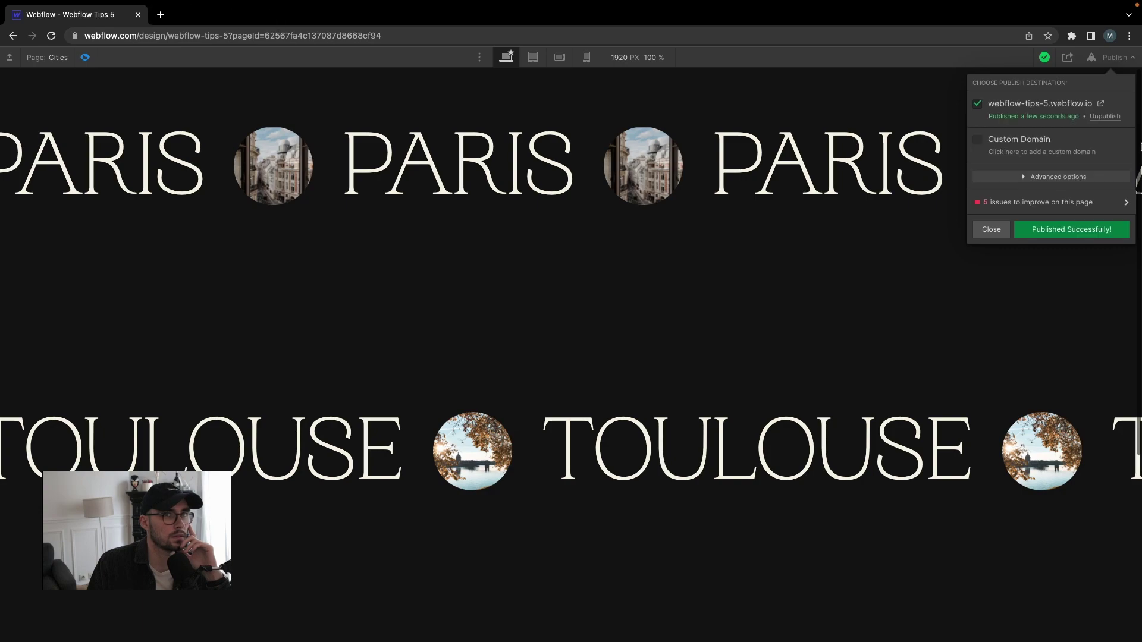
pyautogui.click(1103, 104)
pyautogui.scroll(3, 647, 214)
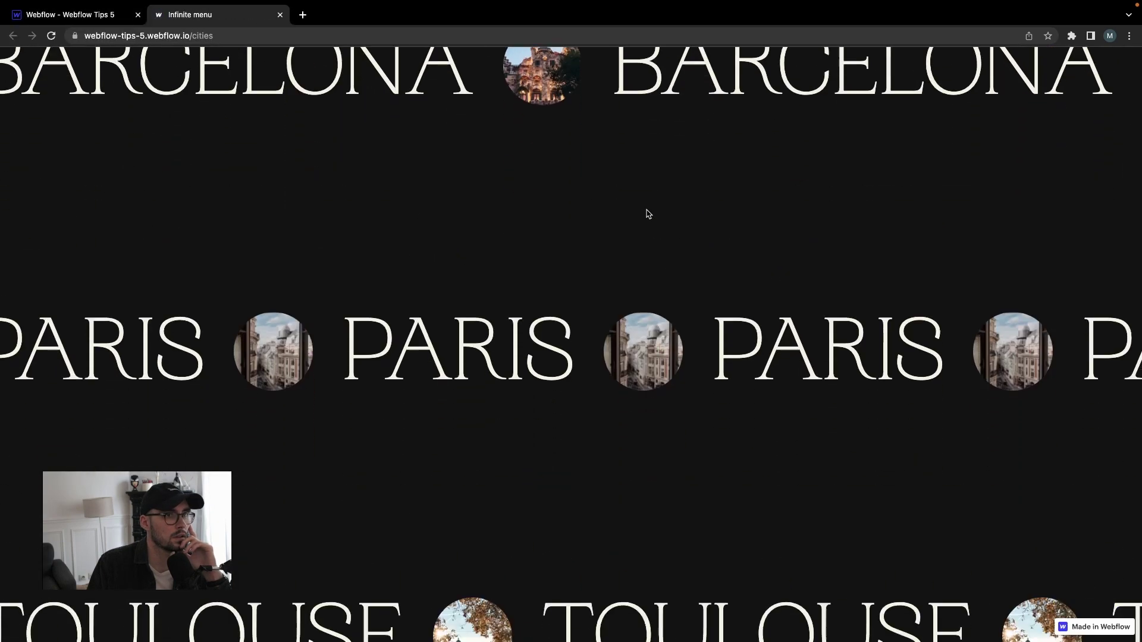
pyautogui.scroll(20, 647, 214)
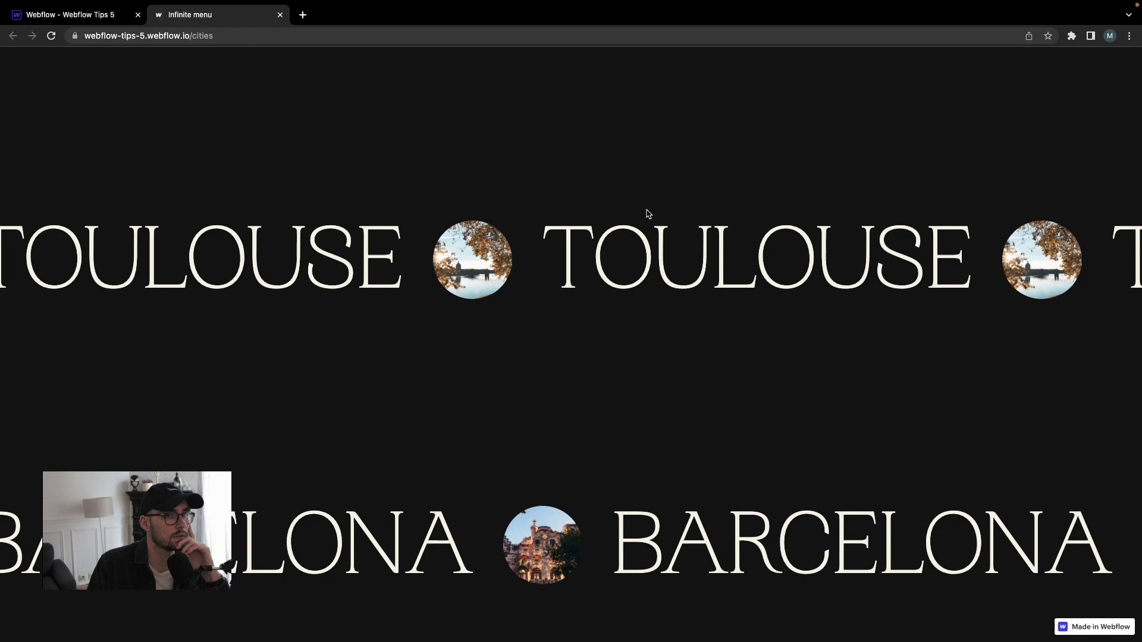
pyautogui.scroll(-10, 647, 214)
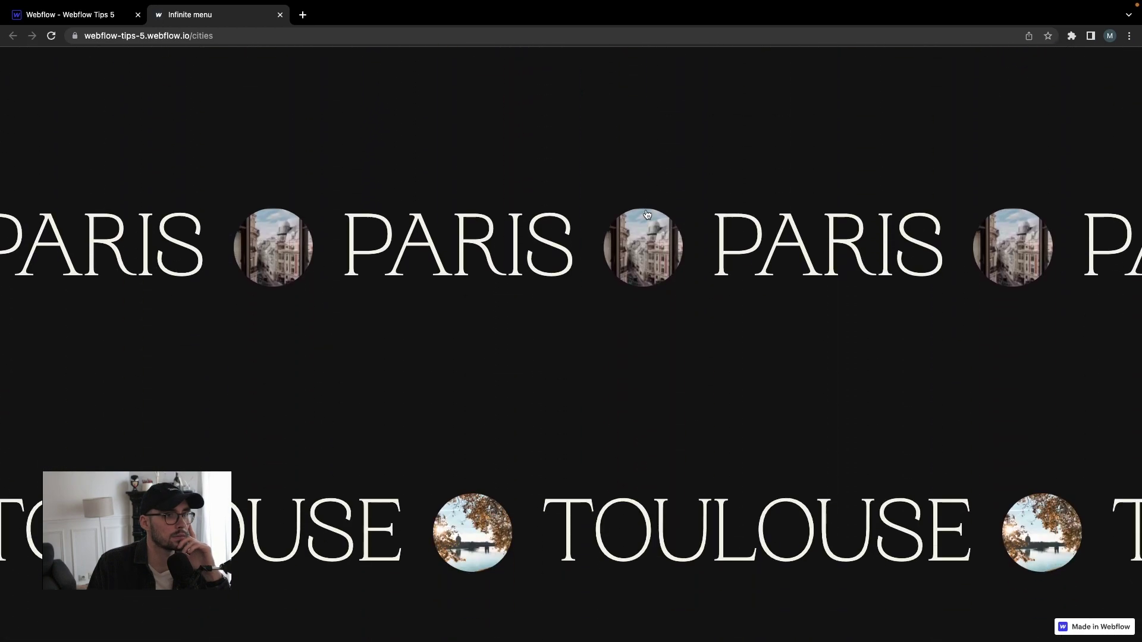
pyautogui.scroll(-5, 646, 214)
# Return to the Designer, close the Publish panel, exit preview, and switch to Adobe XD
pyautogui.click(103, 14)
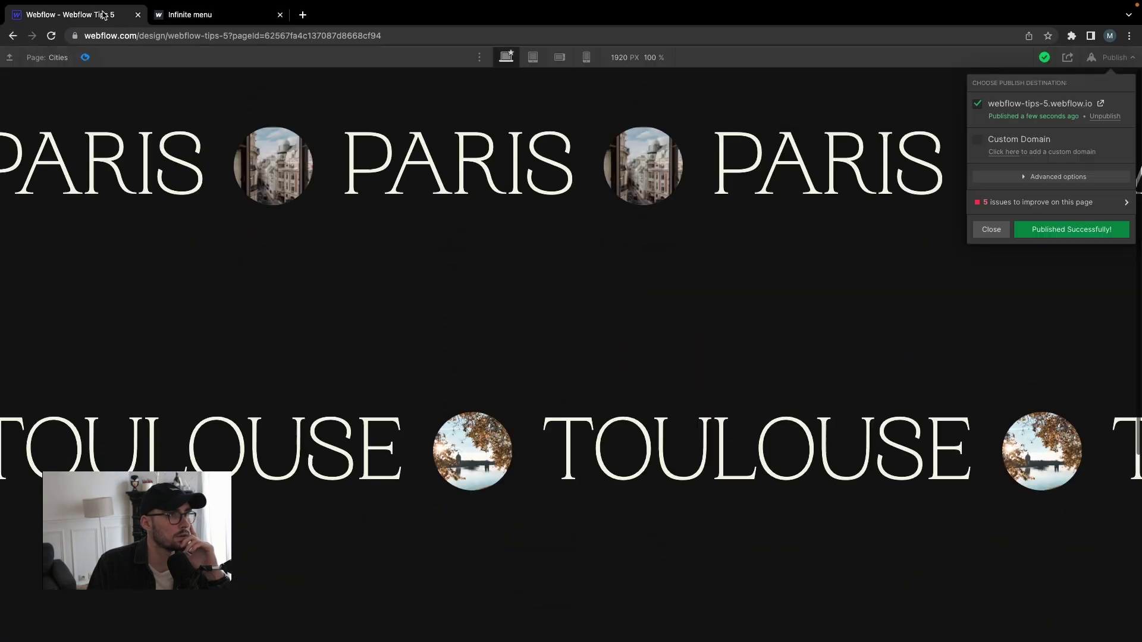
pyautogui.press('Escape')
pyautogui.click(83, 57)
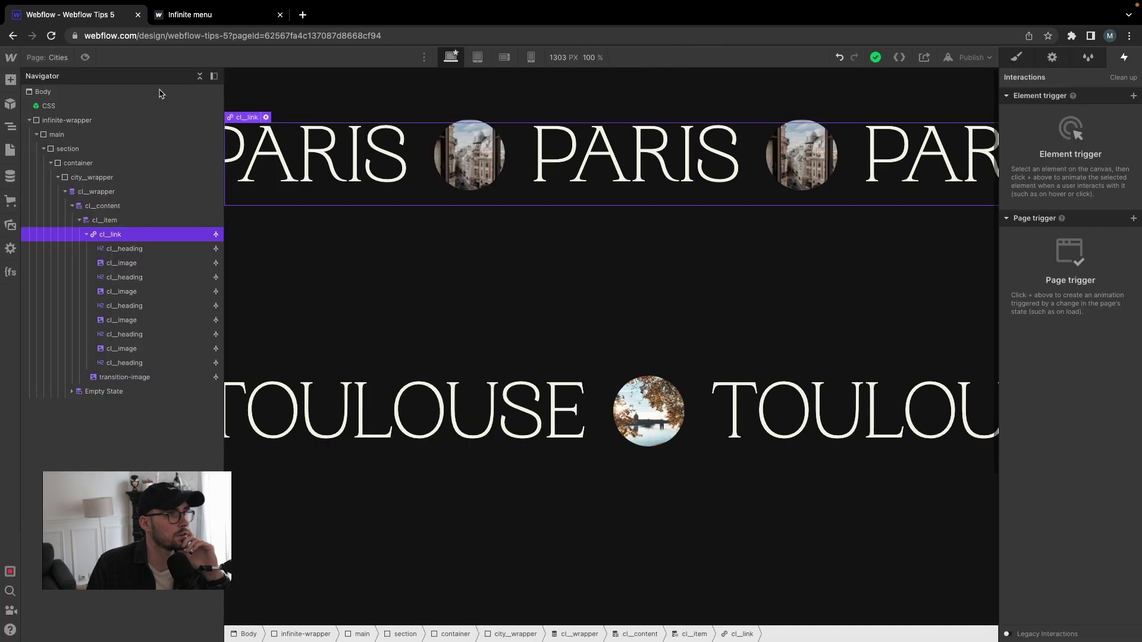
pyautogui.hotkey('ctrl', 'Left')
# Zoom and pan over the Gallery artboard's scattered photos in Adobe XD, then return to Webflow
pyautogui.scroll(-5, 415, 173)
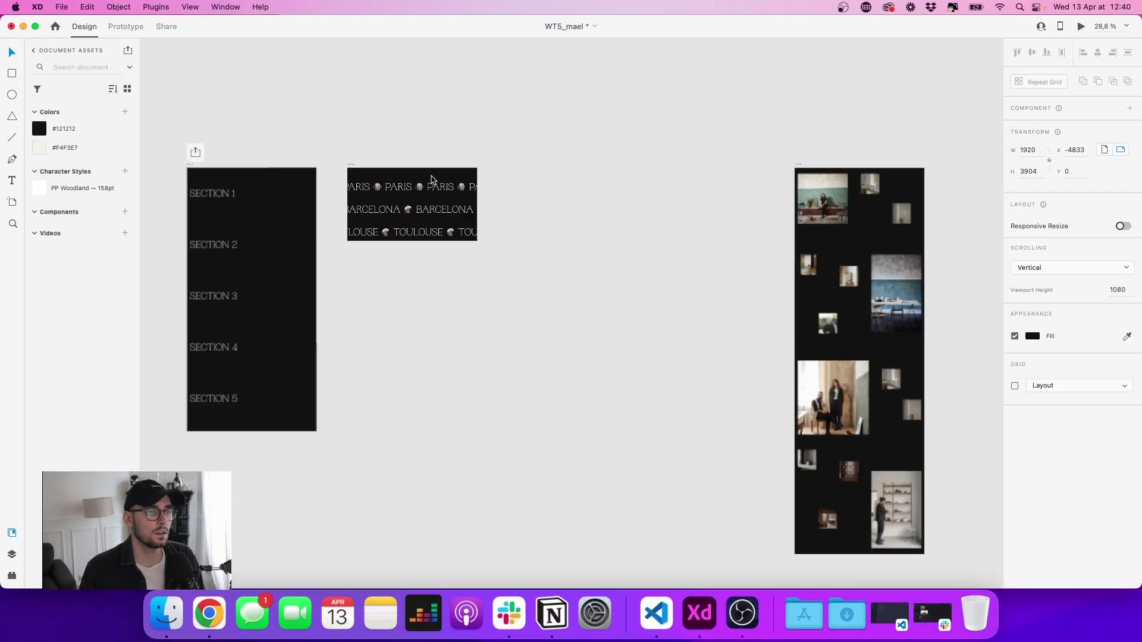
pyautogui.hscroll(5, 580, 164)
pyautogui.scroll(-2, 565, 173)
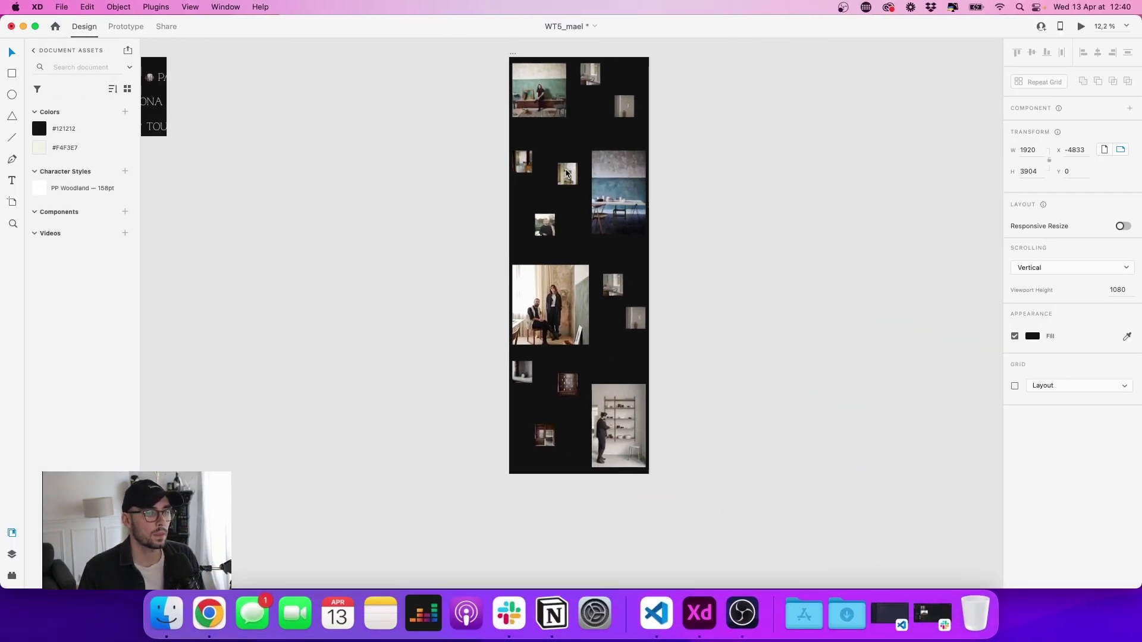
pyautogui.scroll(1, 567, 174)
pyautogui.scroll(2, 568, 177)
pyautogui.scroll(-1, 568, 176)
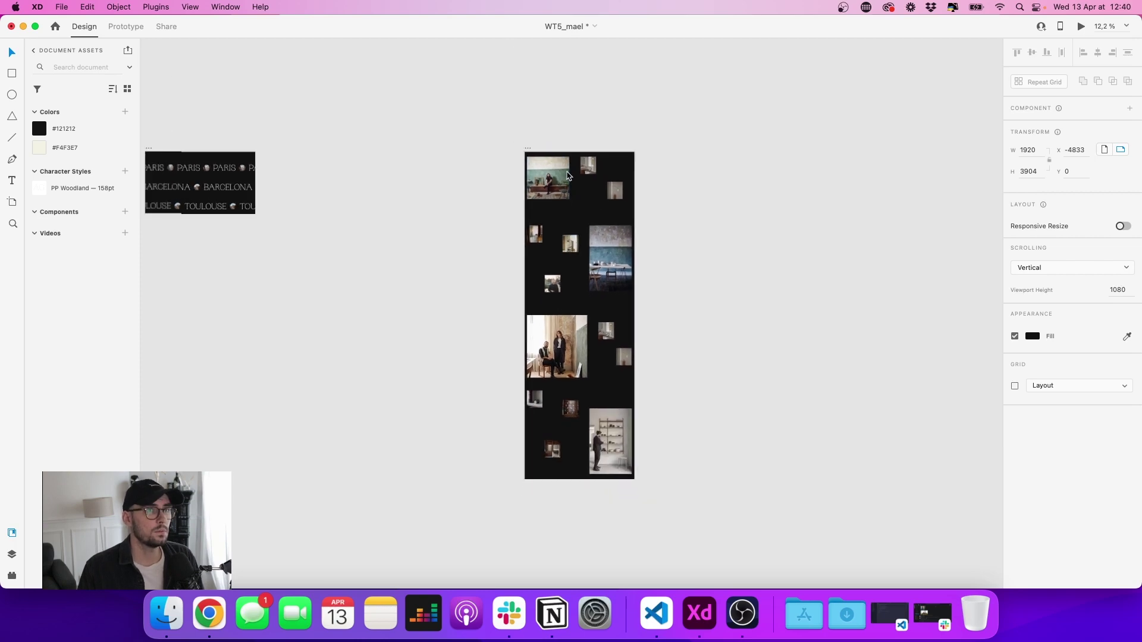
pyautogui.scroll(3, 569, 175)
pyautogui.scroll(-3, 569, 174)
pyautogui.scroll(-3, 569, 175)
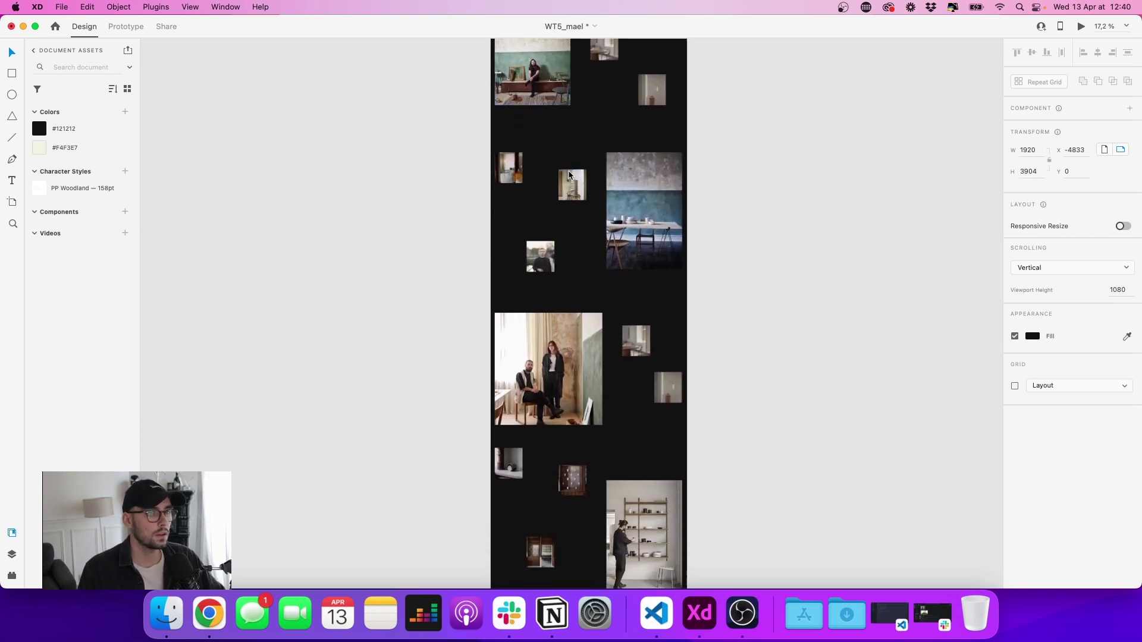
pyautogui.hotkey('ctrl', 'Right')
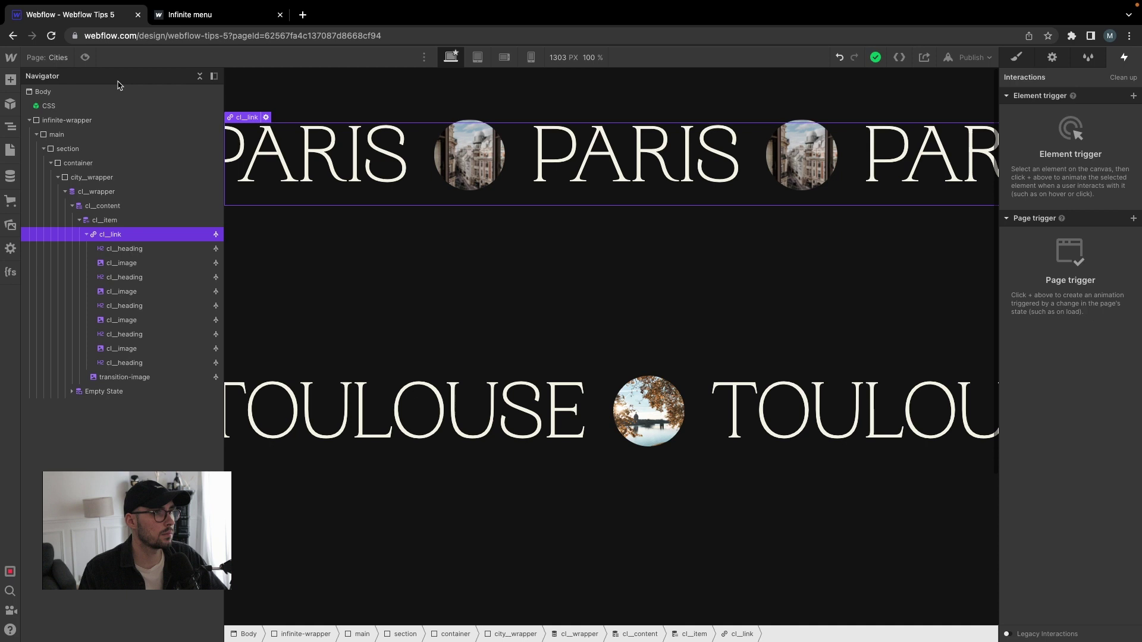
# Open the Gallery page, expand main, container and gallery__wrapper, and select the section
pyautogui.click(58, 59)
pyautogui.click(58, 185)
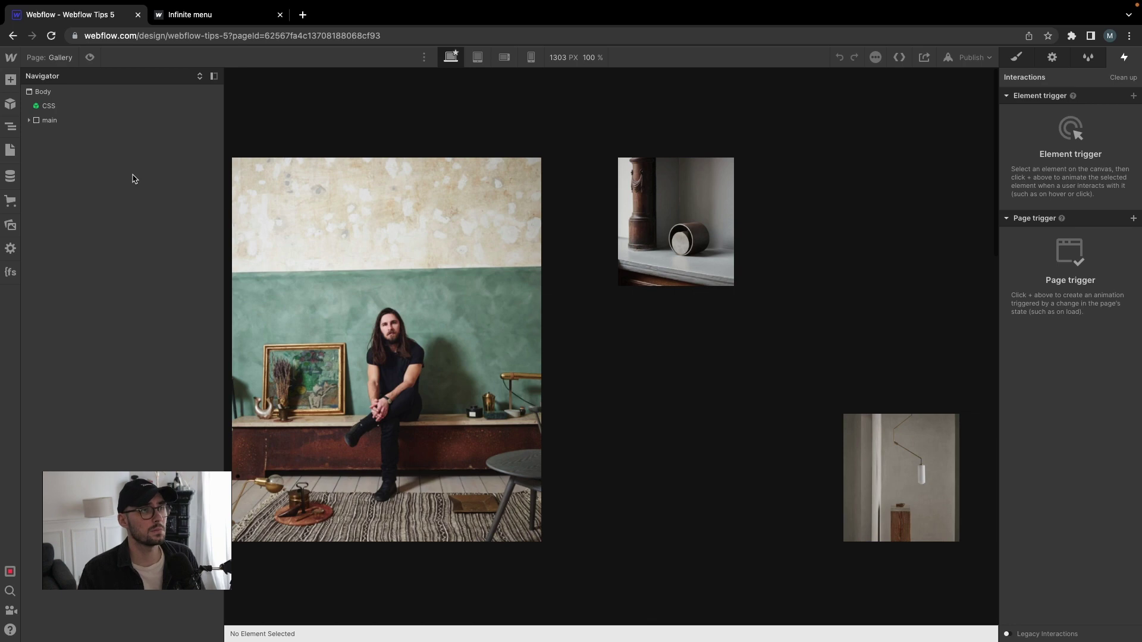
pyautogui.click(29, 121)
pyautogui.click(43, 148)
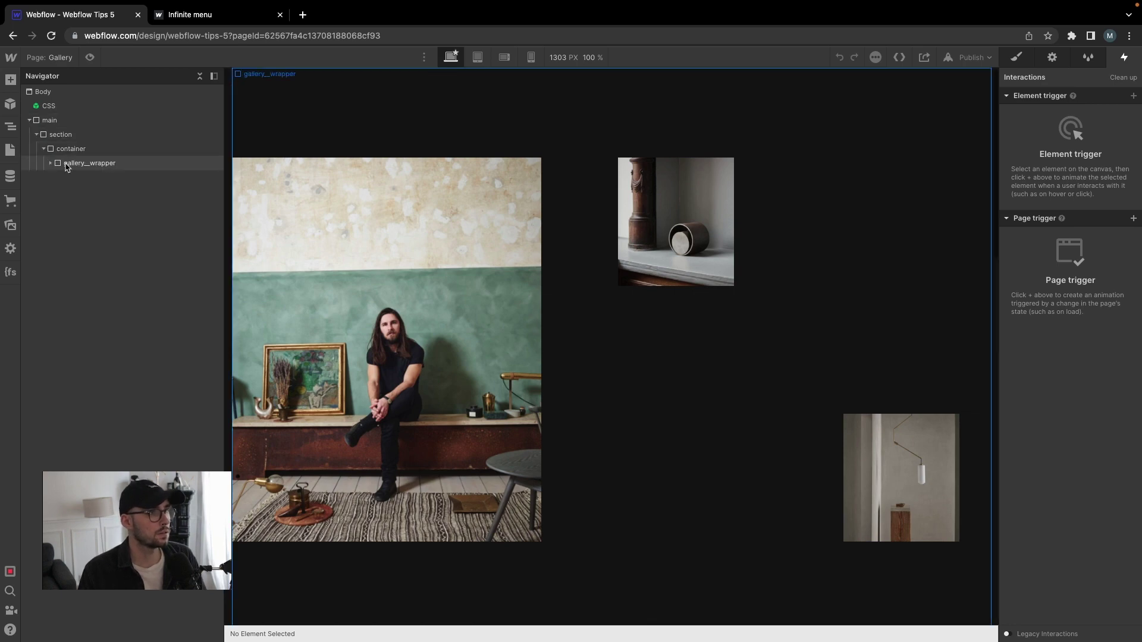
pyautogui.click(51, 163)
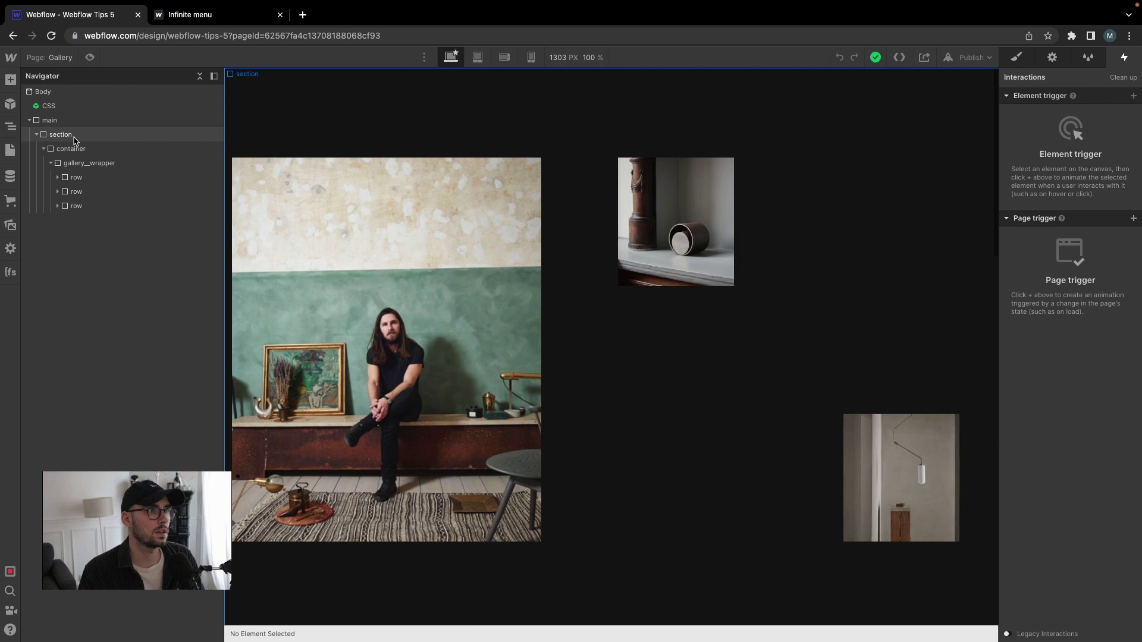
pyautogui.click(70, 135)
pyautogui.click(1017, 57)
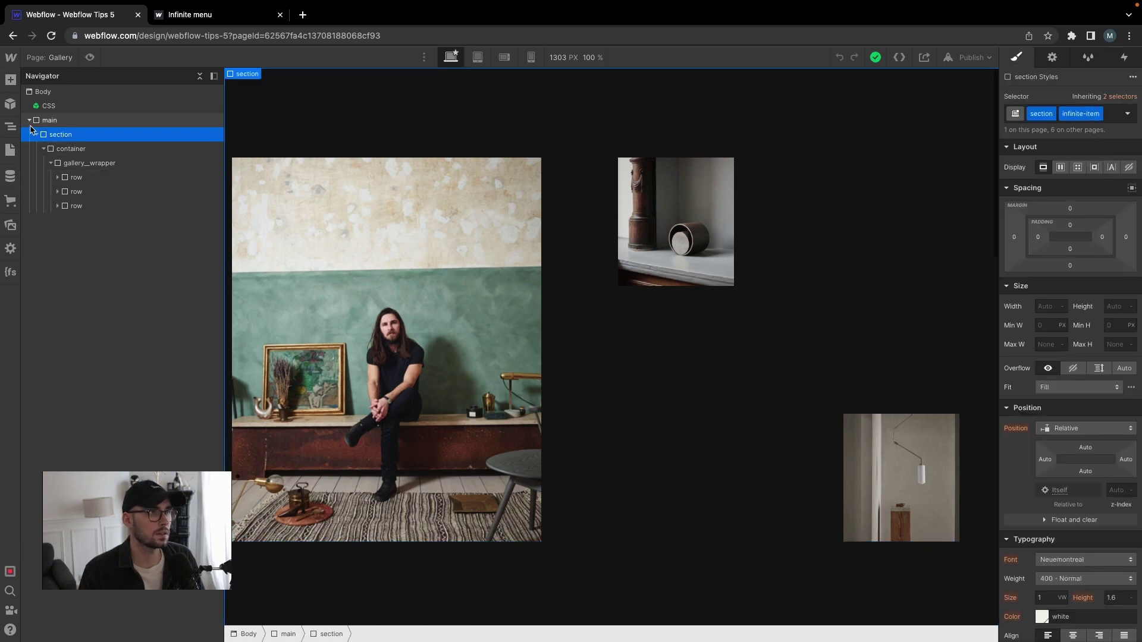
# Add a Div Block inside Body and give it the infinite-wrapper class
pyautogui.scroll(-5, 369, 212)
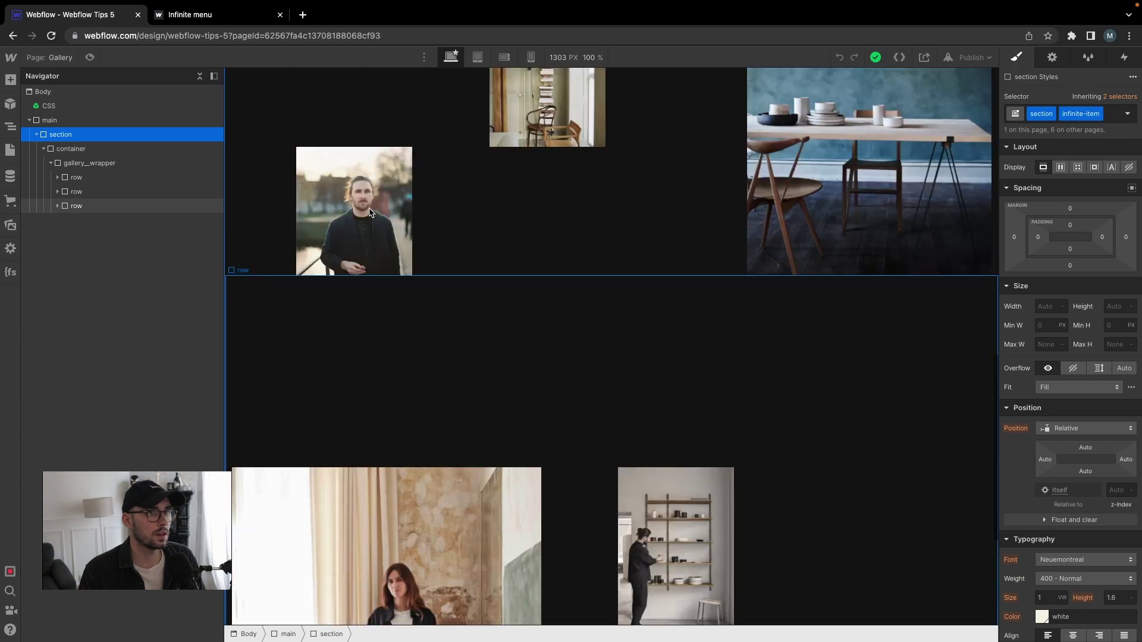
pyautogui.scroll(5, 369, 212)
pyautogui.click(43, 91)
pyautogui.hotkey('ctrl', 'k')
pyautogui.write('div')
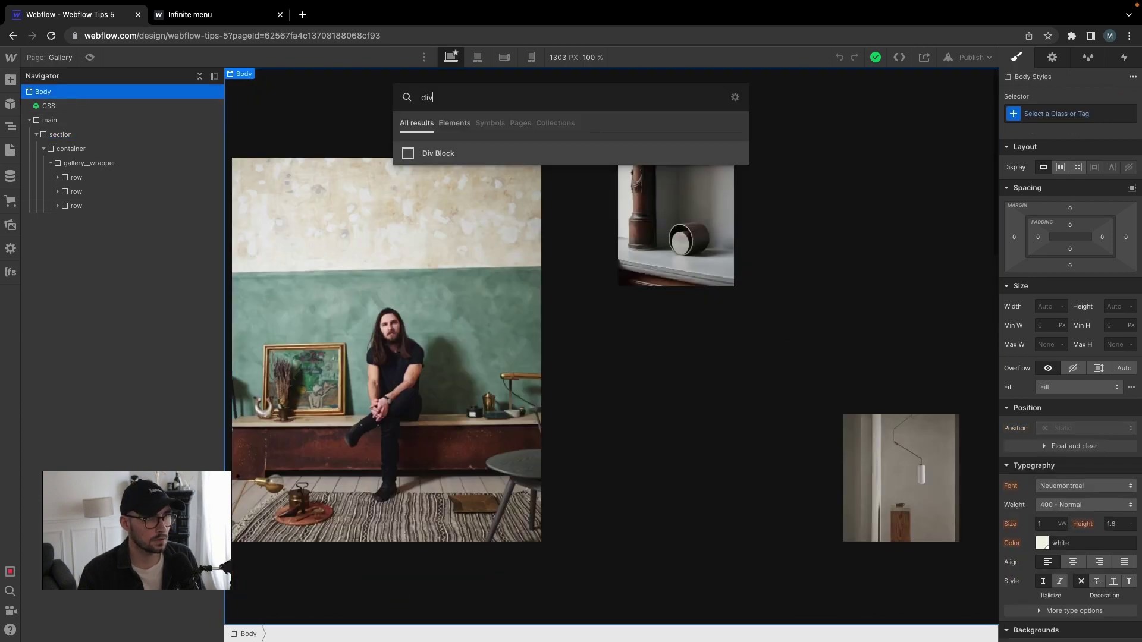
pyautogui.press('Return')
pyautogui.hotkey('ctrl', 'Return')
pyautogui.write('inf')
pyautogui.press('Down')
pyautogui.press('Down')
pyautogui.press('Return')
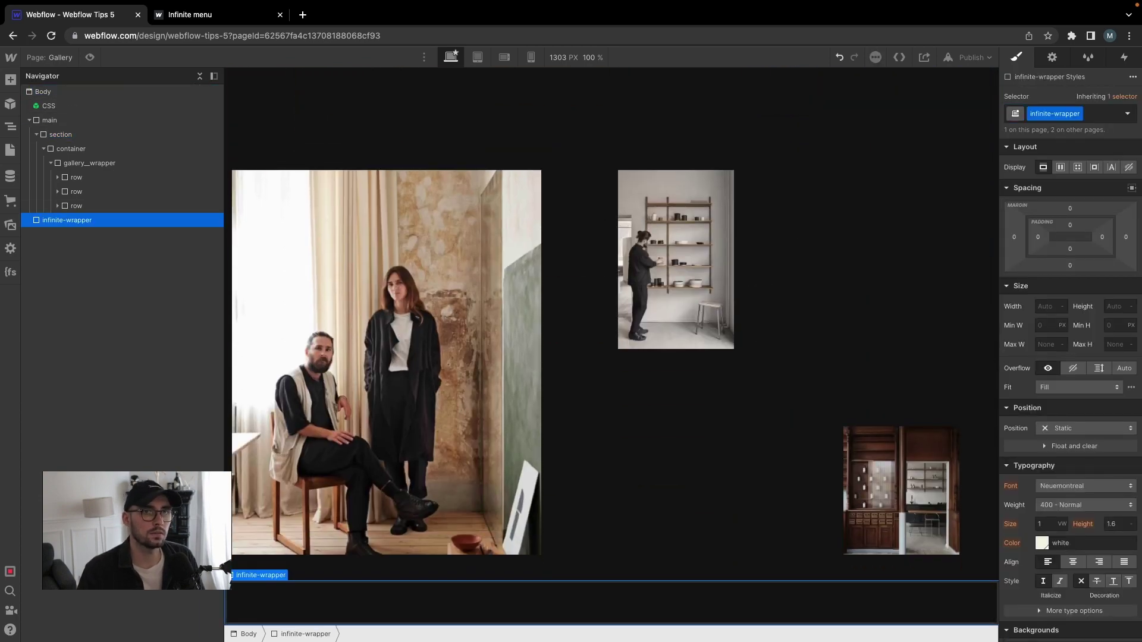
# Move infinite-wrapper above main, nest main inside it, and give main the infinite-content combo class
pyautogui.moveTo(59, 220); pyautogui.dragTo(48, 125)
pyautogui.click(50, 134)
pyautogui.hotkey('ctrl', 'Return')
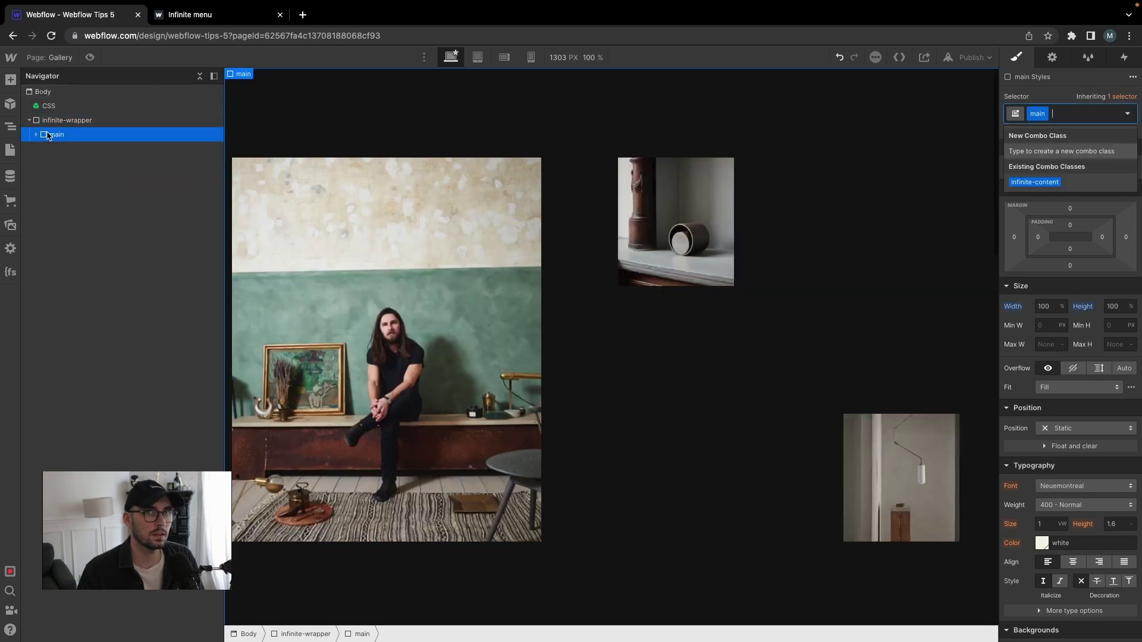
pyautogui.write('infinite-content')
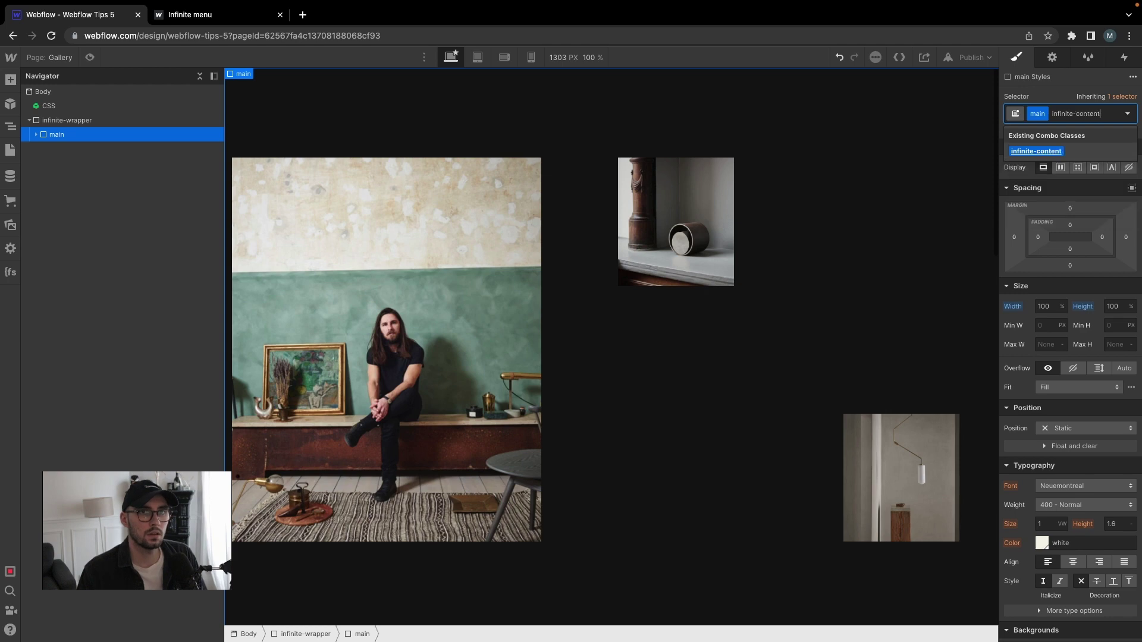
pyautogui.press('Return')
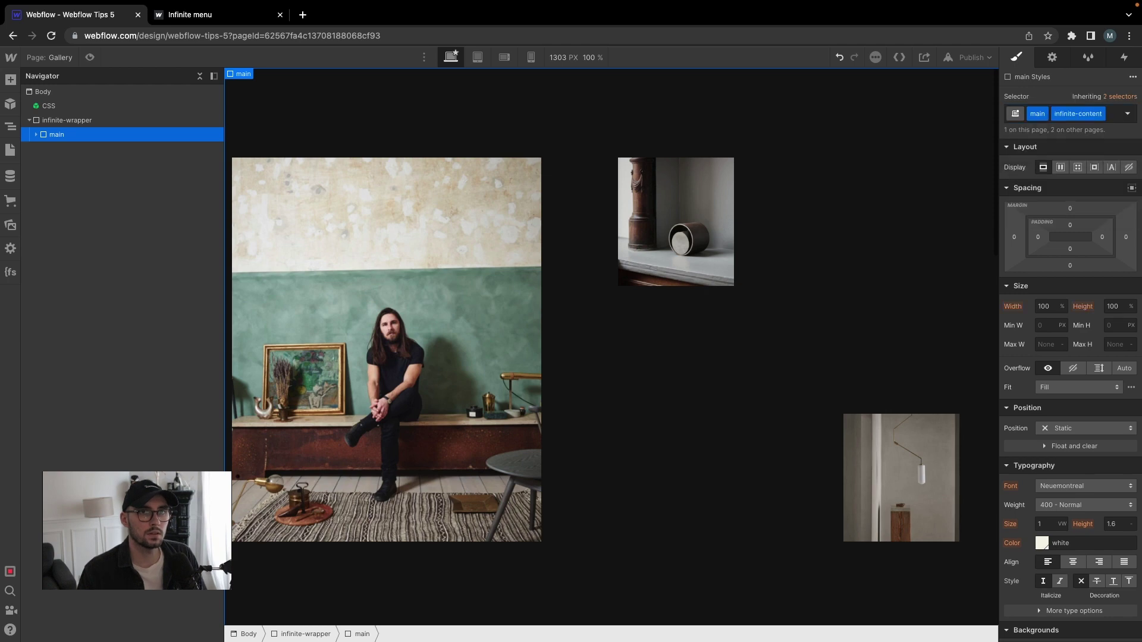
pyautogui.click(37, 137)
pyautogui.click(67, 149)
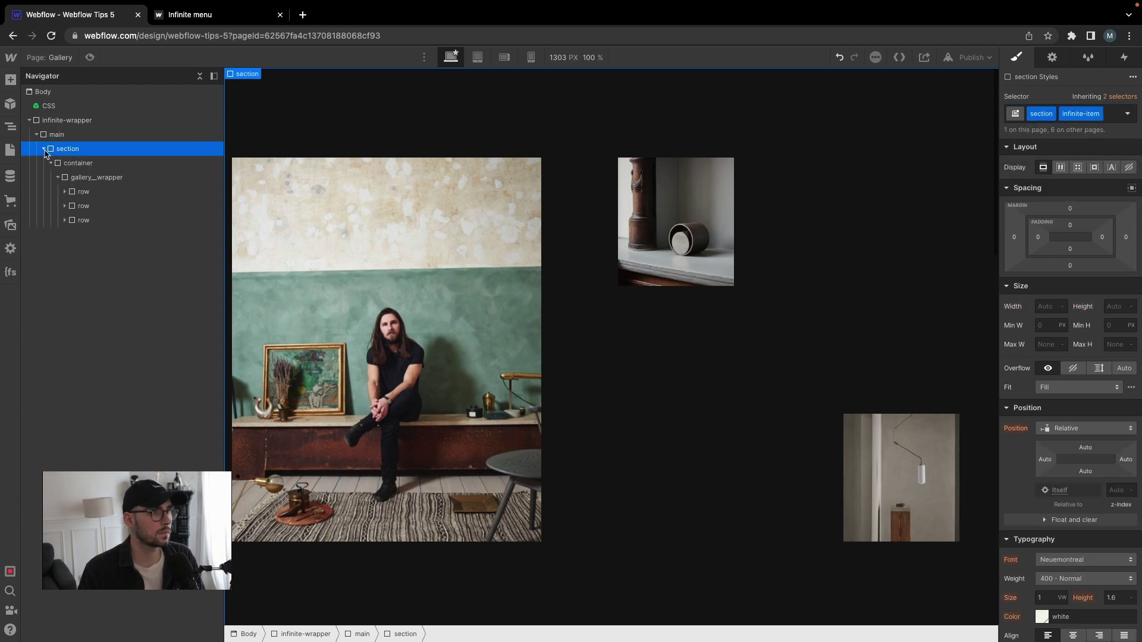
pyautogui.click(44, 148)
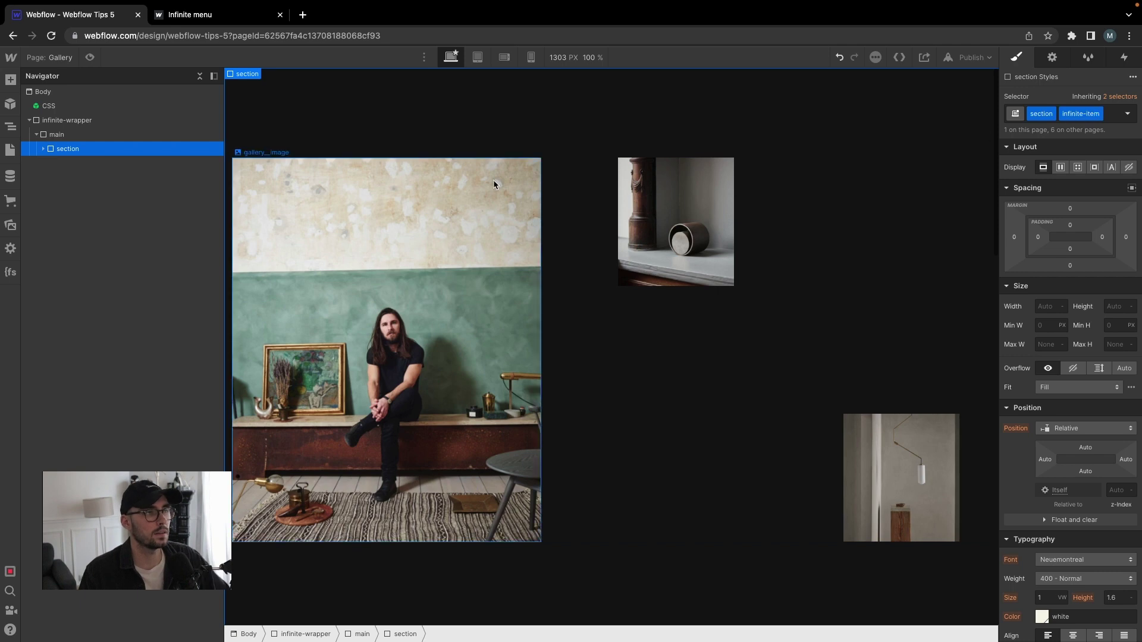
pyautogui.scroll(-7, 684, 136)
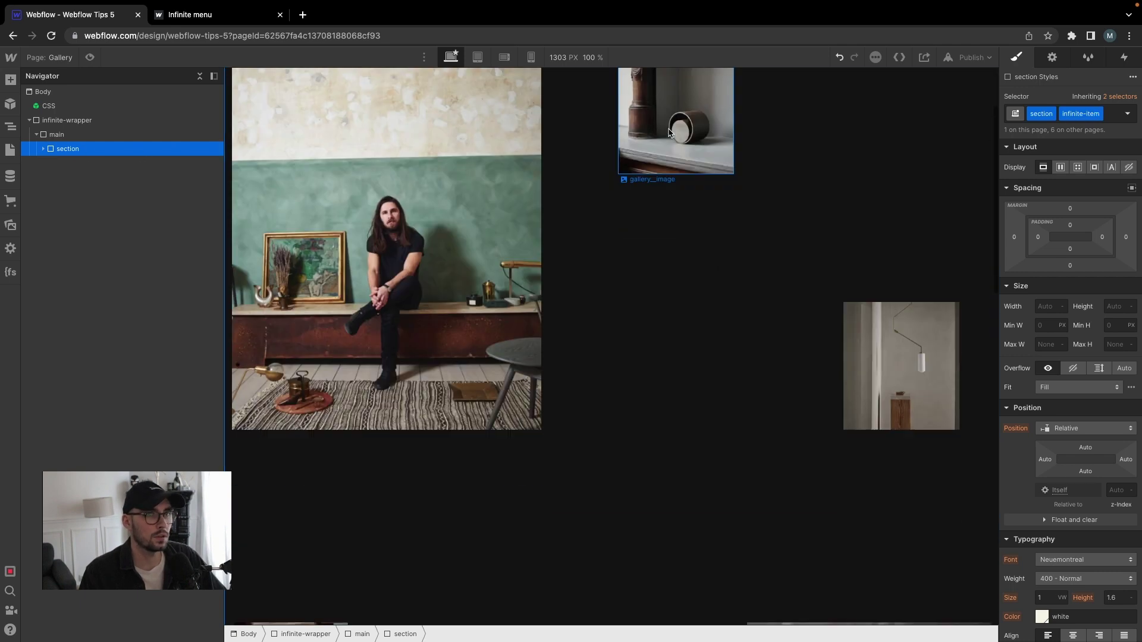
# Publish the site and check the live page at webflow-tips-5.webflow.io/gallery before returning to the Designer
pyautogui.click(962, 59)
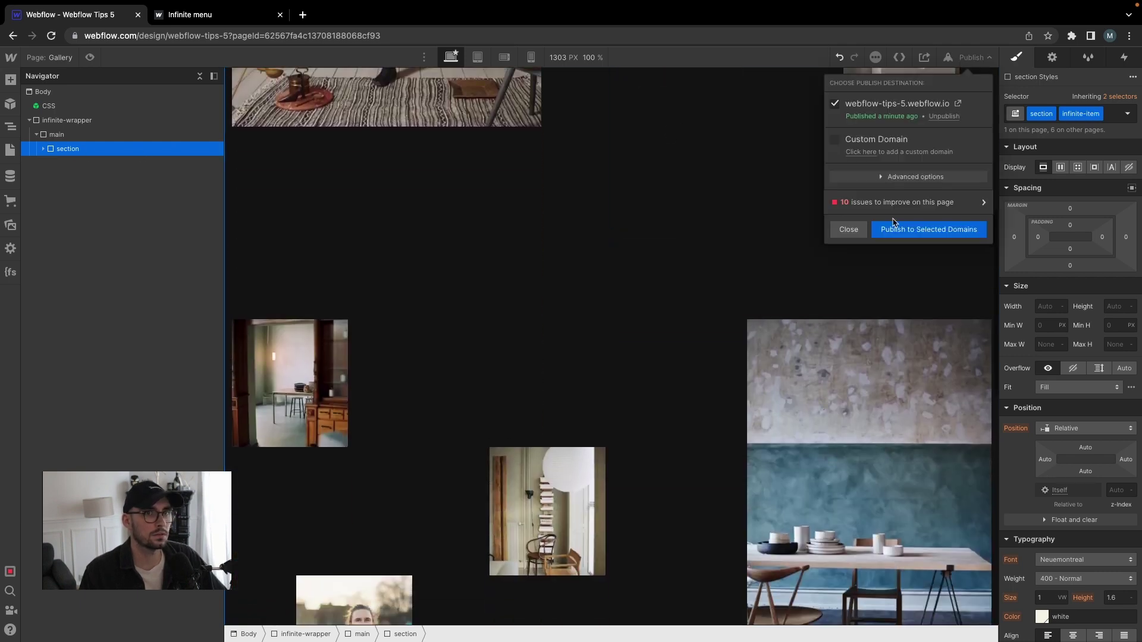
pyautogui.click(894, 231)
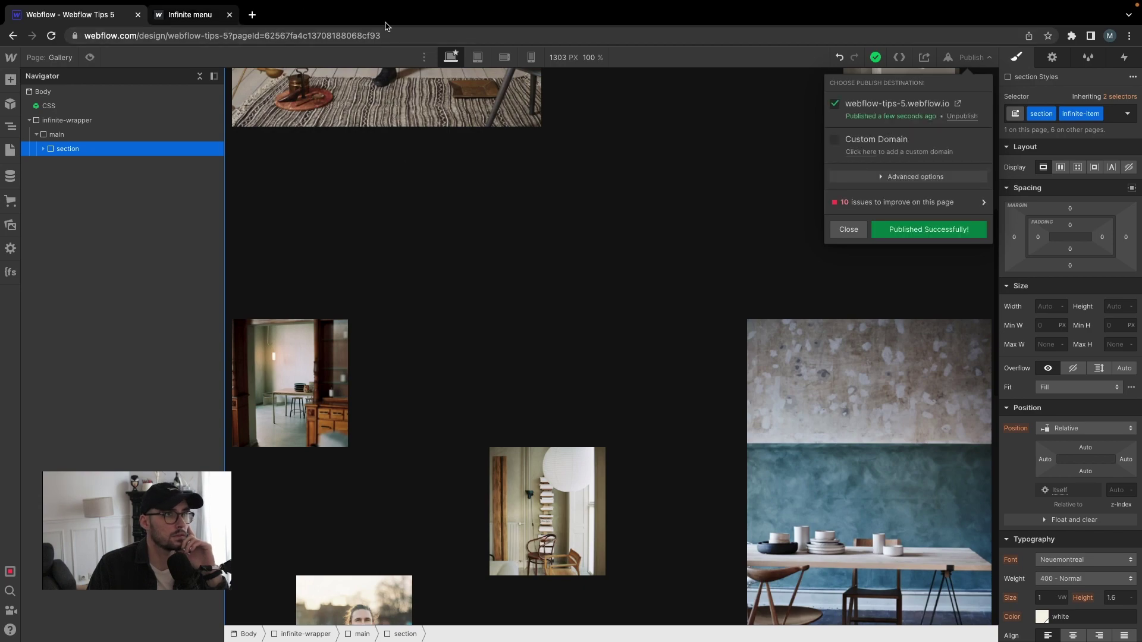
pyautogui.click(957, 103)
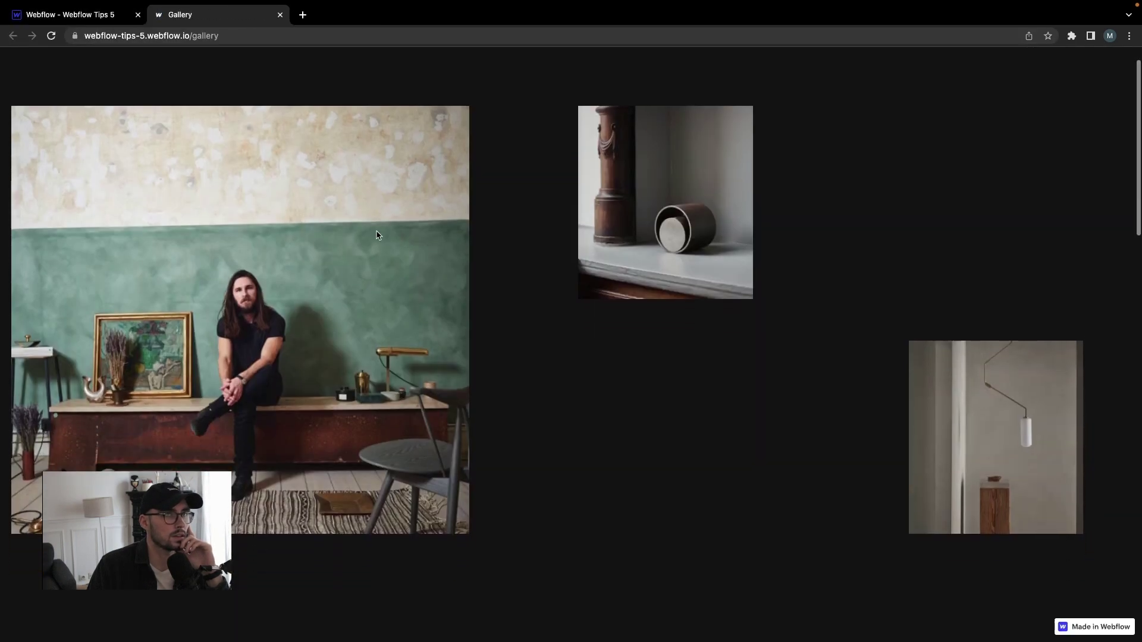
pyautogui.scroll(-15, 377, 231)
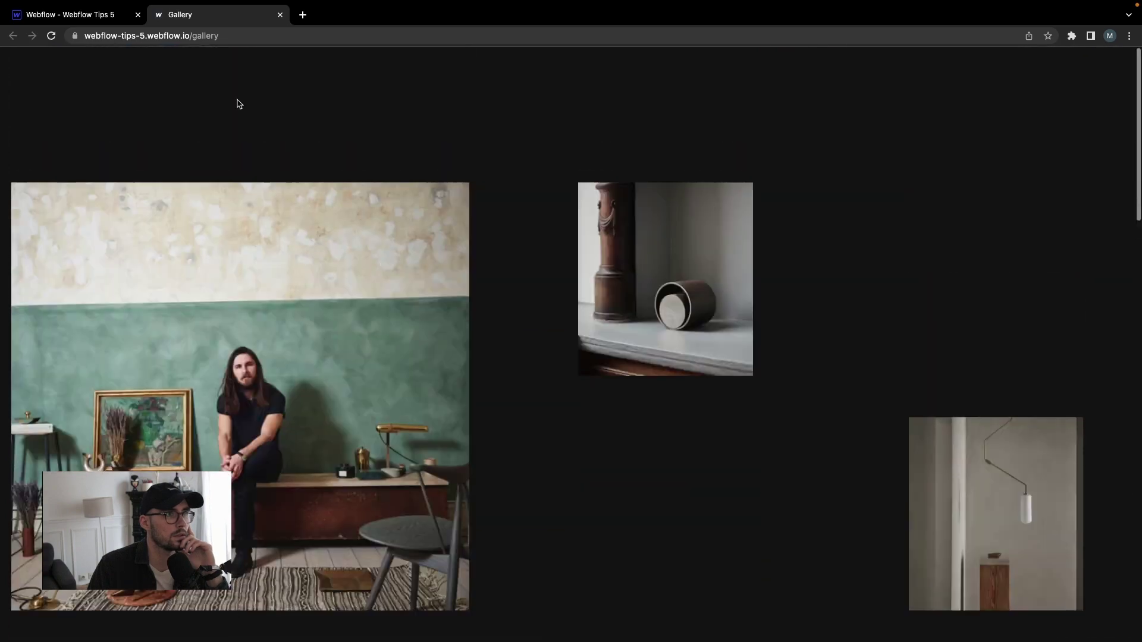
pyautogui.click(93, 15)
pyautogui.click(52, 60)
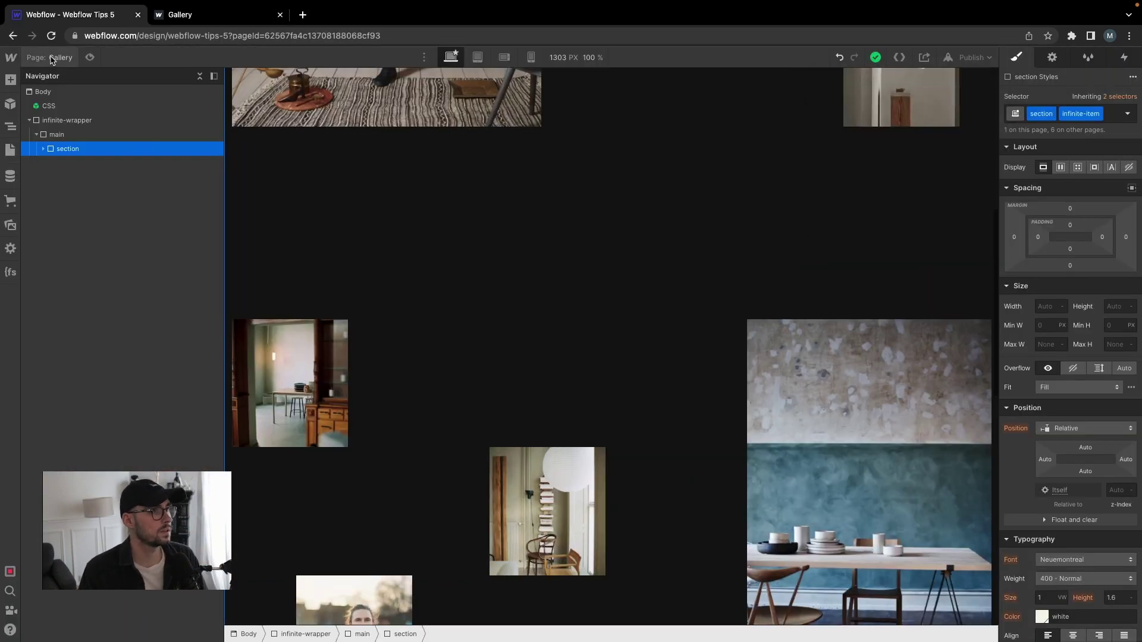
# In the Gallery page settings, paste the infinite-scroll script tag into the before-body code box
pyautogui.click(52, 60)
pyautogui.click(158, 184)
pyautogui.scroll(-15, 402, 199)
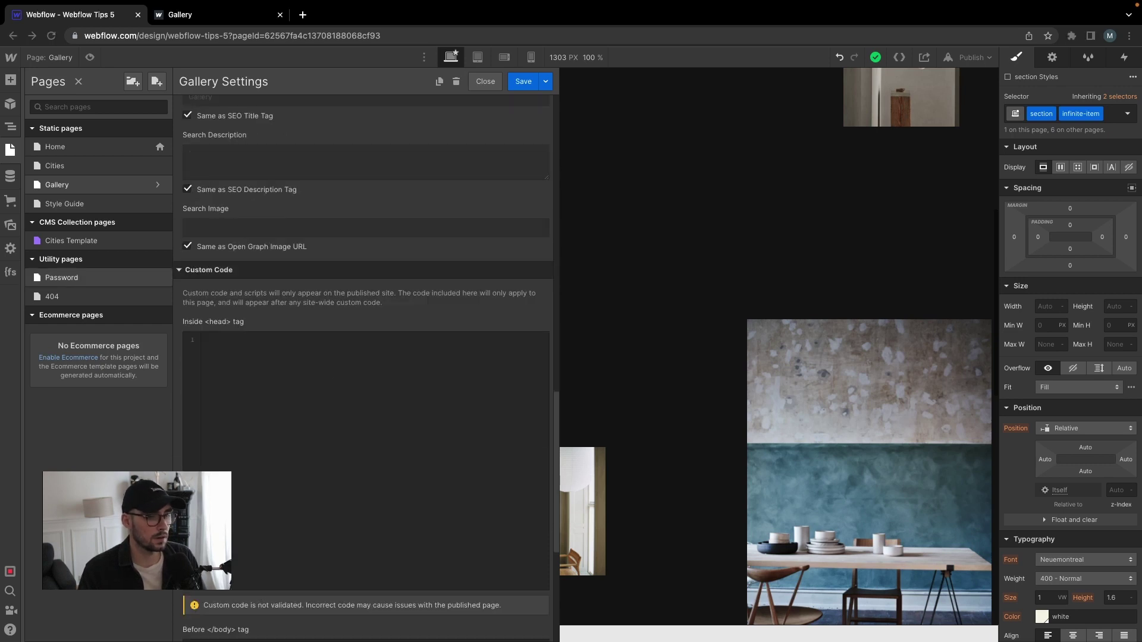
pyautogui.scroll(-5, 244, 390)
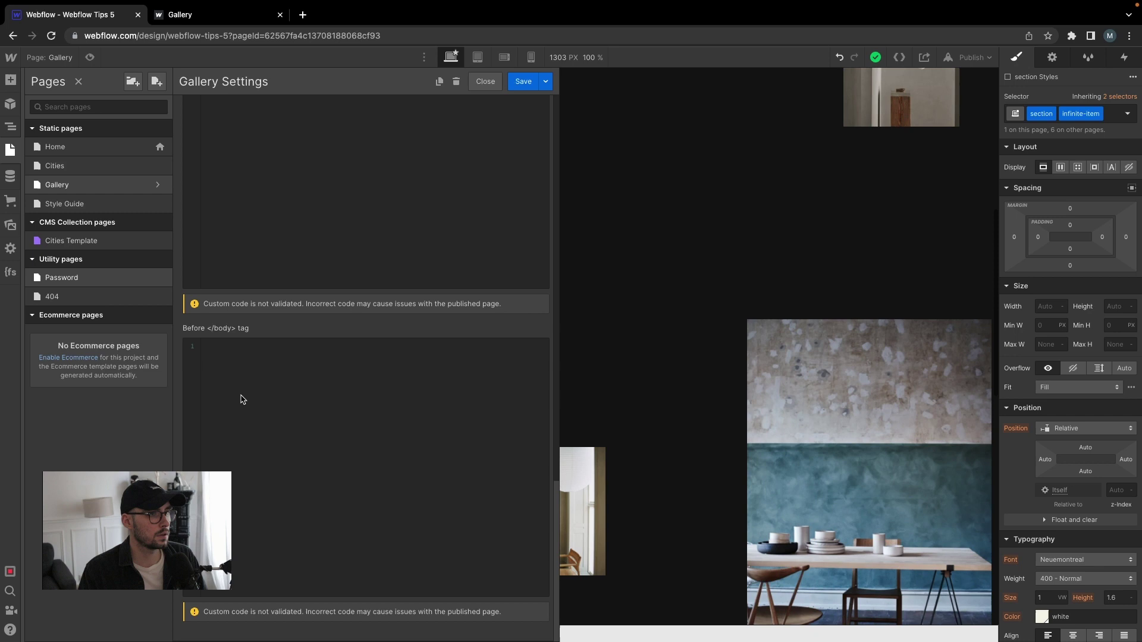
pyautogui.click(249, 384)
pyautogui.write('<script src="https://infinite-webflow.netlify.app/script.js"></script>')
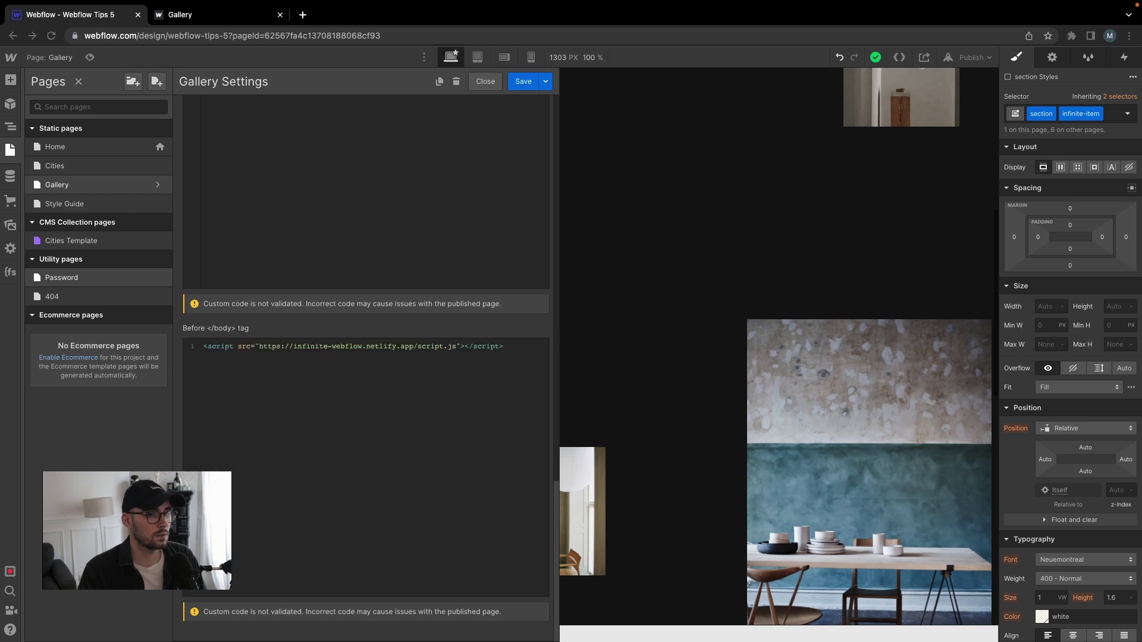
# Paste the stylesheet link into the Inside <head> code box and save the page settings
pyautogui.scroll(5, 304, 188)
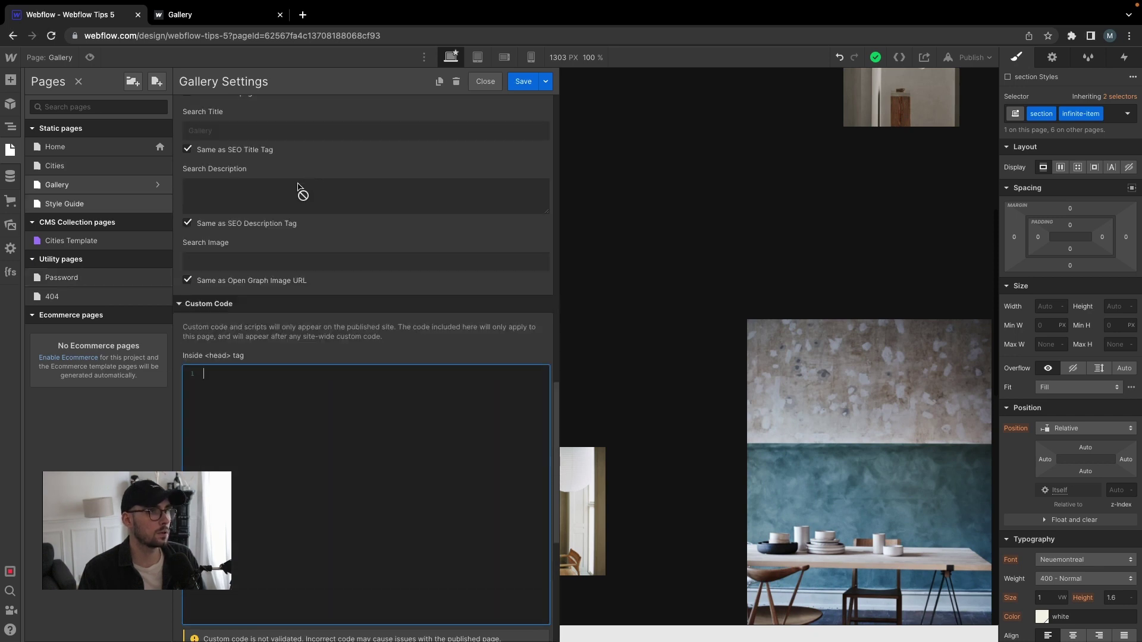
pyautogui.click(321, 381)
pyautogui.write('<link href="https://infinite-webflow.netlify.app/style.css" rel="stylesheet">')
pyautogui.click(523, 82)
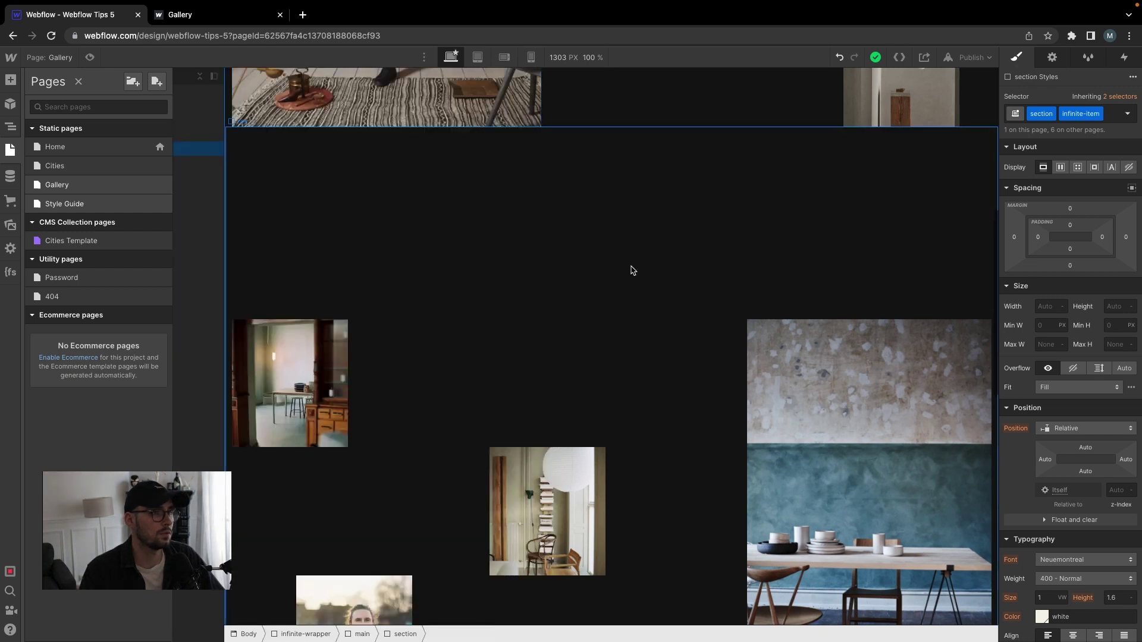
# Republish the site with the Gallery code and switch to the live gallery page
pyautogui.click(979, 59)
pyautogui.click(916, 235)
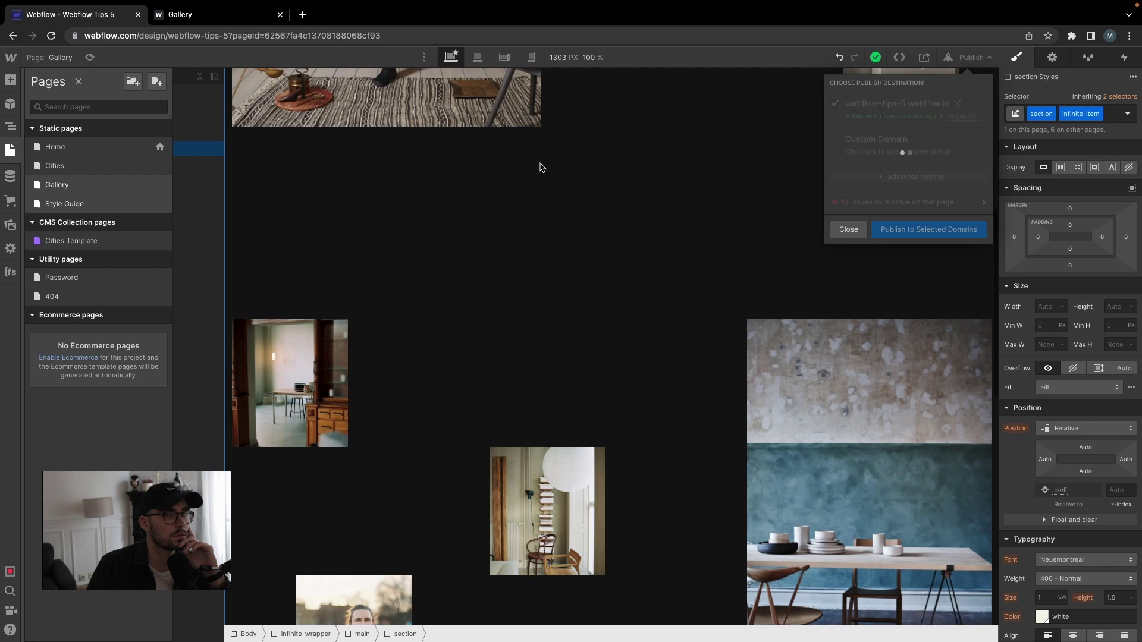
pyautogui.click(265, 14)
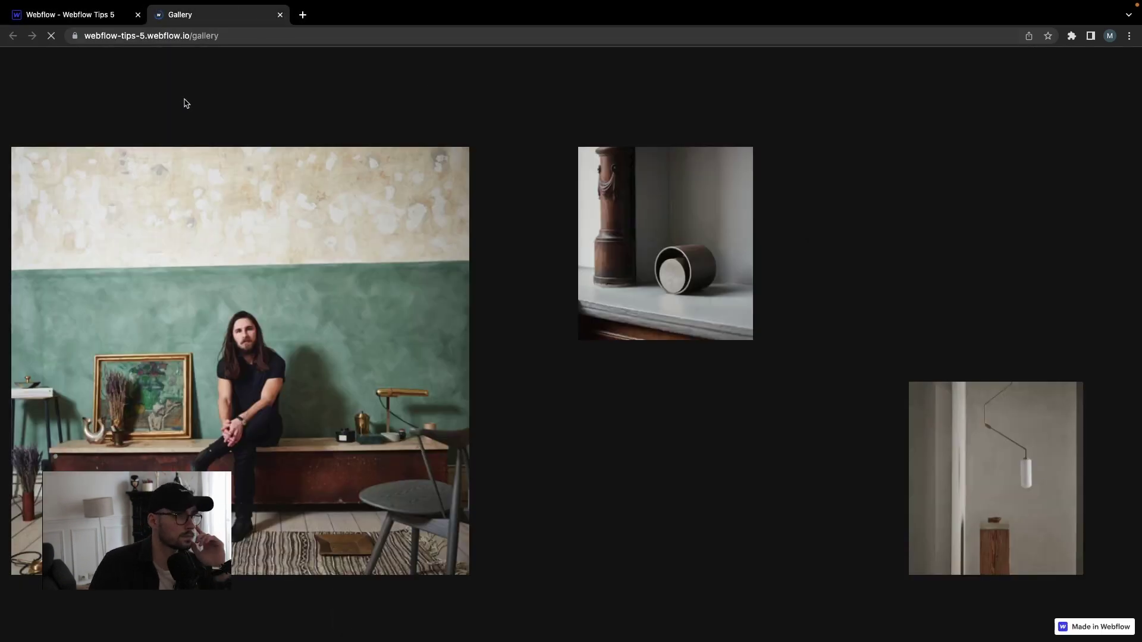
# Scroll the live gallery to confirm its photos loop endlessly, then return to the Designer
pyautogui.scroll(-15, 409, 149)
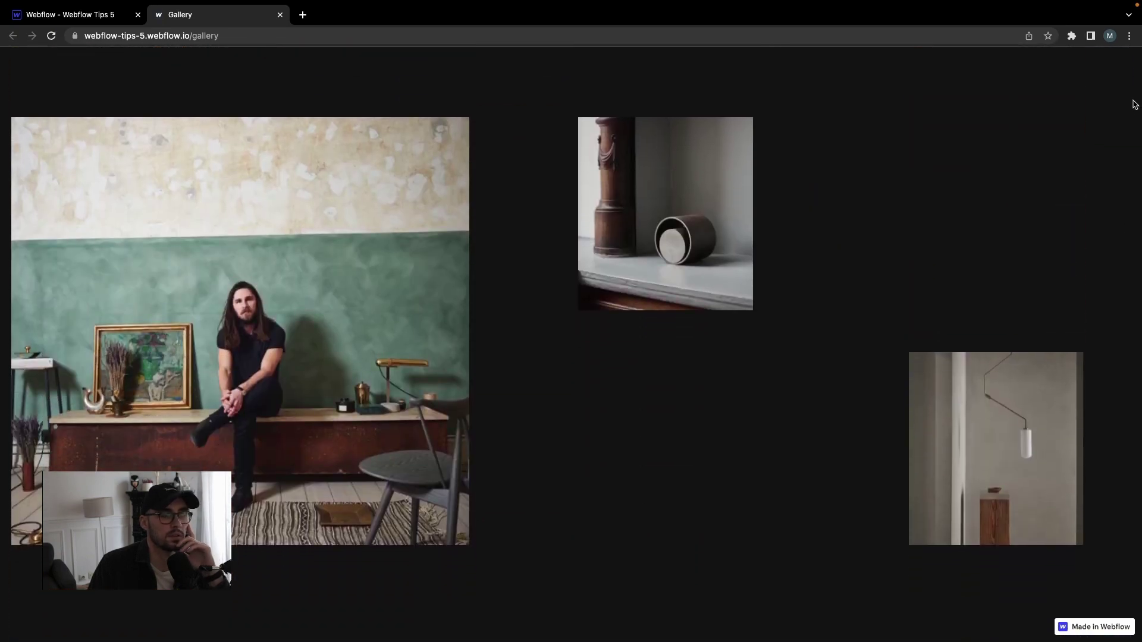
pyautogui.scroll(-10, 663, 288)
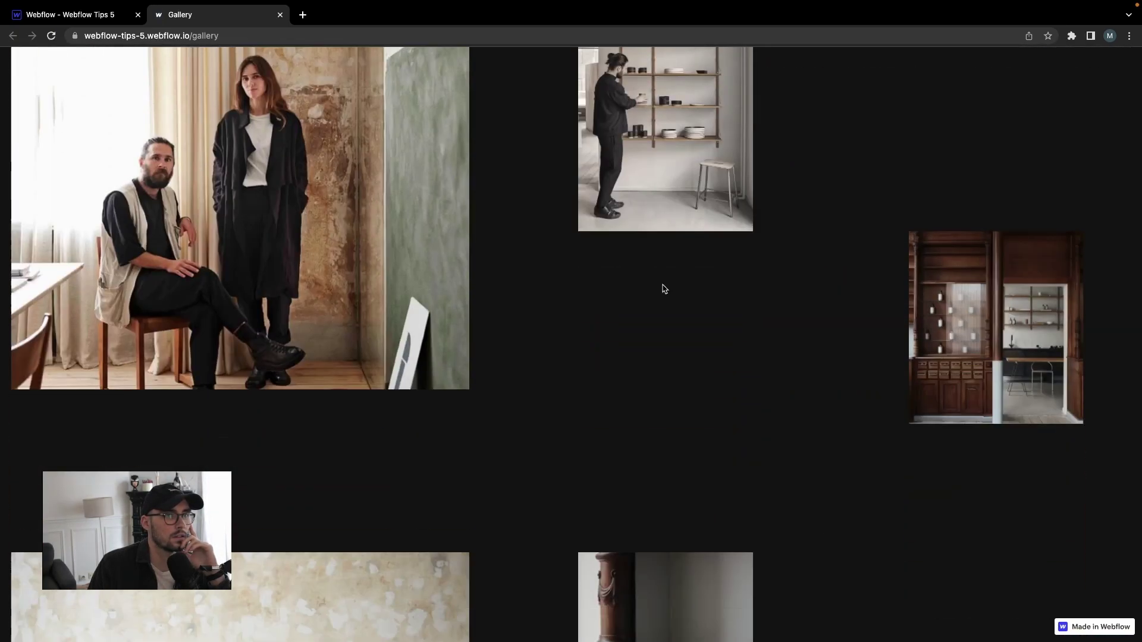
pyautogui.scroll(-5, 260, 244)
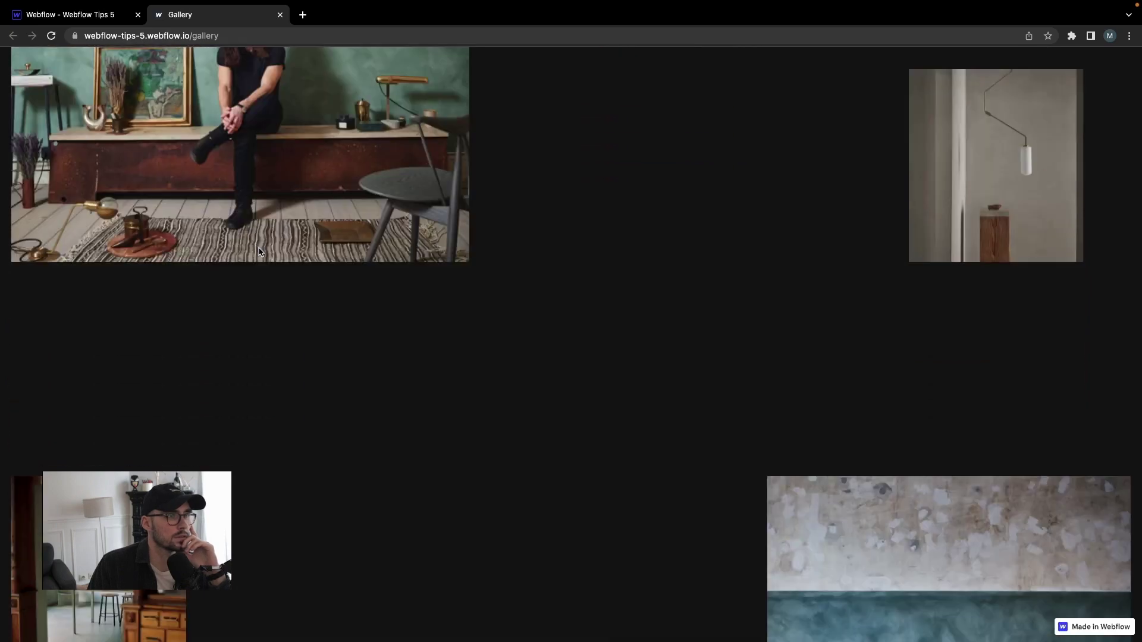
pyautogui.scroll(5, 262, 248)
pyautogui.scroll(-10, 247, 234)
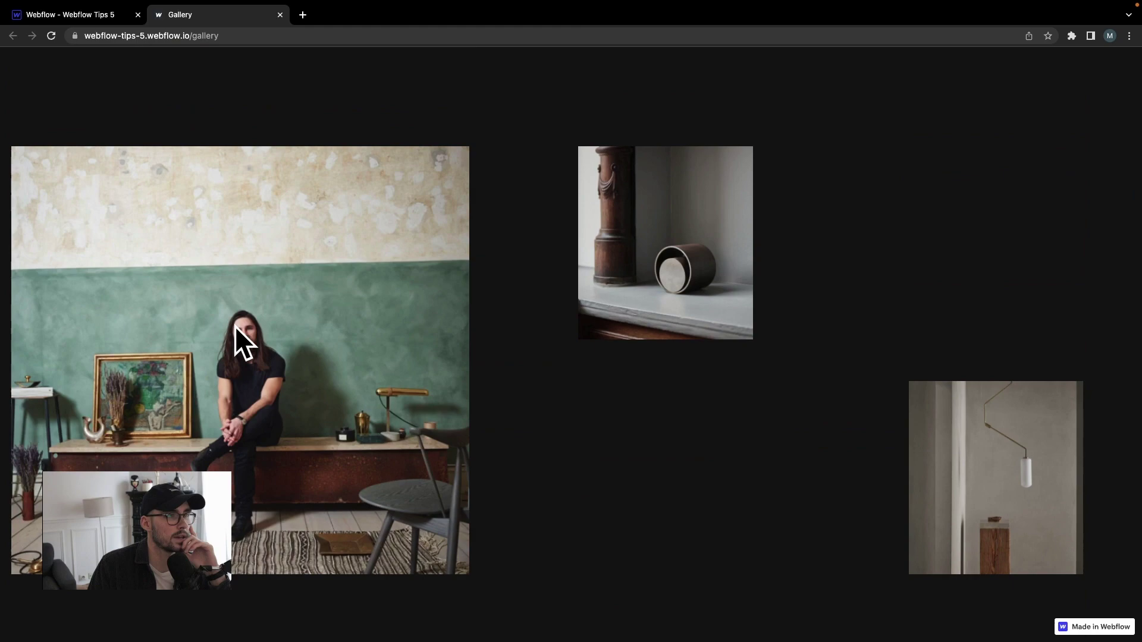
pyautogui.scroll(-10, 247, 349)
pyautogui.scroll(-5, 252, 327)
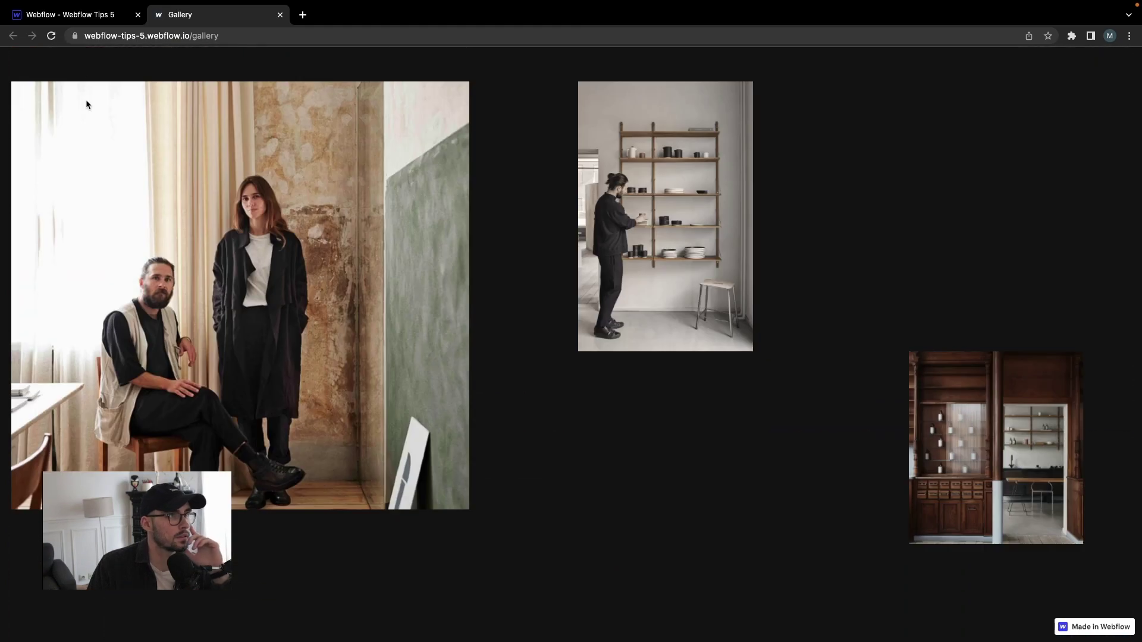
pyautogui.click(90, 15)
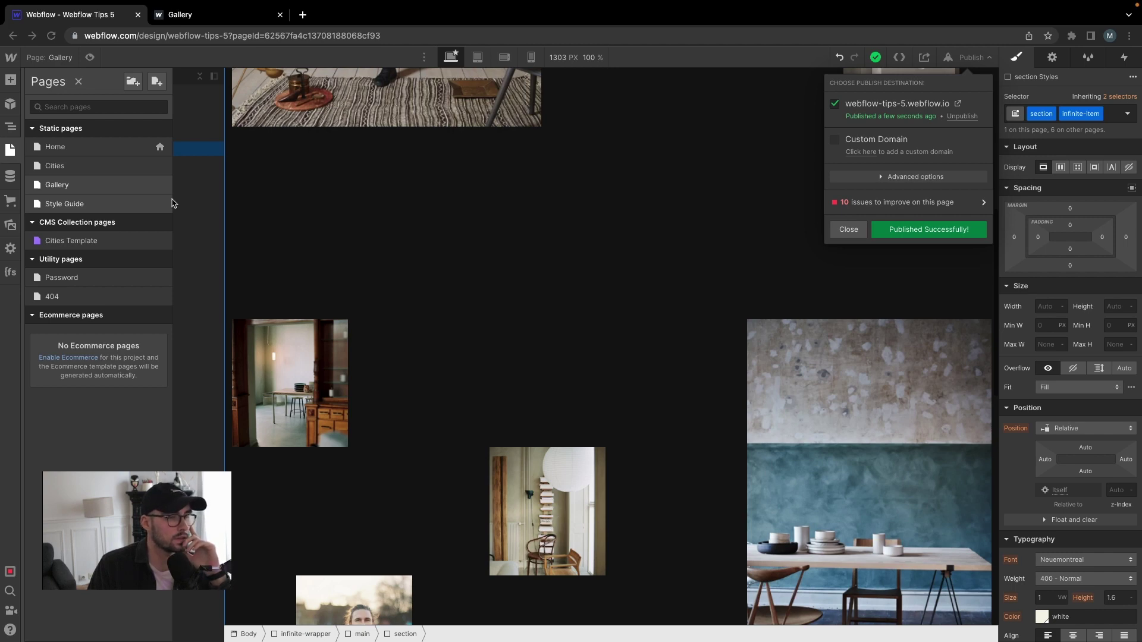
# Switch to Adobe XD, save the WT5_mael design, and bring up Visual Studio Code
pyautogui.press('super+Tab')
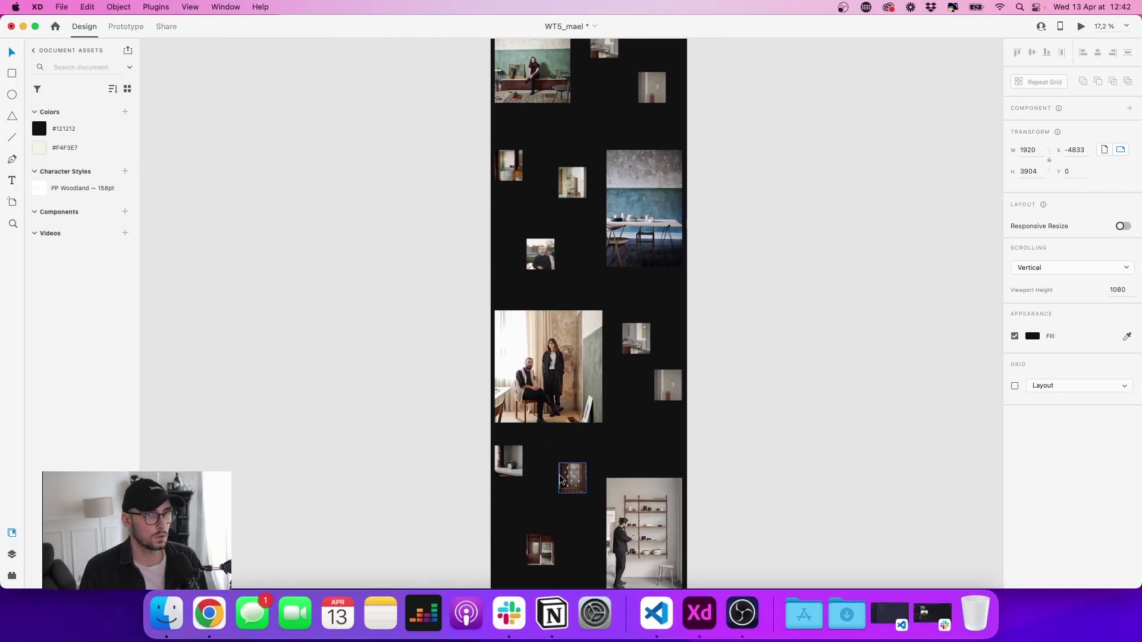
pyautogui.press('super+s')
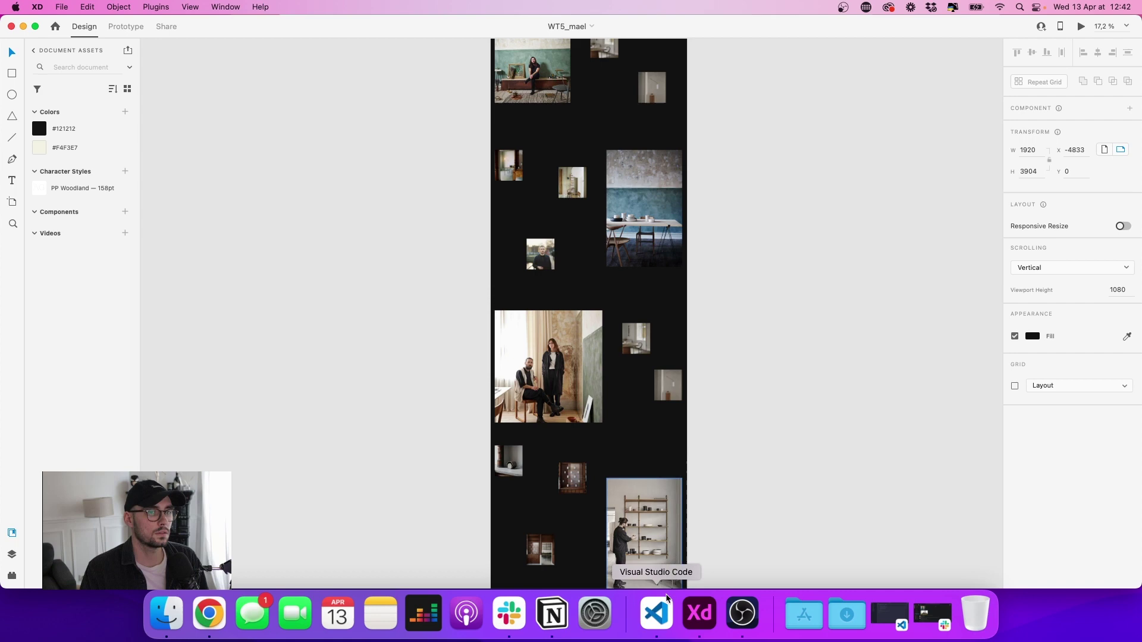
pyautogui.click(668, 598)
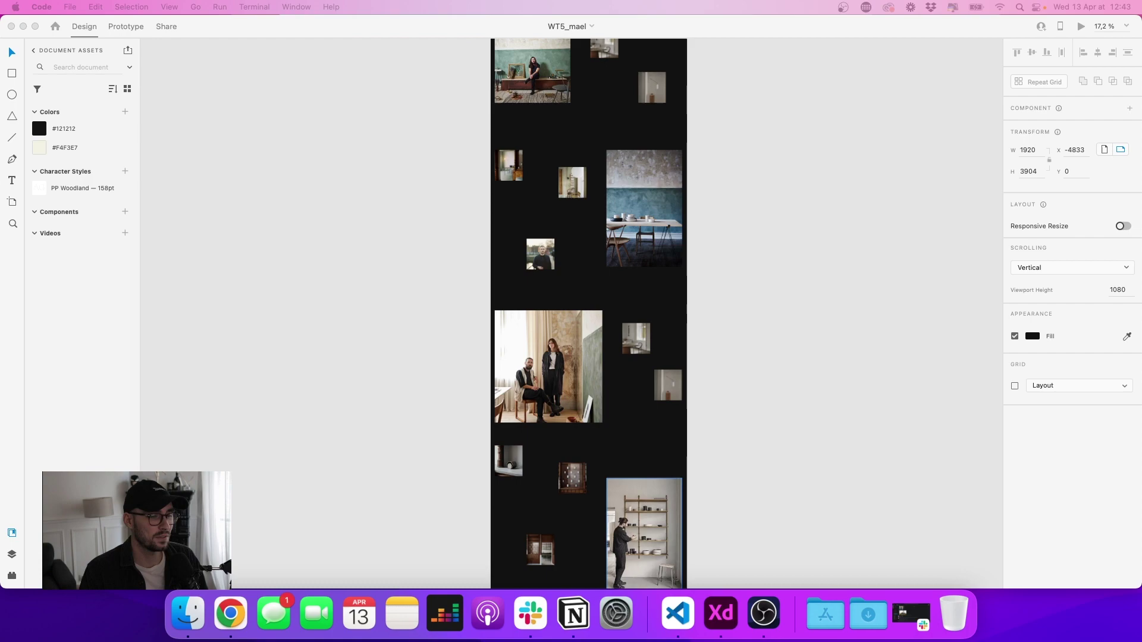
# Paste the scrollDown script (1 px every 15 ms) into the Gallery's Before </body> code and save
pyautogui.hotkey('ctrl', 'Right')
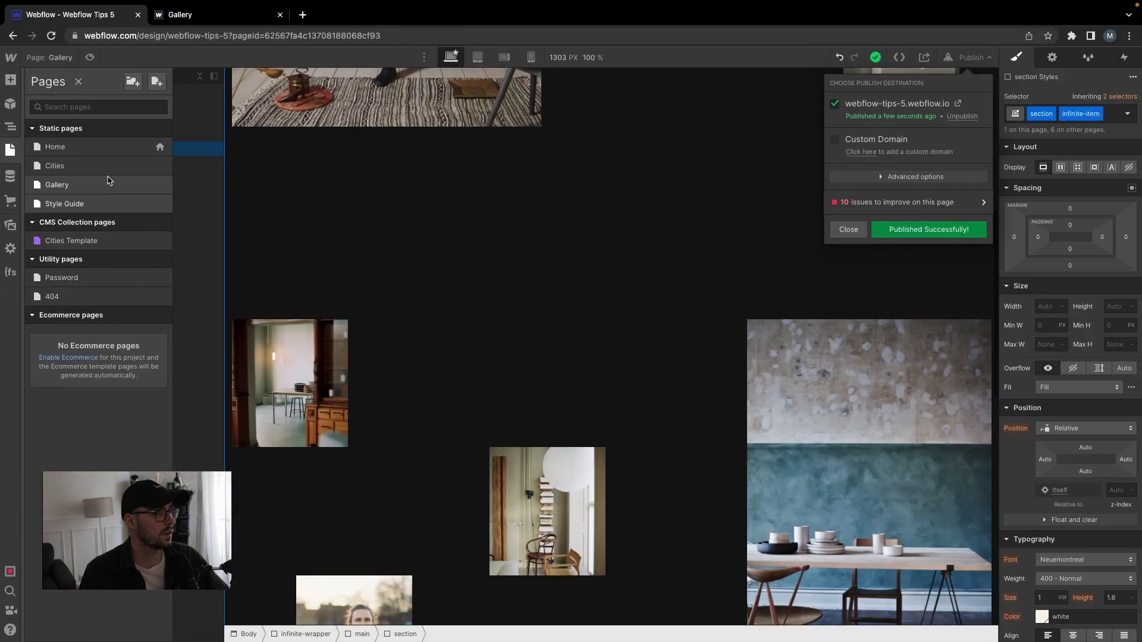
pyautogui.click(140, 185)
pyautogui.click(158, 185)
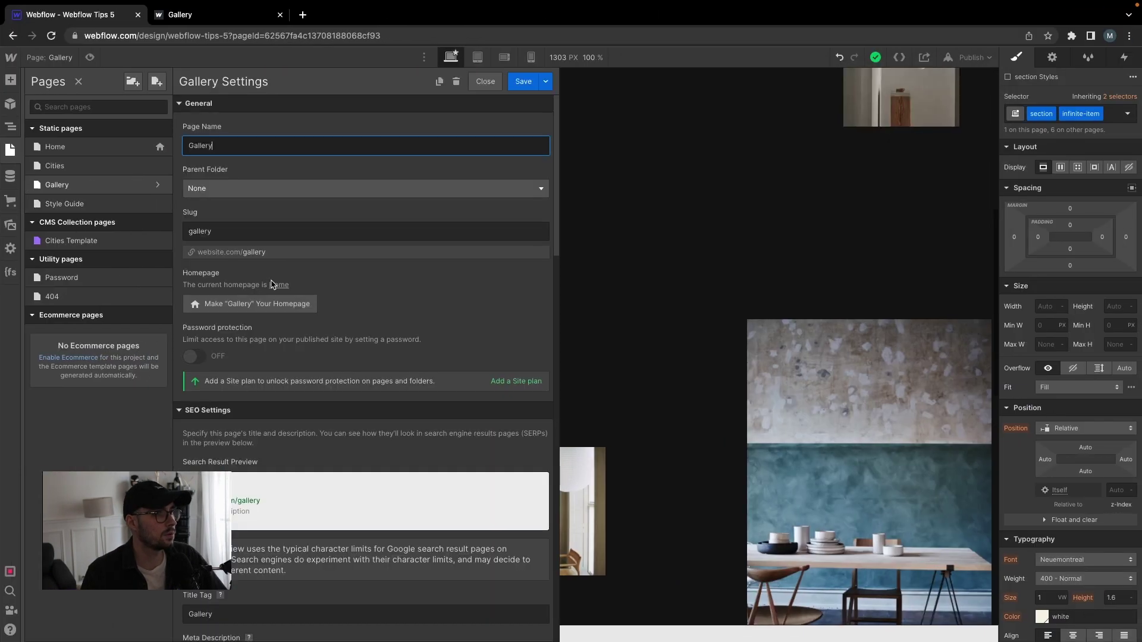
pyautogui.scroll(-10, 320, 471)
pyautogui.click(542, 411)
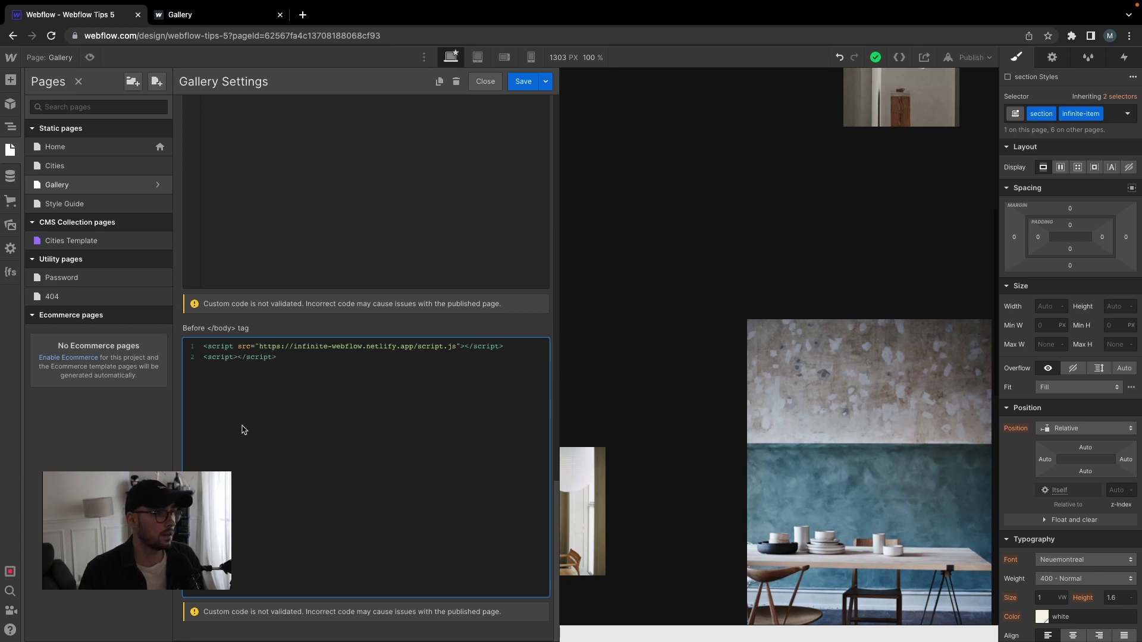
pyautogui.press('Return')
pyautogui.press('Return')
pyautogui.press('Return')
pyautogui.press('Up')
pyautogui.write('function scrollDown() {     scroll = setInterval(function () { wrapper.scrollBy(0, 1); }, 15); } scrollDown()')
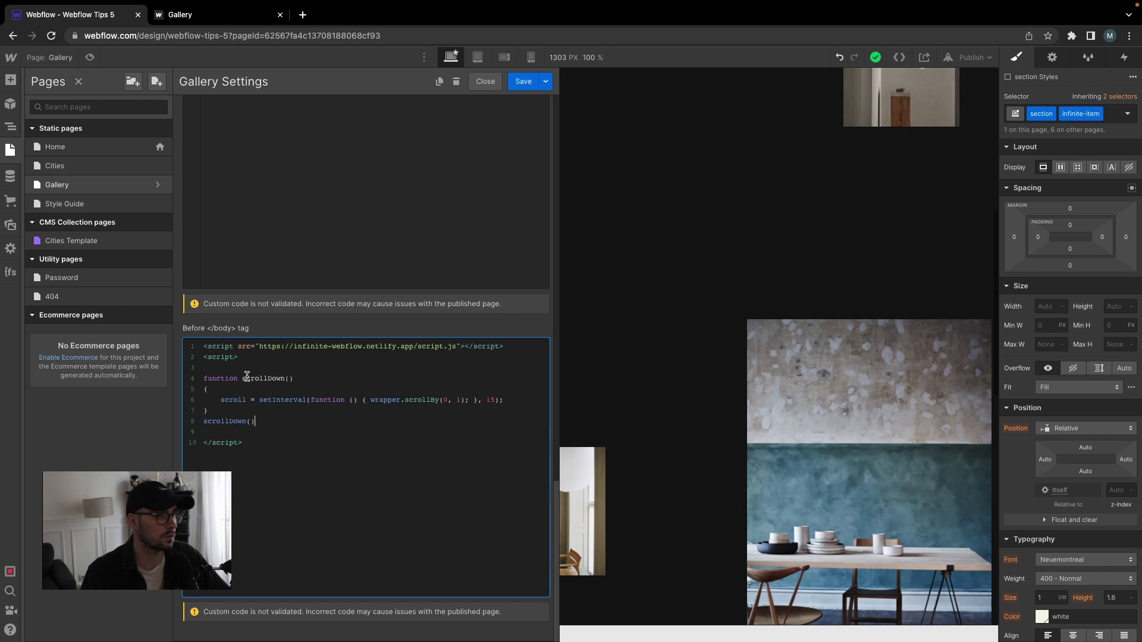
pyautogui.click(524, 81)
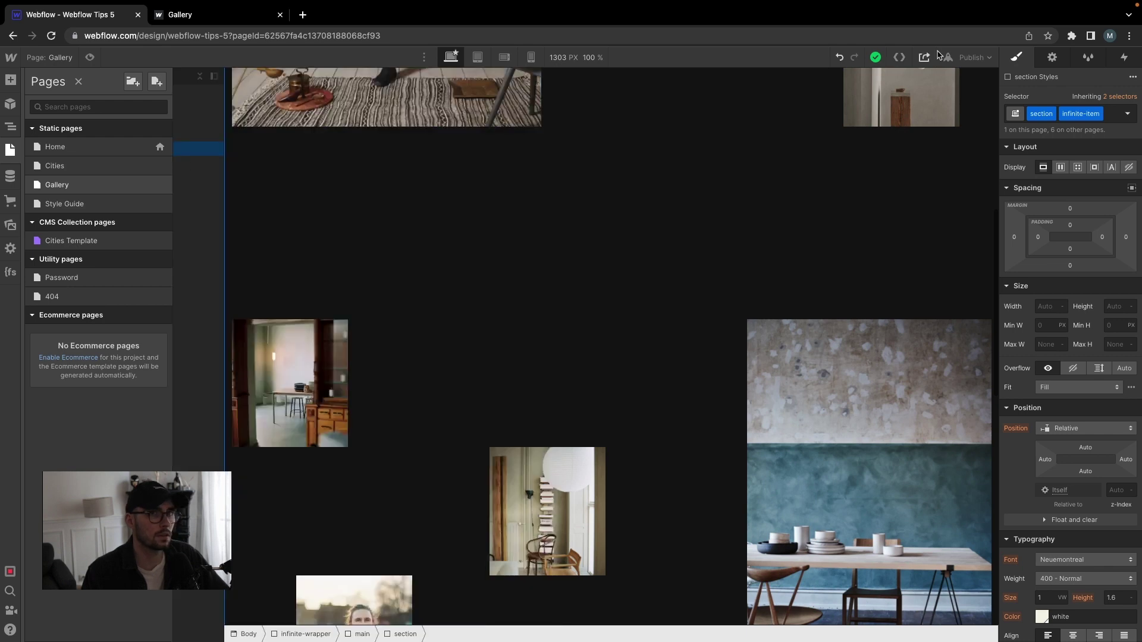
# Republish the site and switch to the live Gallery page
pyautogui.click(971, 55)
pyautogui.click(909, 228)
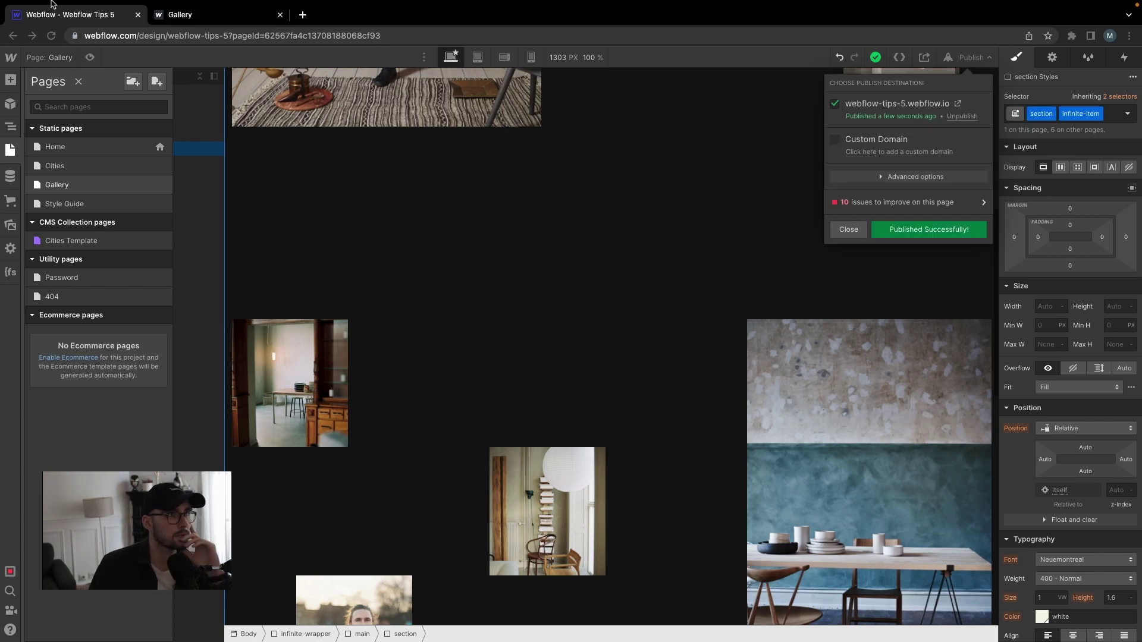
pyautogui.click(181, 17)
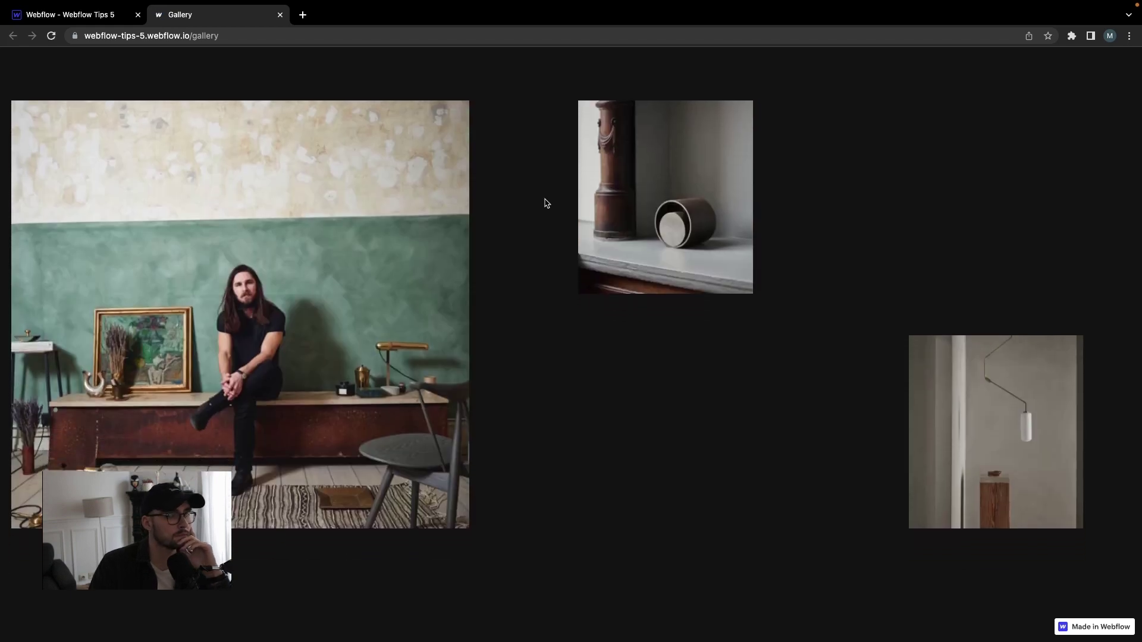
# Watch the live gallery scroll itself continuously, looping through the scattered photos
pyautogui.scroll(-3, 565, 218)
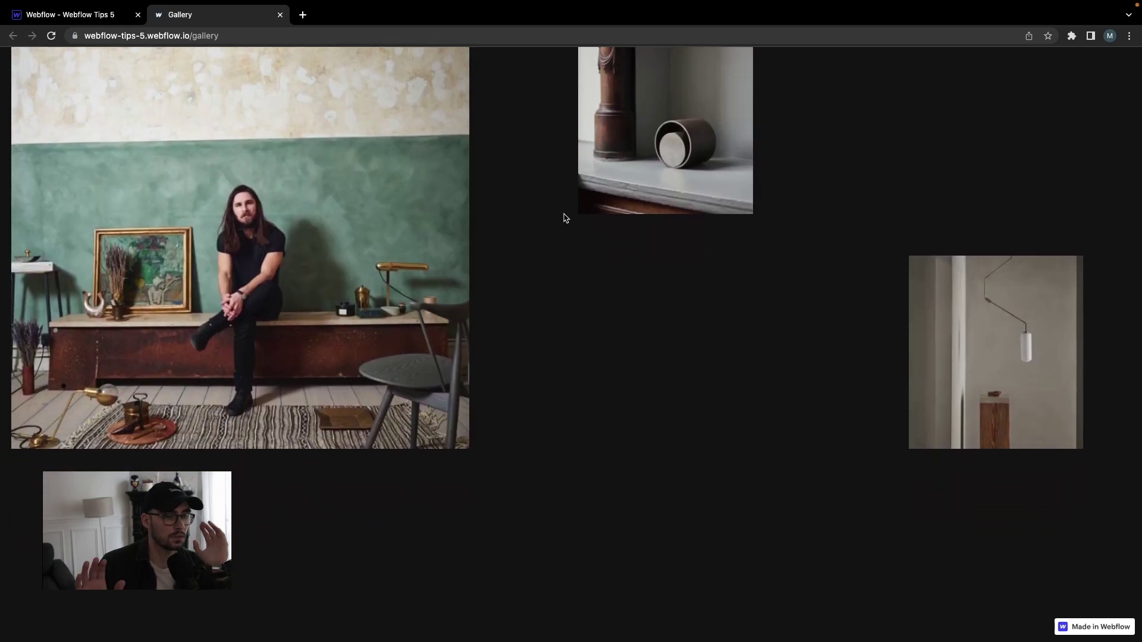
pyautogui.scroll(-3, 565, 217)
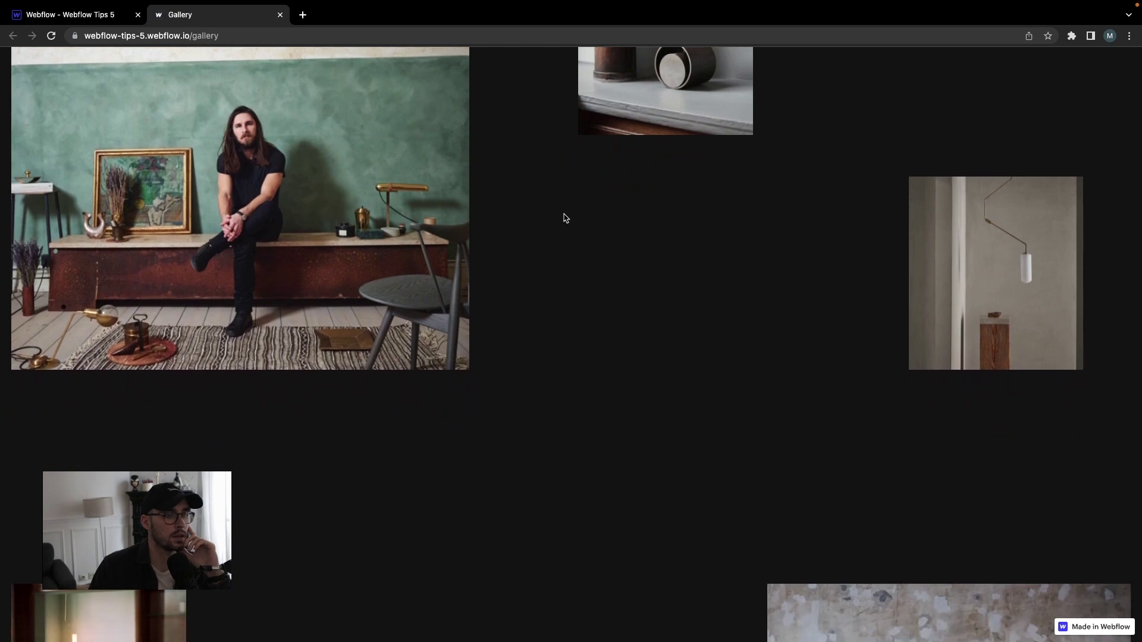
pyautogui.scroll(-3, 565, 217)
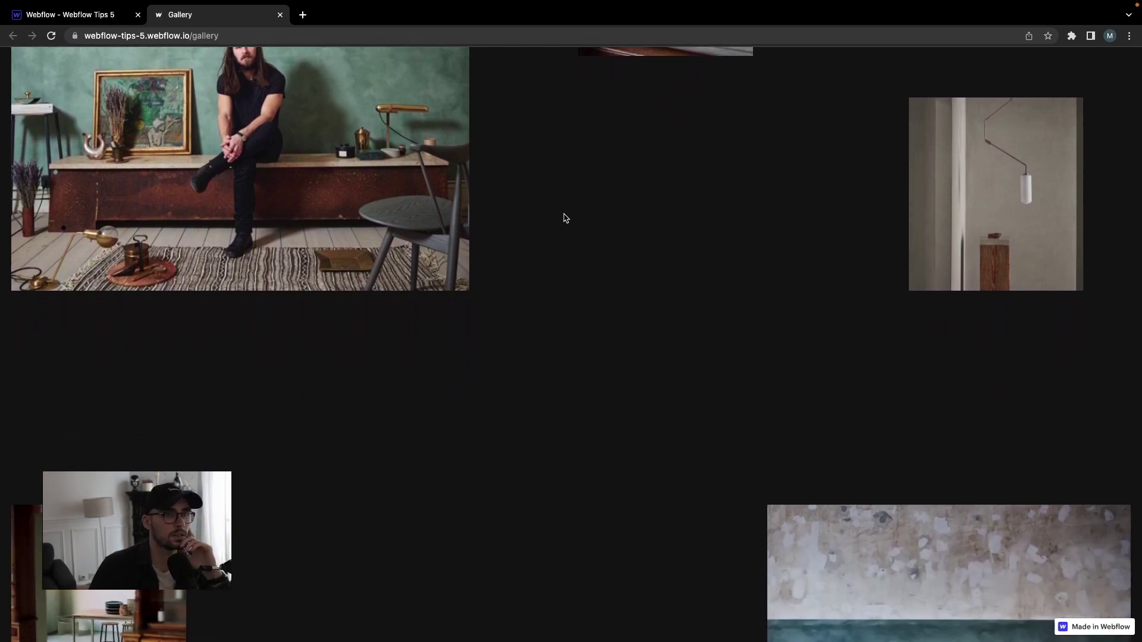
pyautogui.scroll(-3, 565, 218)
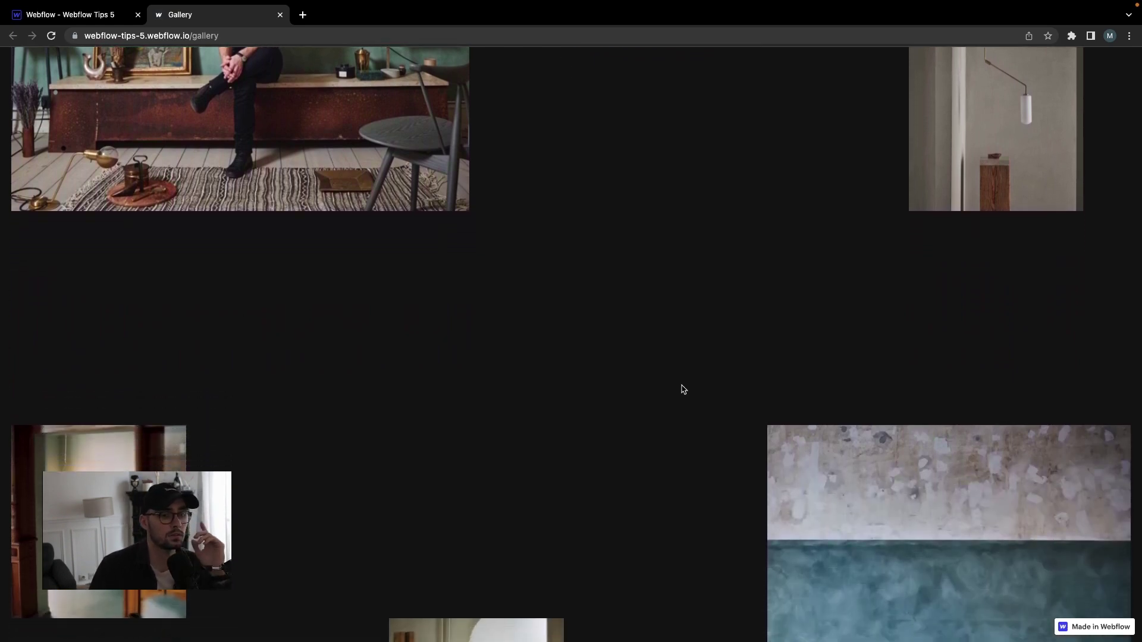
pyautogui.scroll(-3, 646, 382)
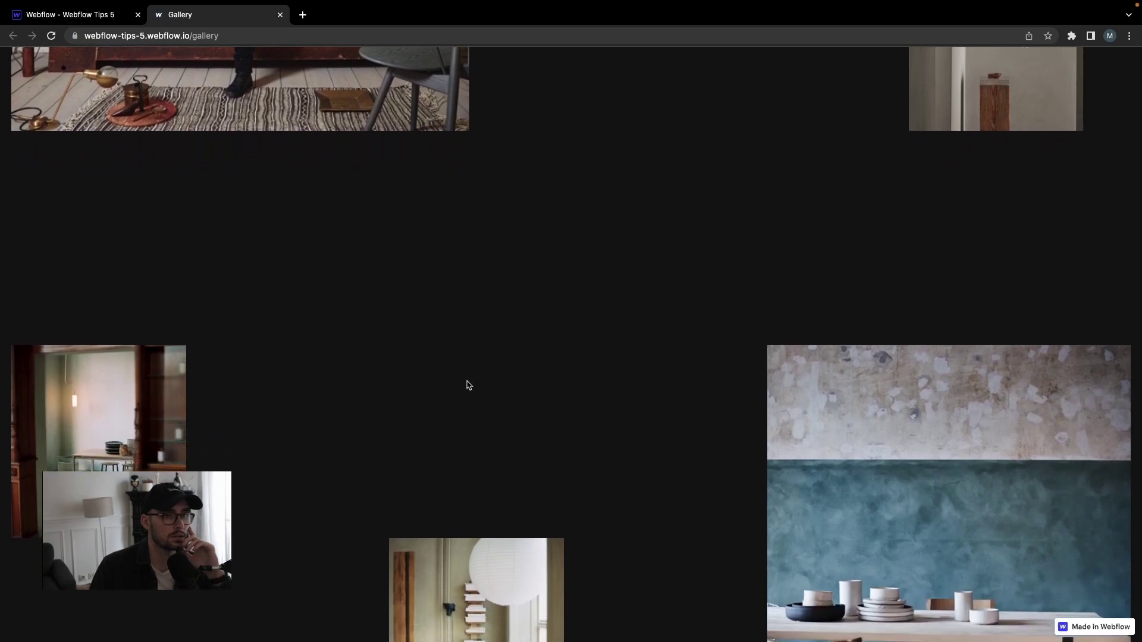
pyautogui.scroll(-3, 564, 410)
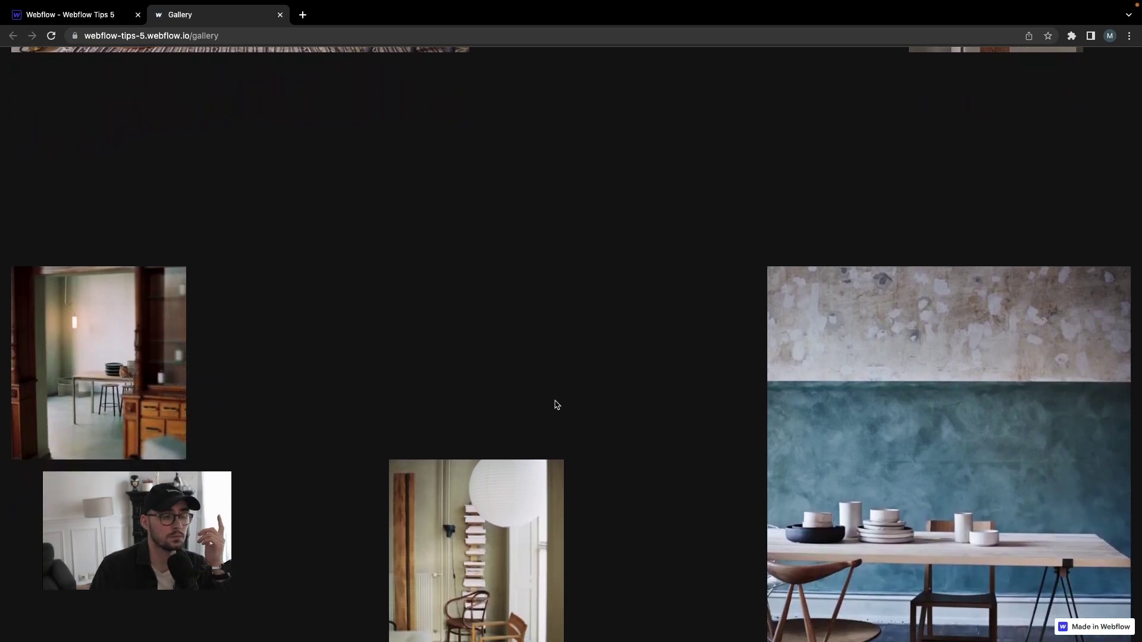
pyautogui.scroll(-10, 553, 405)
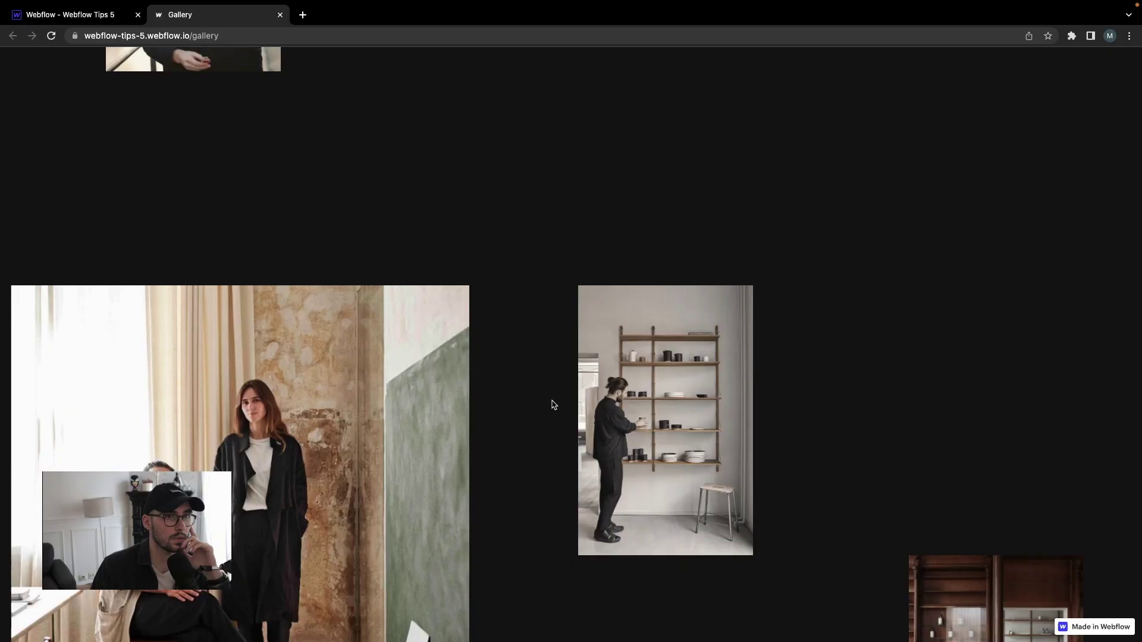